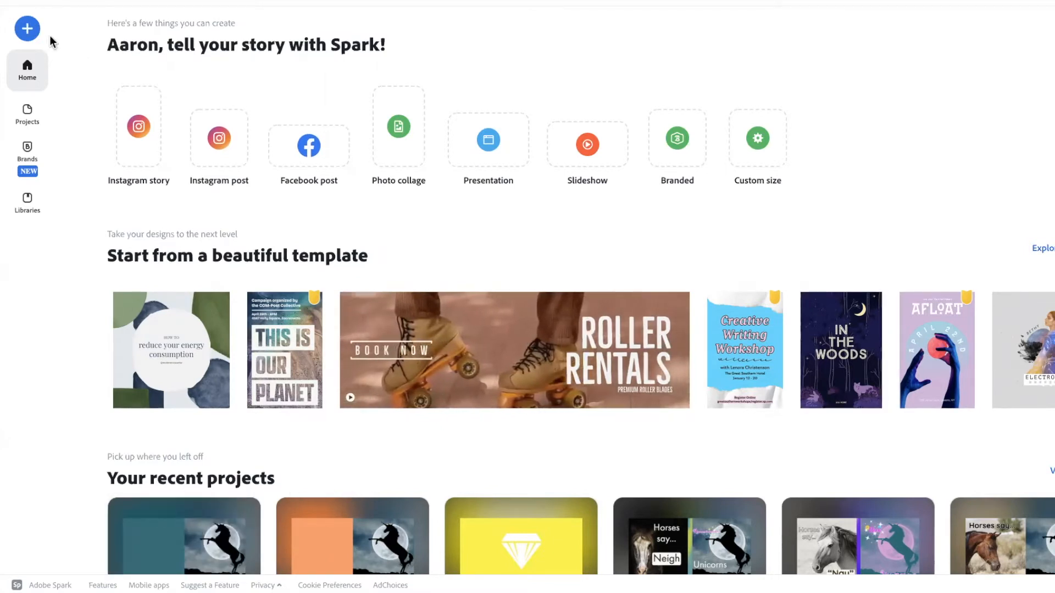
{"action": "left_click", "coordinate": [29, 32]}
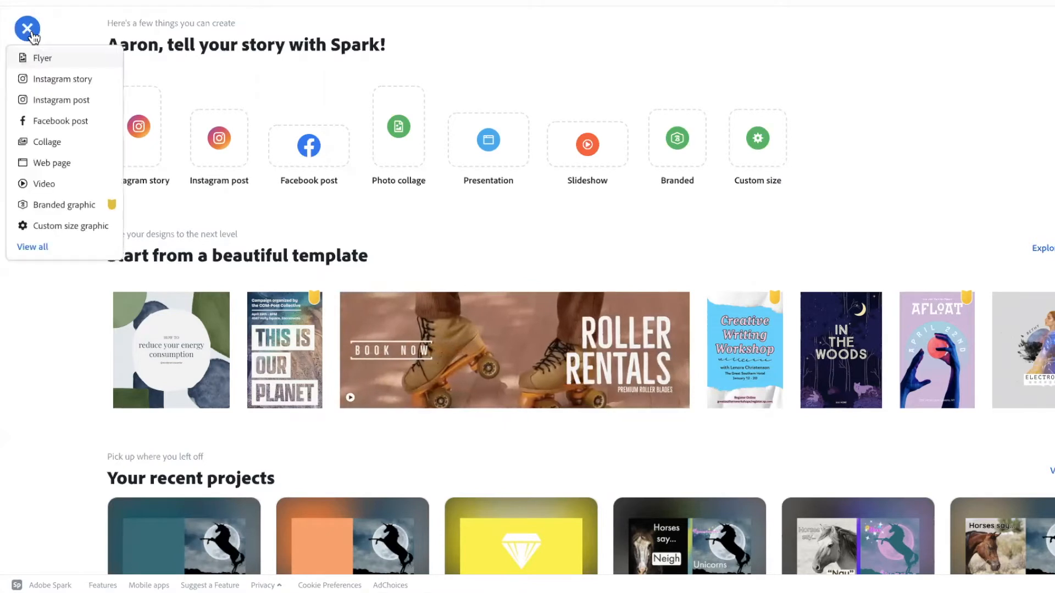
{"action": "left_click", "coordinate": [28, 29]}
{"action": "left_click", "coordinate": [28, 31]}
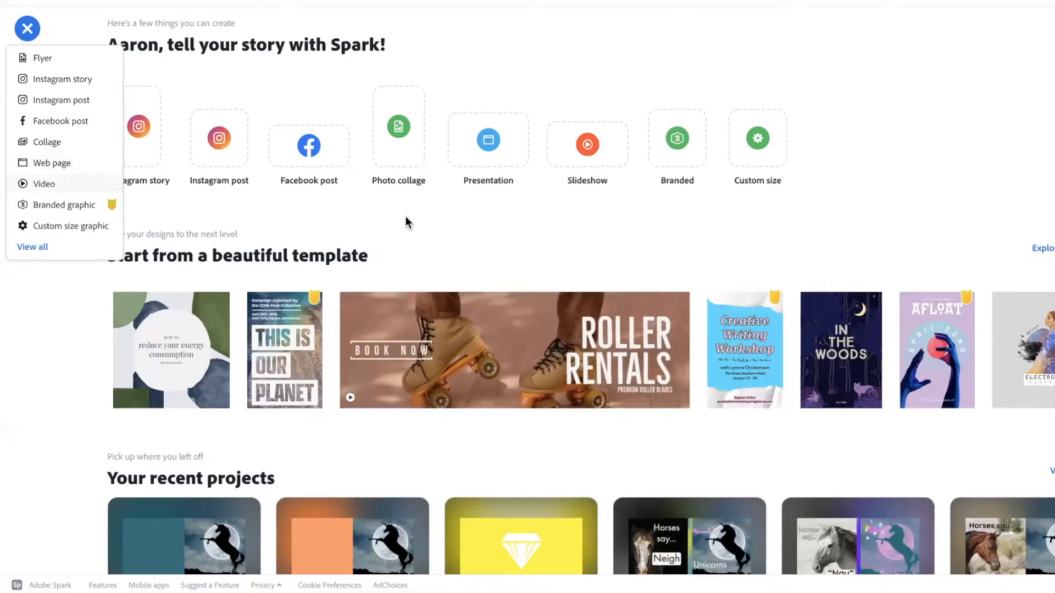
{"action": "left_click", "coordinate": [377, 215]}
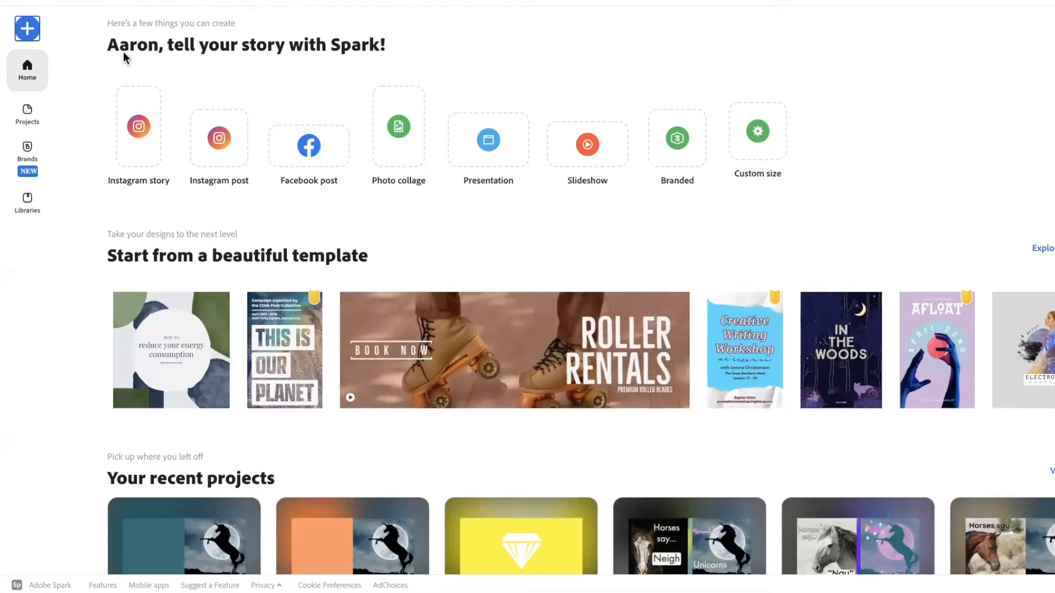
Step: Create a blank custom-size graphic 1200 px wide and 627 px high
{"action": "left_click", "coordinate": [34, 28]}
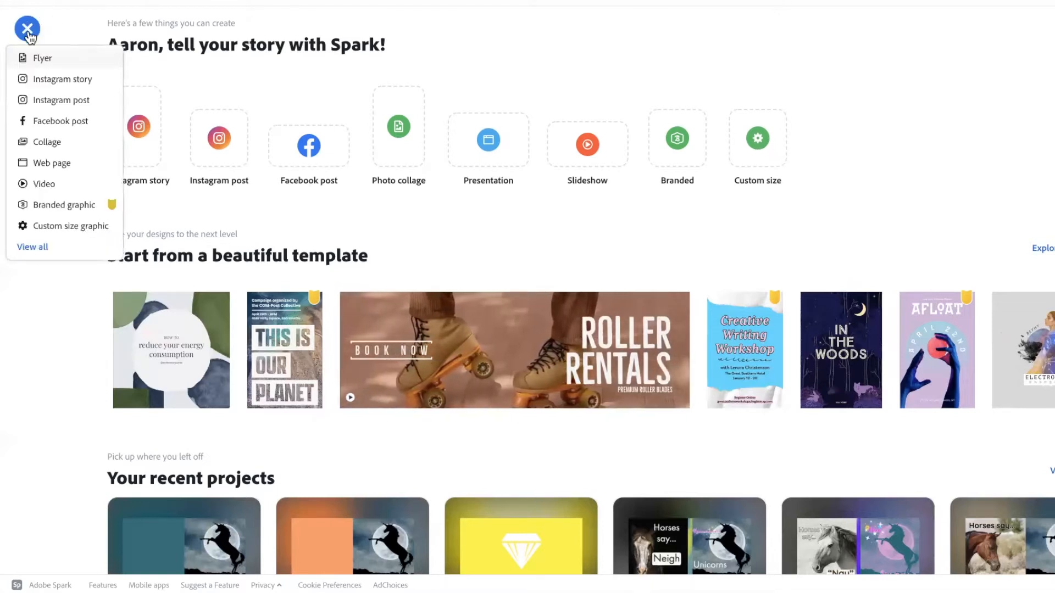
{"action": "left_click", "coordinate": [91, 232]}
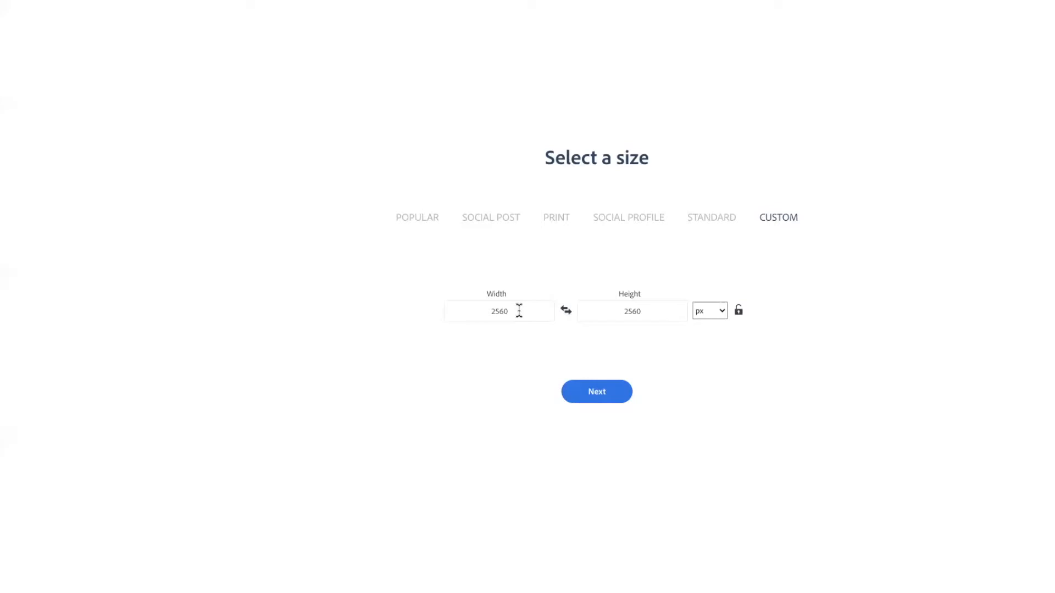
{"action": "left_click", "coordinate": [520, 311]}
{"action": "left_click_drag", "start_coordinate": [523, 312], "coordinate": [478, 309]}
{"action": "type", "text": "1200"}
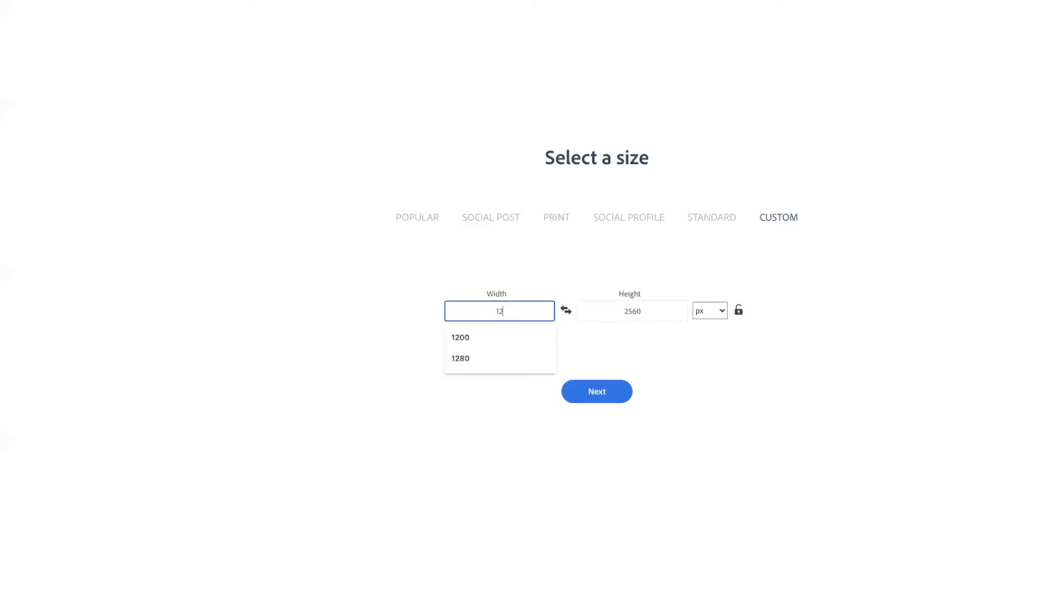
{"action": "left_click", "coordinate": [628, 312]}
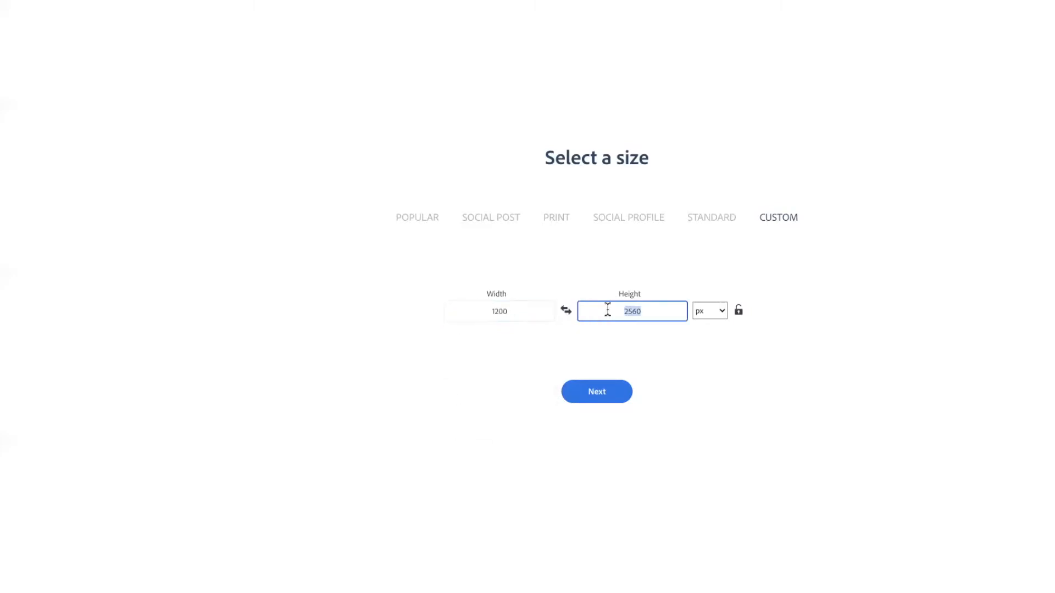
{"action": "type", "text": "627"}
{"action": "left_click", "coordinate": [598, 390]}
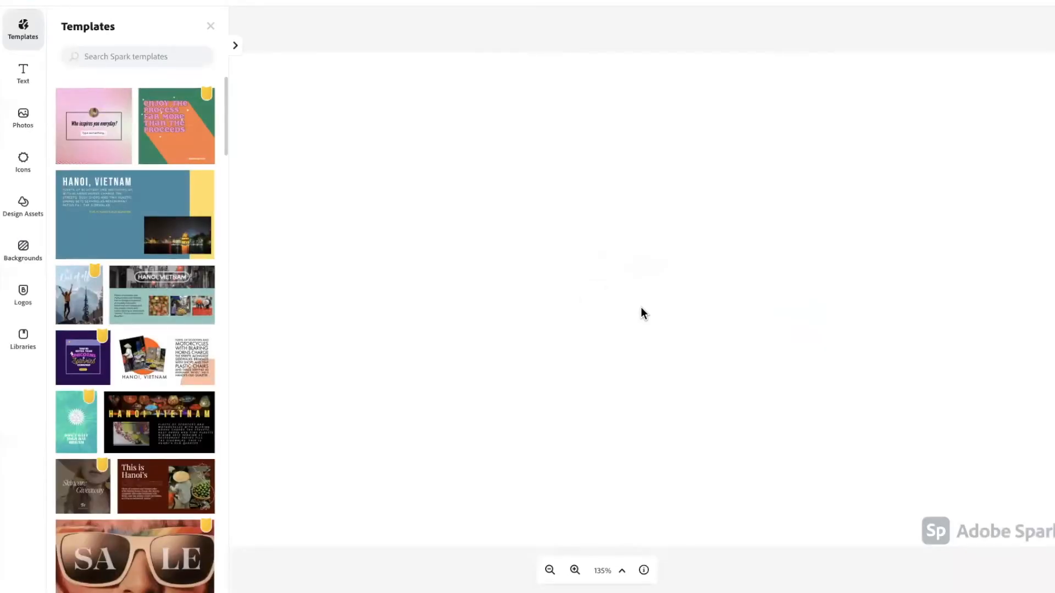
Step: Clear the template and text browsers from the workspace and zoom the blank canvas out to 75%
{"action": "left_click", "coordinate": [210, 26]}
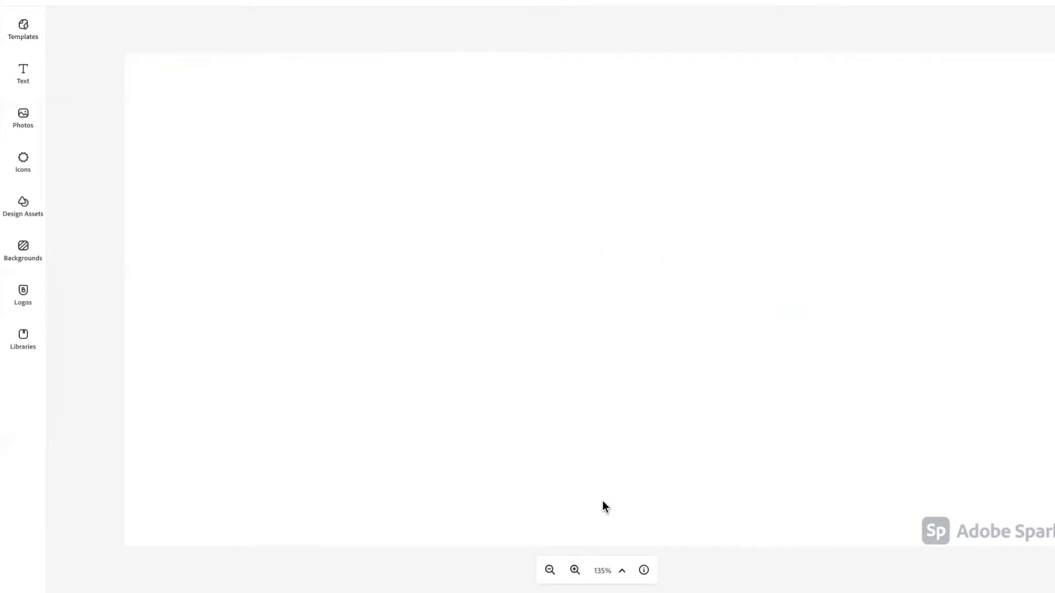
{"action": "left_click", "coordinate": [549, 571]}
{"action": "left_click", "coordinate": [549, 571]}
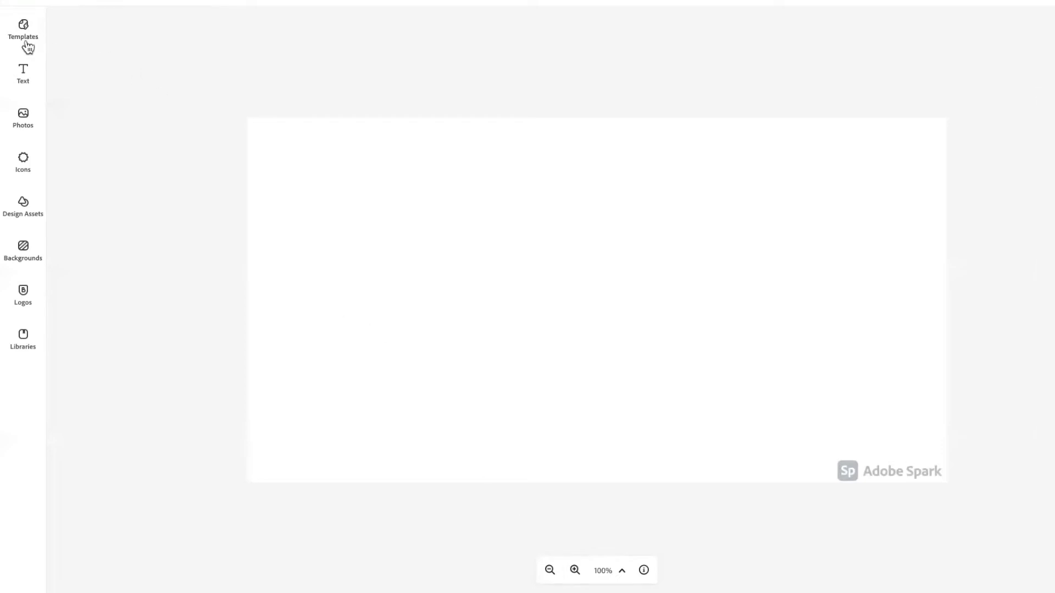
{"action": "left_click", "coordinate": [28, 78]}
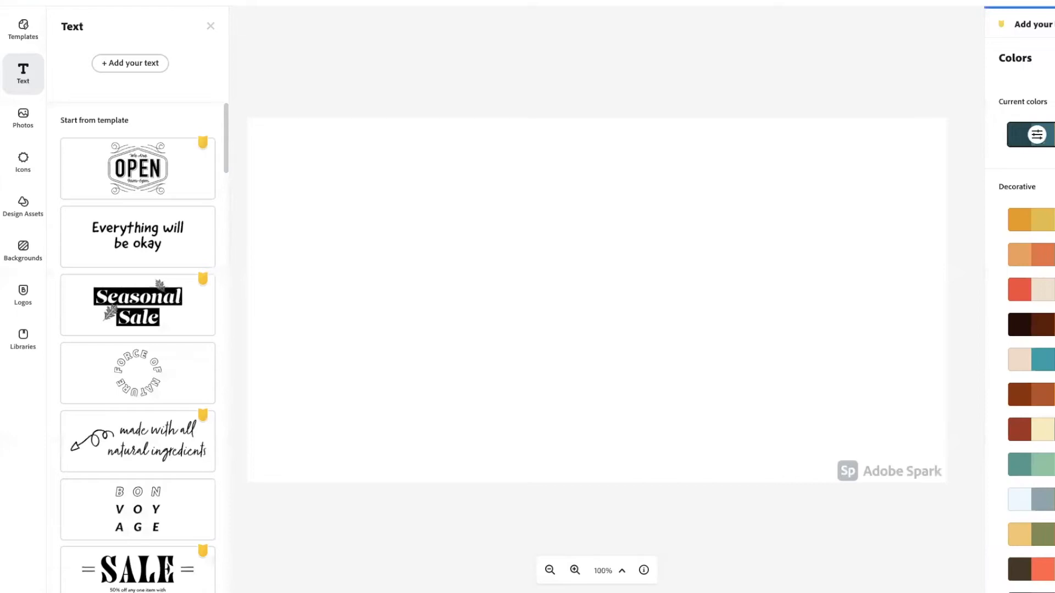
{"action": "left_click", "coordinate": [575, 570]}
{"action": "left_click", "coordinate": [575, 571]}
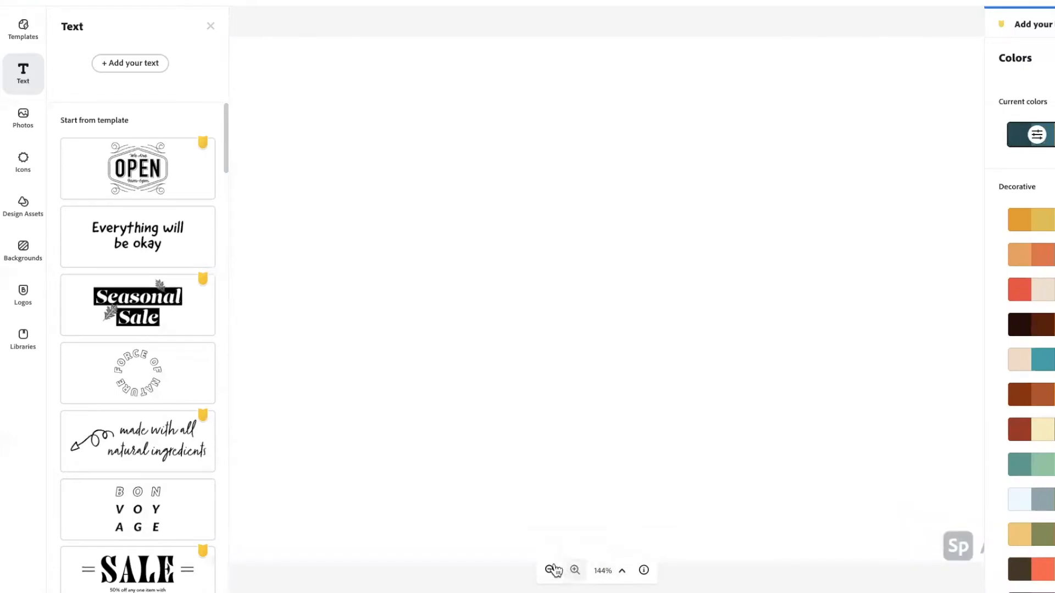
{"action": "left_click", "coordinate": [550, 571]}
{"action": "left_click", "coordinate": [550, 571]}
{"action": "left_click", "coordinate": [550, 571]}
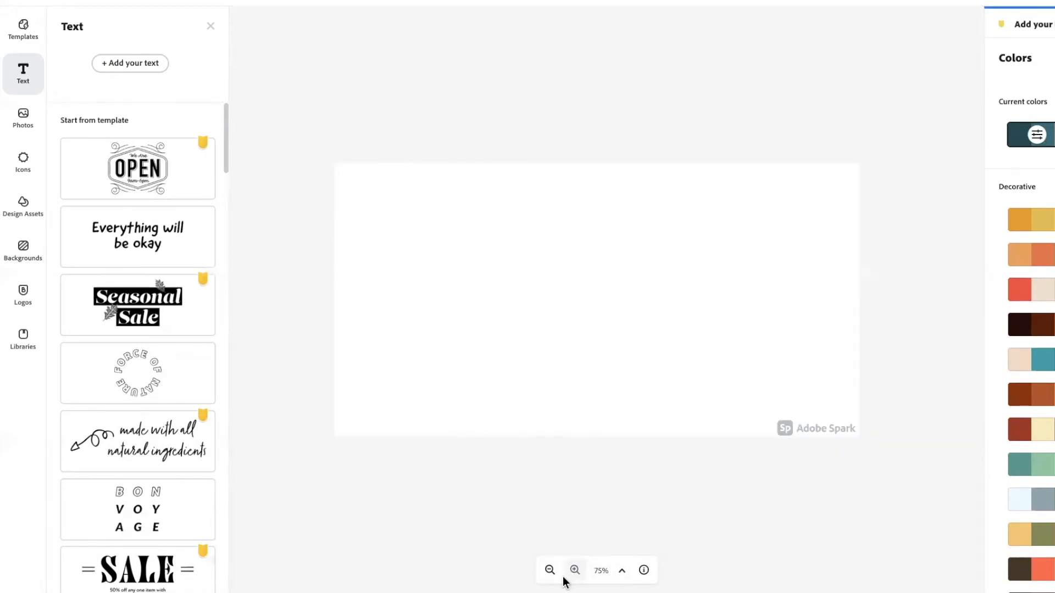
{"action": "left_click", "coordinate": [212, 25]}
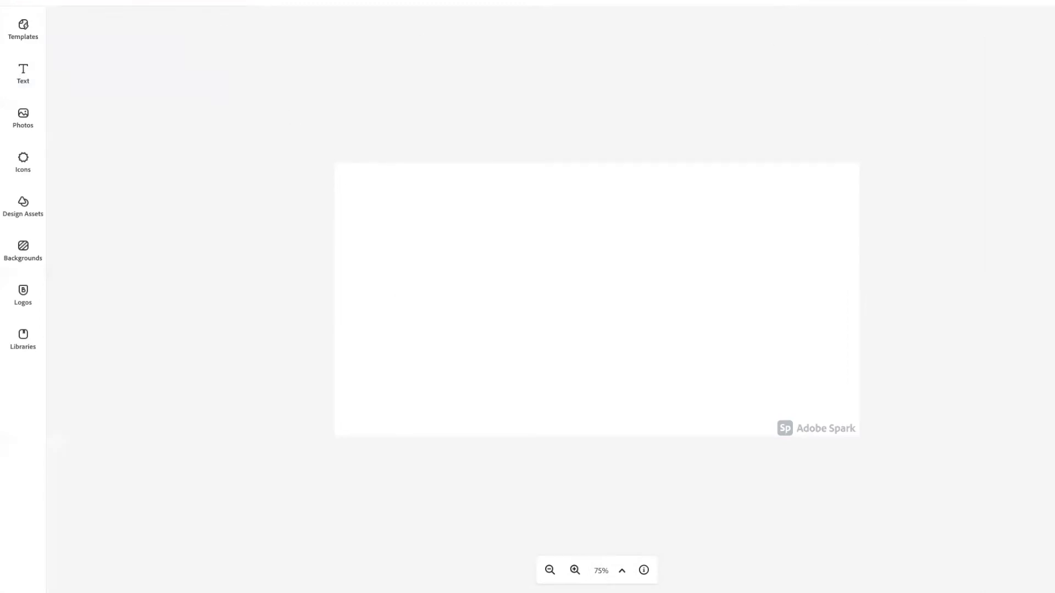
Step: Browse the design templates, the ready-made text styles and the available photo sources
{"action": "left_click", "coordinate": [24, 33]}
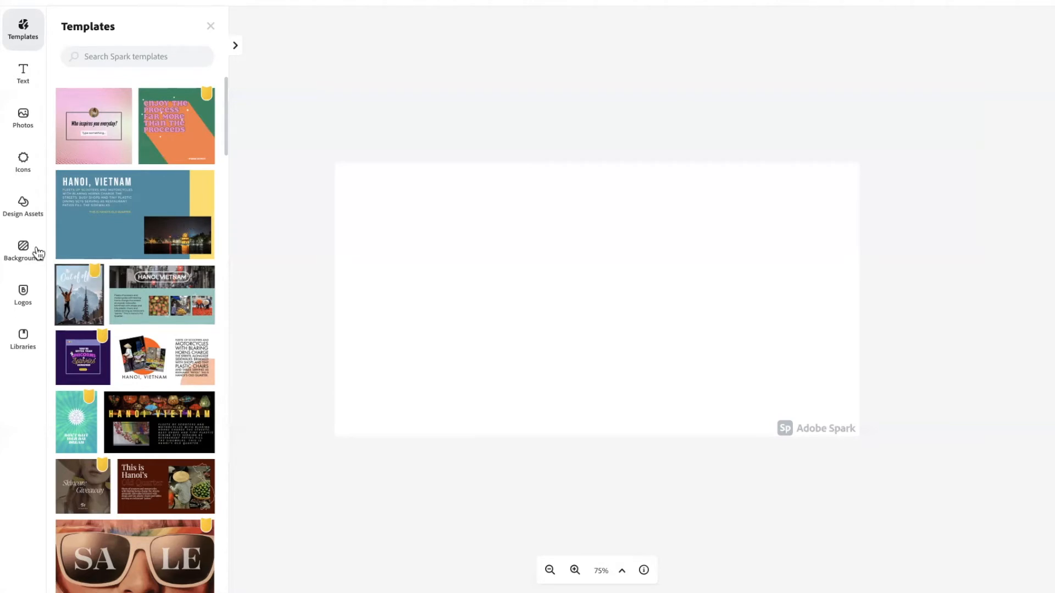
{"action": "left_click", "coordinate": [26, 73]}
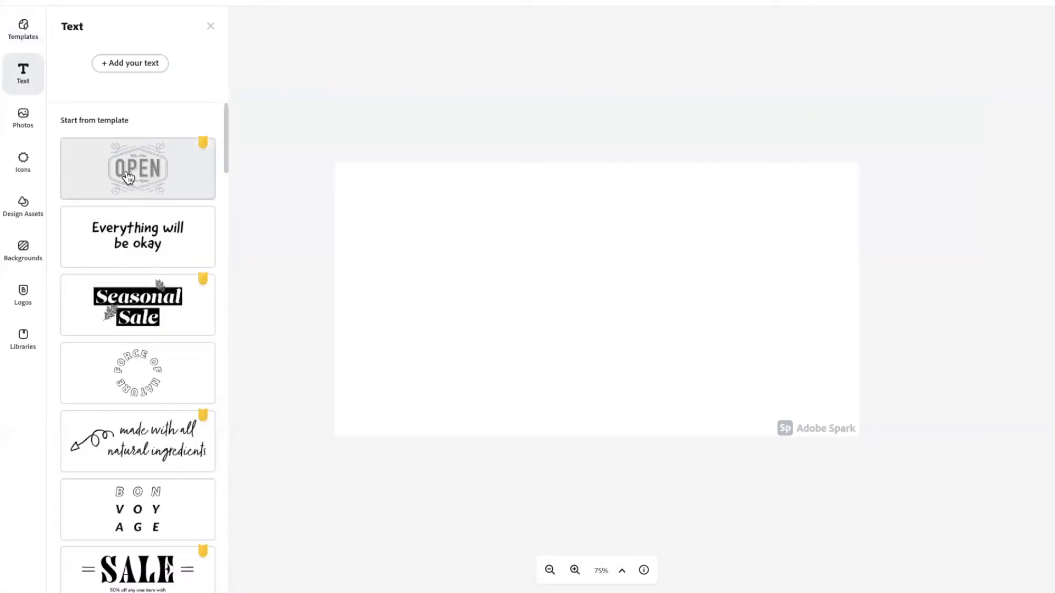
{"action": "scroll", "coordinate": [191, 276], "scroll_direction": "down", "scroll_amount": 3}
{"action": "scroll", "coordinate": [194, 277], "scroll_direction": "down", "scroll_amount": 10}
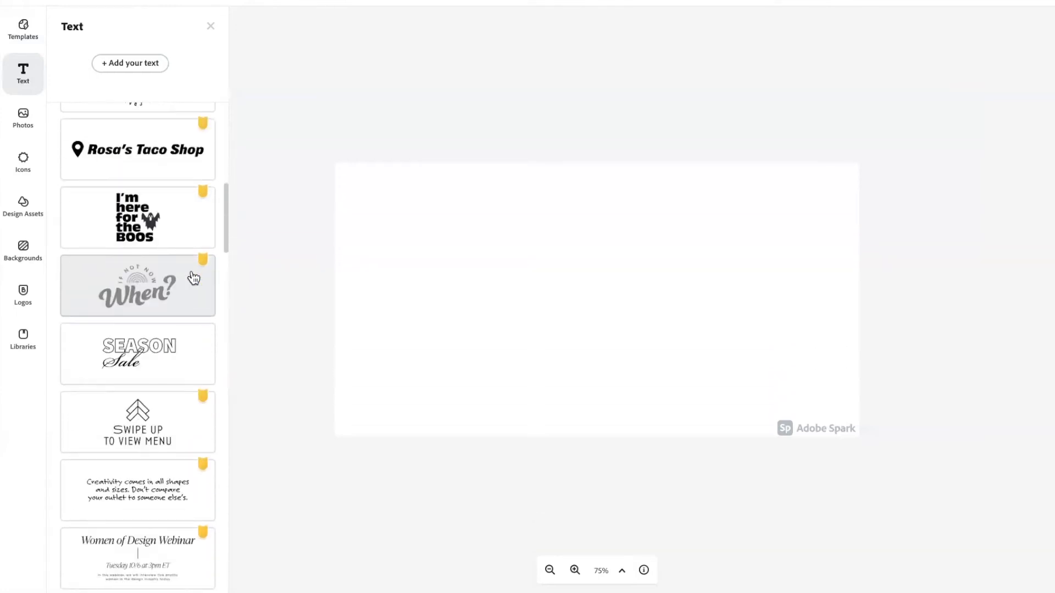
{"action": "scroll", "coordinate": [194, 277], "scroll_direction": "down", "scroll_amount": 15}
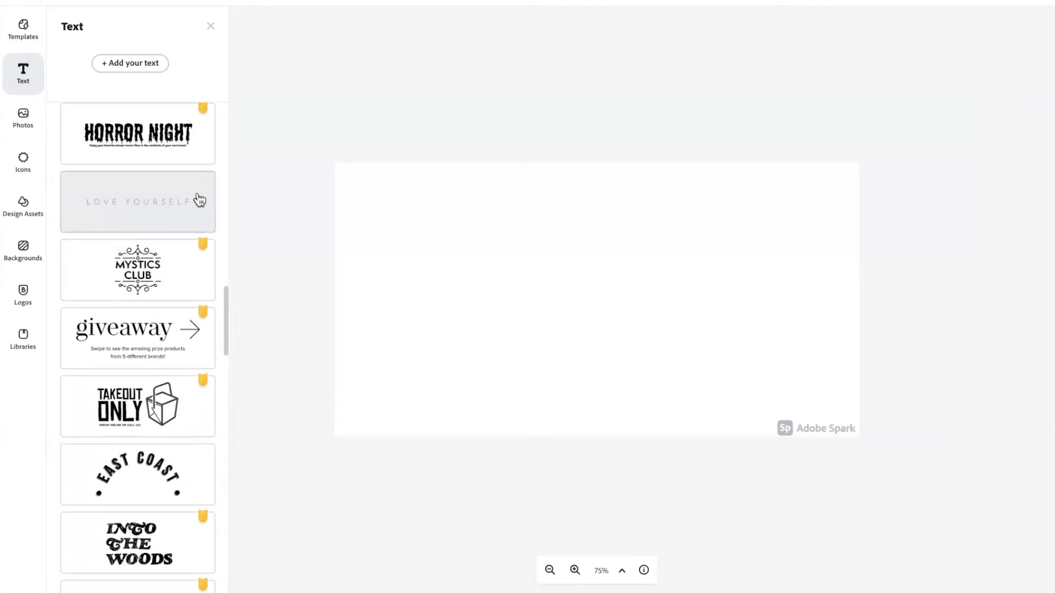
{"action": "scroll", "coordinate": [172, 191], "scroll_direction": "up", "scroll_amount": 20}
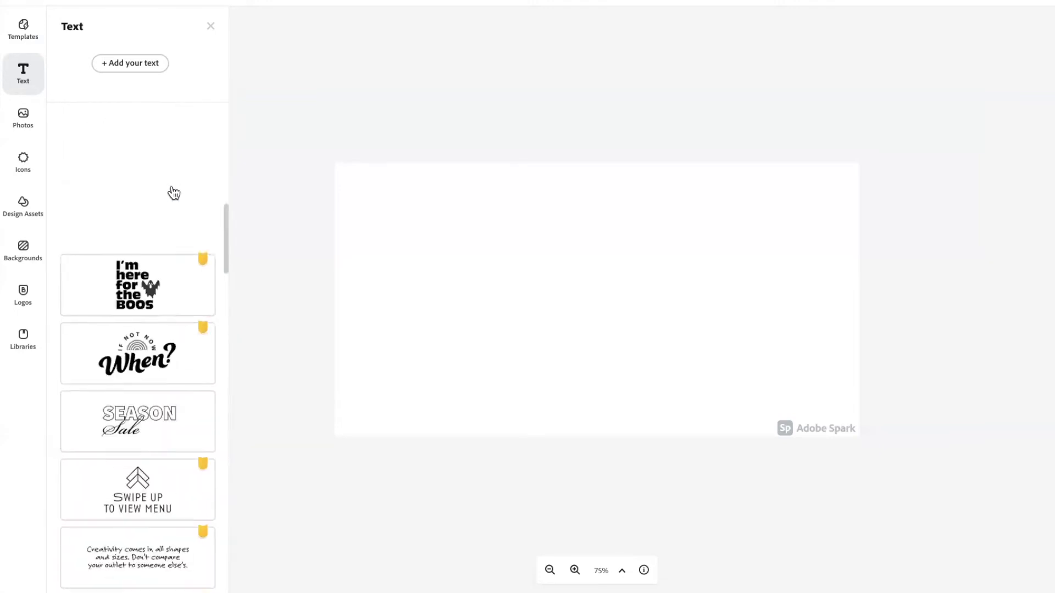
{"action": "left_click", "coordinate": [23, 118]}
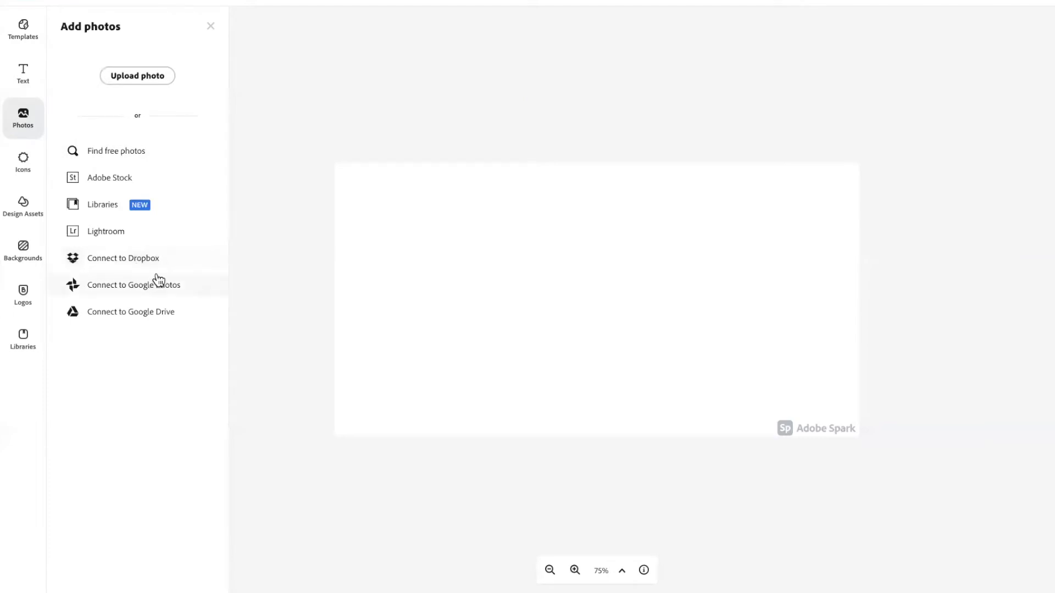
Step: Search the icon library for "ice cream" and look through the matching icons
{"action": "left_click", "coordinate": [23, 165]}
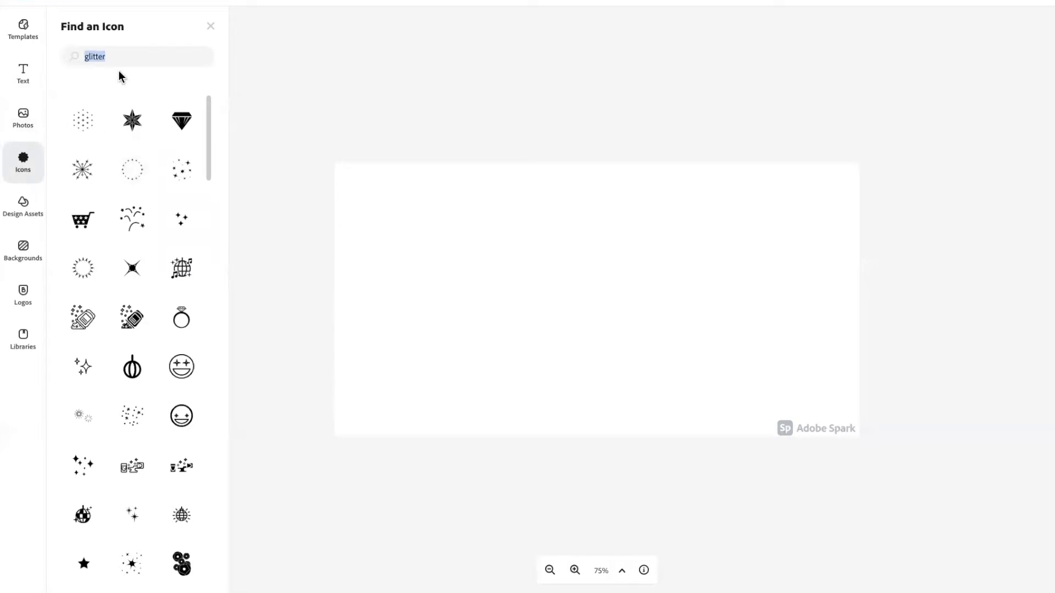
{"action": "type", "text": "ice cream"}
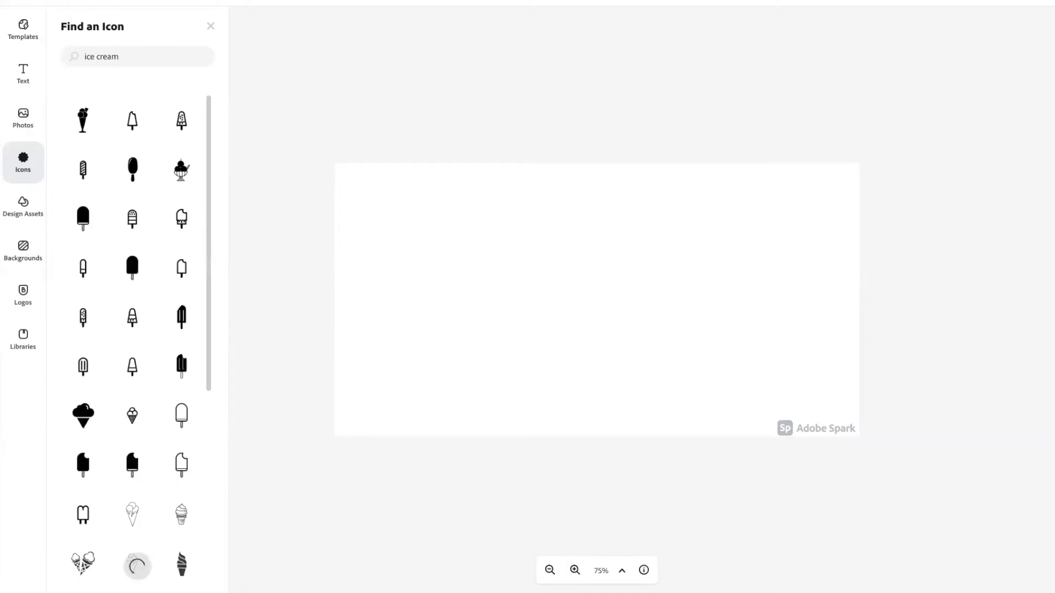
{"action": "scroll", "coordinate": [149, 253], "scroll_direction": "down", "scroll_amount": 15}
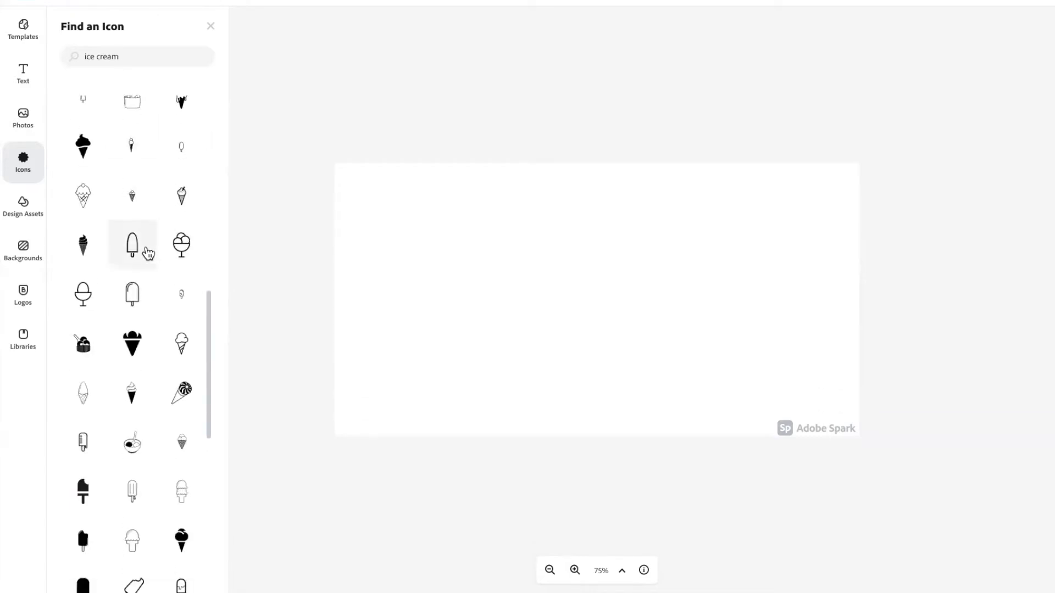
{"action": "scroll", "coordinate": [148, 253], "scroll_direction": "up", "scroll_amount": 15}
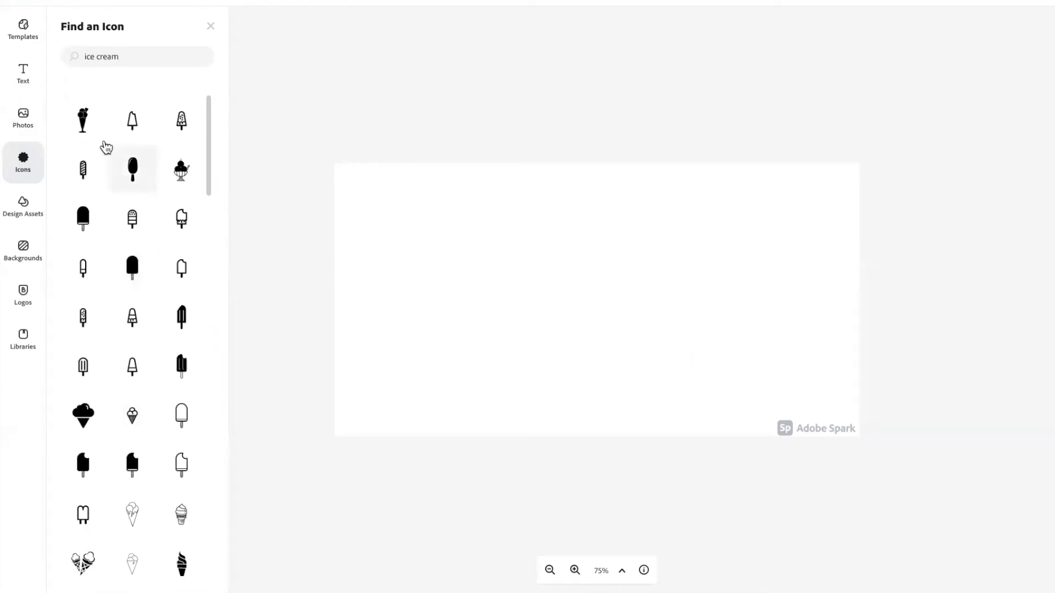
Step: Place the tall sundae glass icon on the canvas to view its source and licence details, and delete it
{"action": "left_click", "coordinate": [89, 129]}
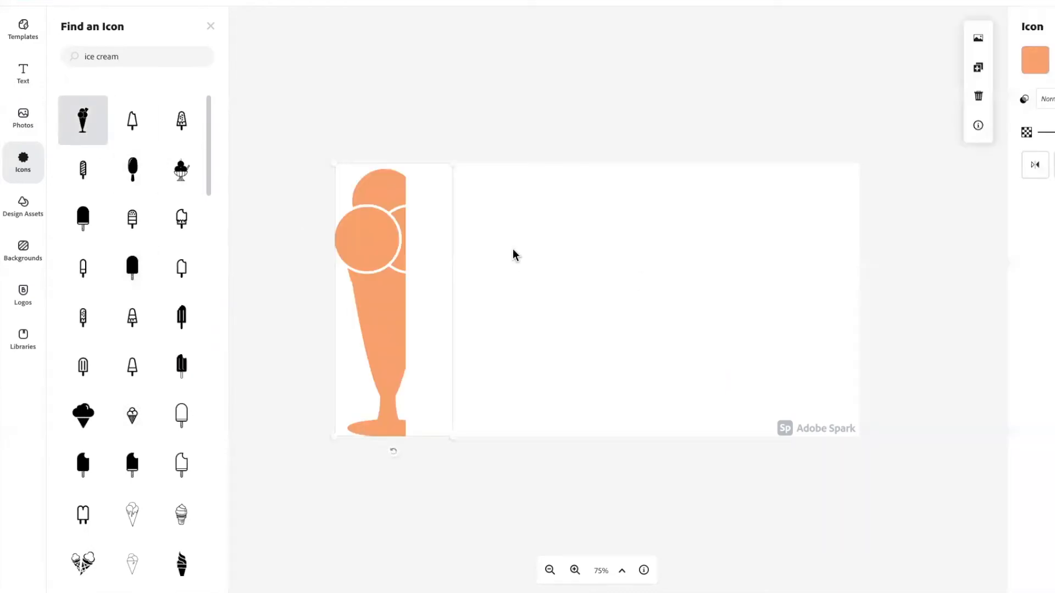
{"action": "left_click_drag", "start_coordinate": [377, 245], "coordinate": [454, 238]}
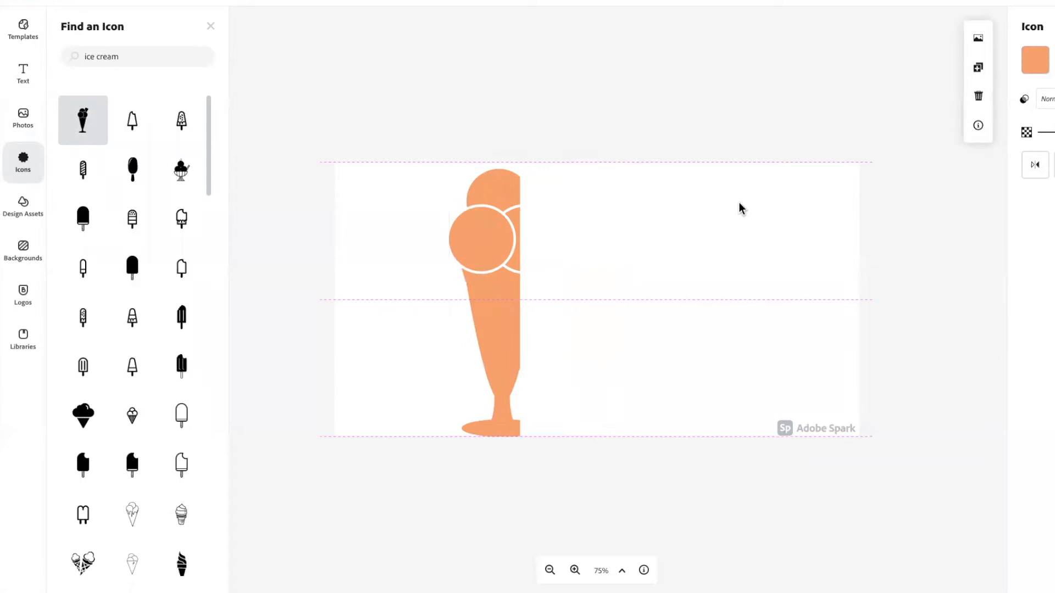
{"action": "left_click", "coordinate": [979, 126]}
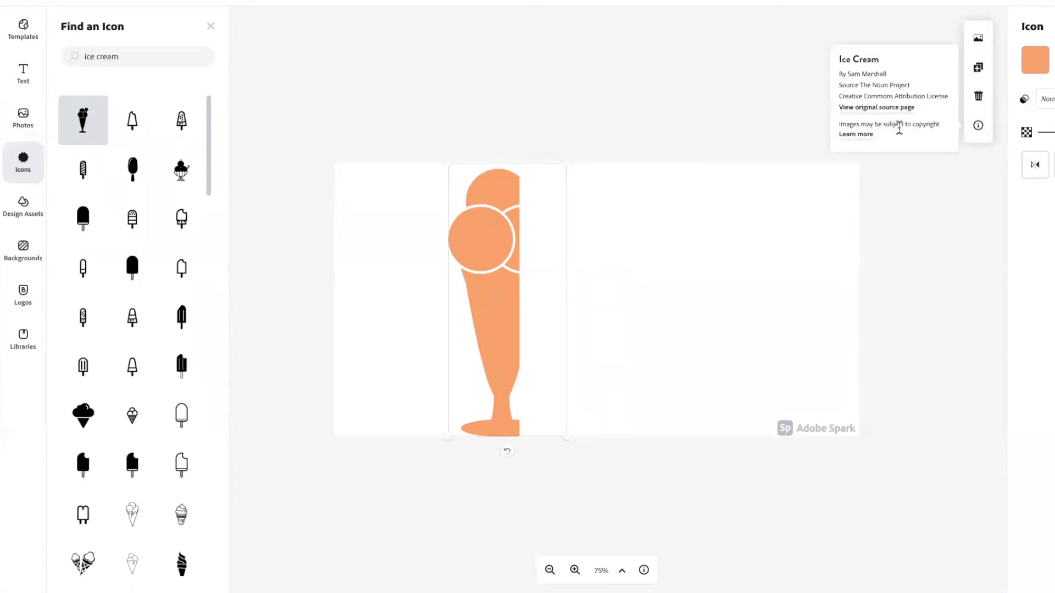
{"action": "left_click", "coordinate": [490, 225]}
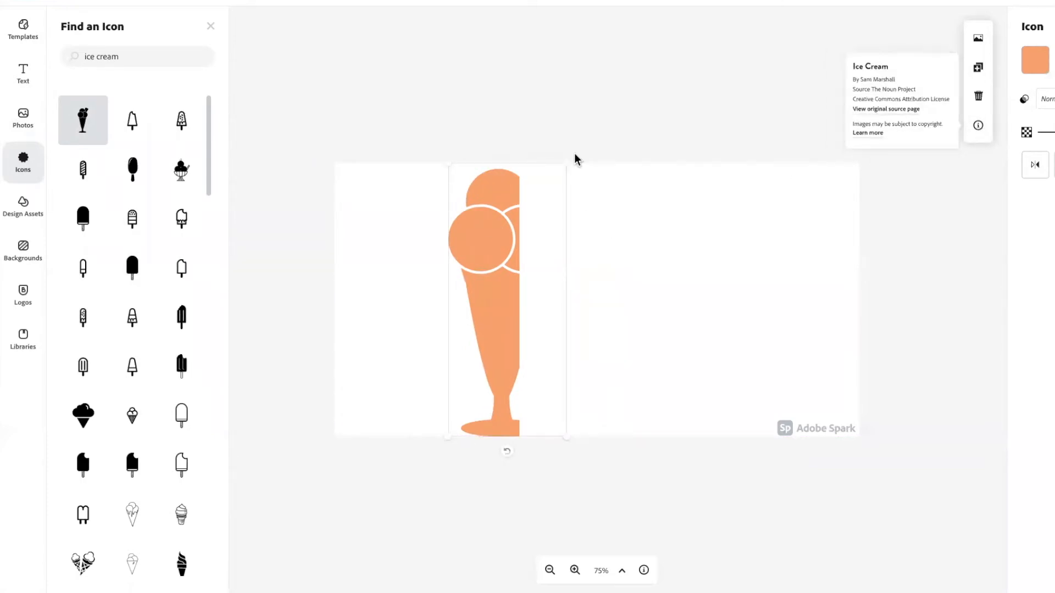
{"action": "left_click", "coordinate": [979, 96]}
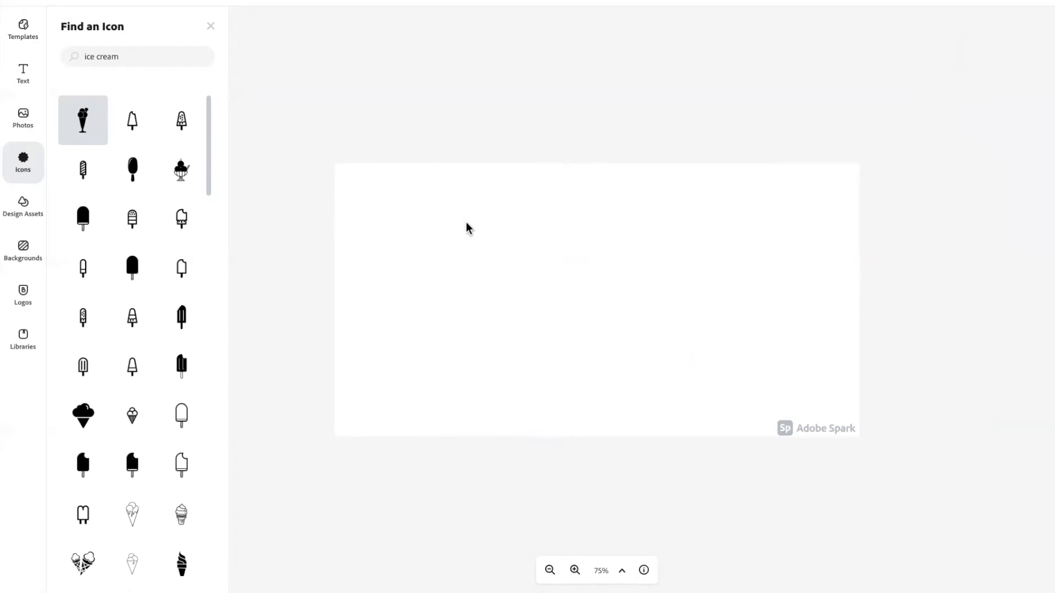
Step: Look through the design asset categories and backgrounds, and open the logos section
{"action": "left_click", "coordinate": [23, 208]}
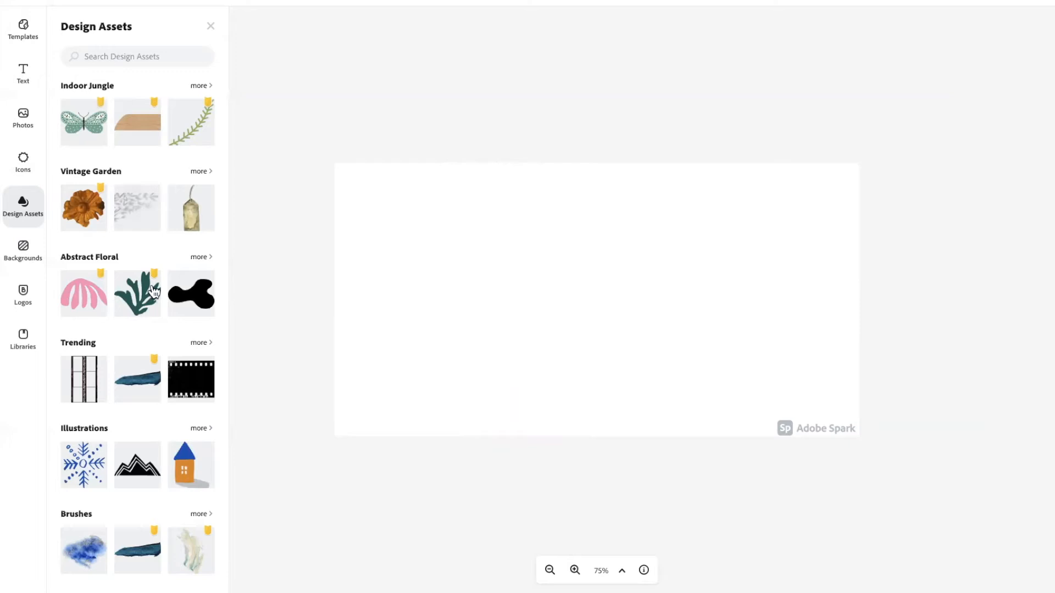
{"action": "scroll", "coordinate": [138, 333], "scroll_direction": "down", "scroll_amount": 5}
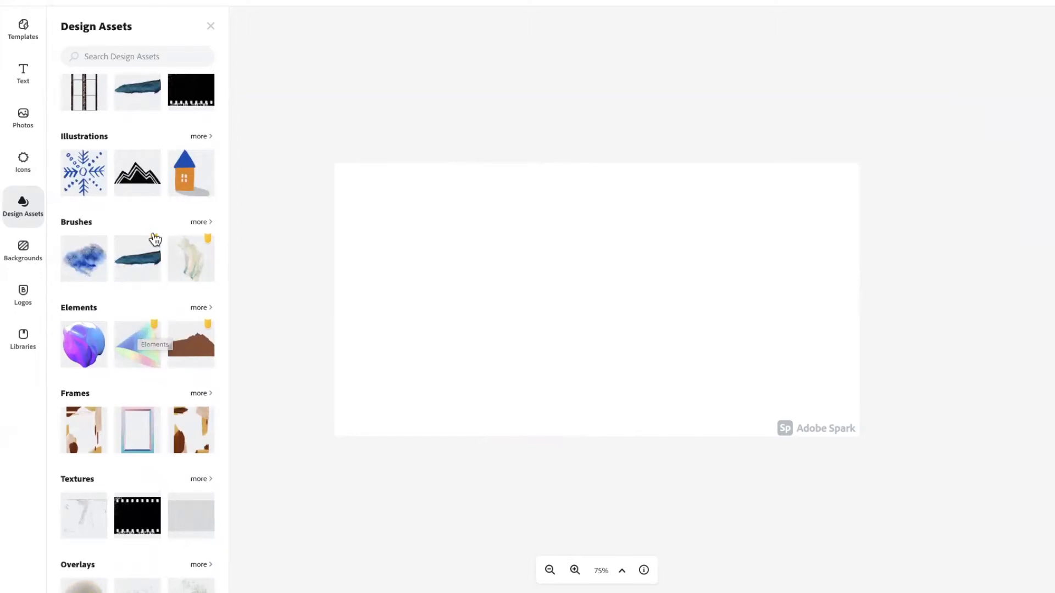
{"action": "left_click", "coordinate": [22, 254]}
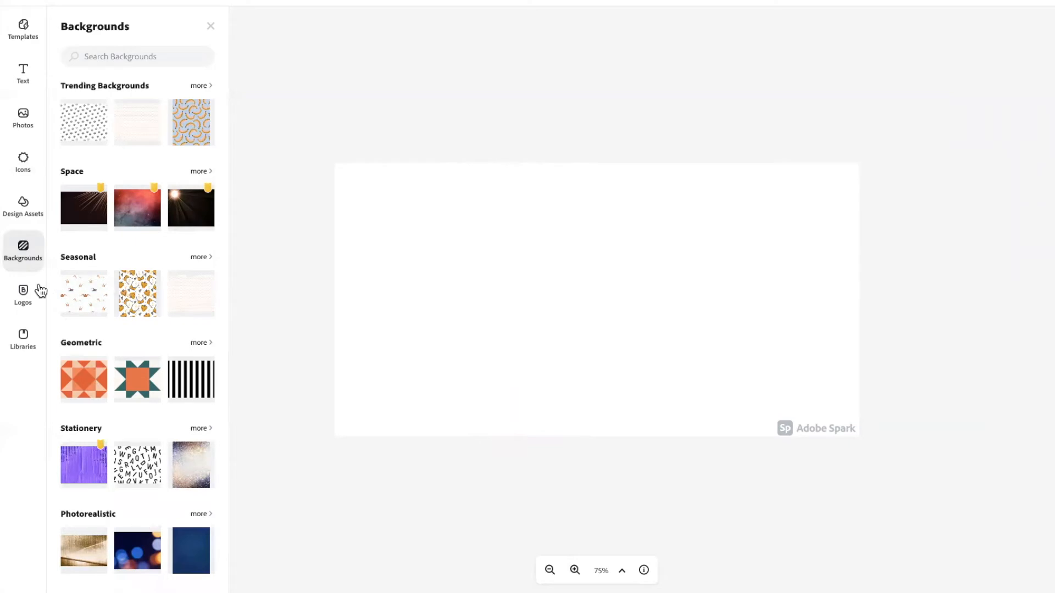
{"action": "left_click", "coordinate": [24, 294]}
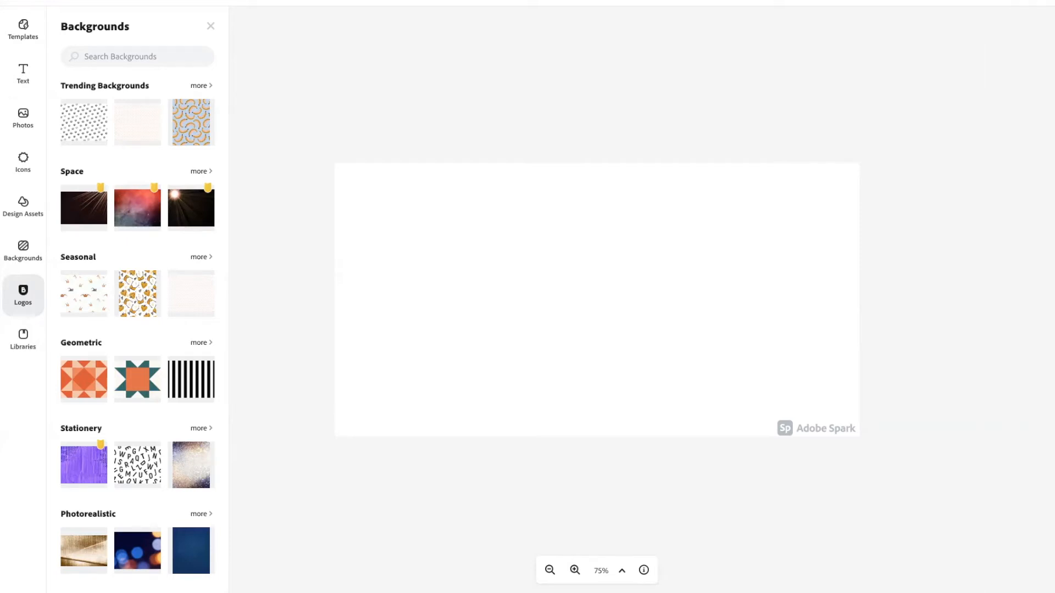
Step: Place the tall sundae glass icon, recoloured dark teal, near the canvas's right edge and partly above its top
{"action": "left_click", "coordinate": [23, 163]}
{"action": "left_click", "coordinate": [95, 127]}
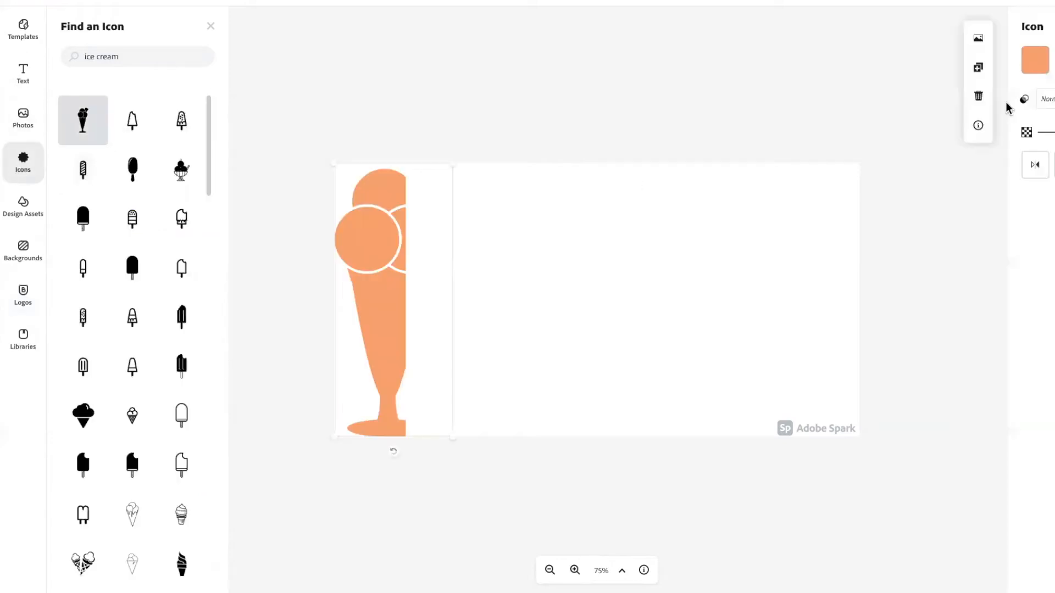
{"action": "left_click", "coordinate": [1039, 65]}
{"action": "left_click", "coordinate": [1043, 122]}
{"action": "left_click_drag", "start_coordinate": [467, 146], "coordinate": [769, 177]}
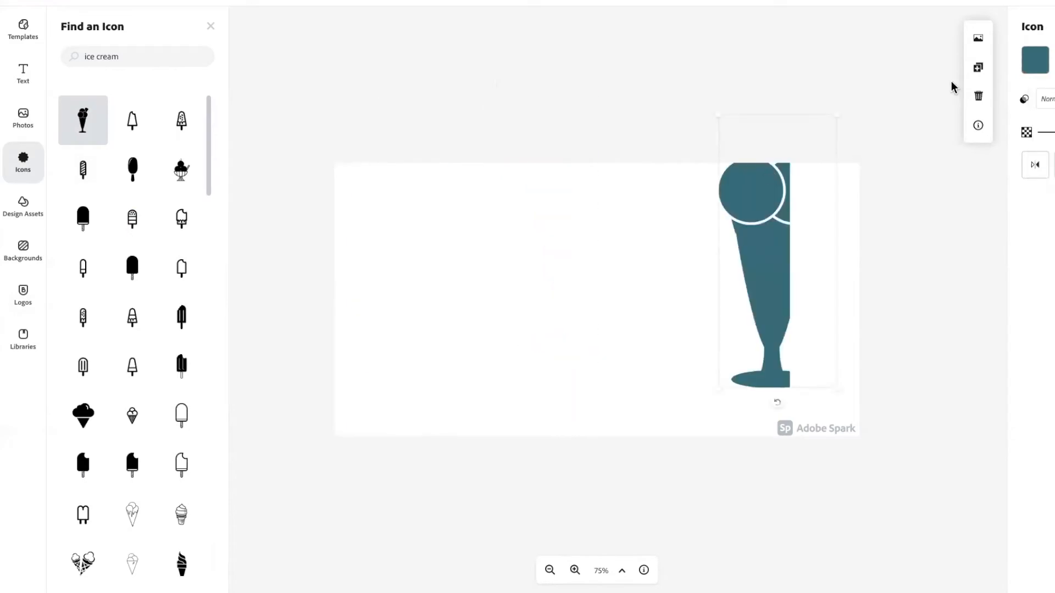
Step: Delete the teal sundae glass icon from the canvas and look through the background layout options
{"action": "left_click", "coordinate": [977, 96]}
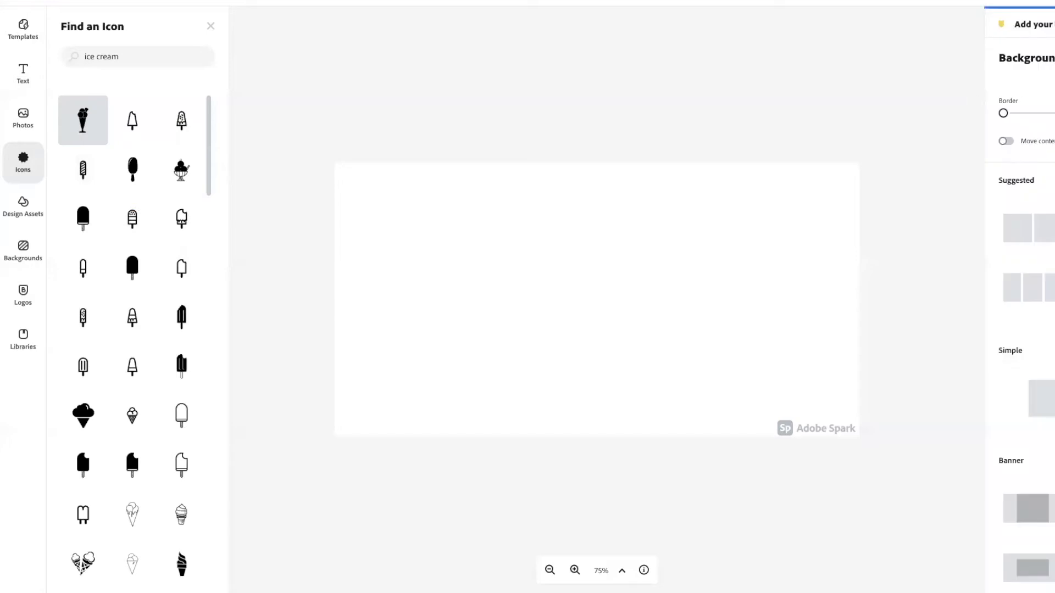
{"action": "mouse_move", "coordinate": [1003, 114]}
{"action": "left_mouse_down"}
{"action": "mouse_move", "coordinate": [1054, 113]}
{"action": "mouse_move", "coordinate": [1003, 113]}
{"action": "left_mouse_up"}
{"action": "scroll", "coordinate": [1041, 230], "scroll_direction": "down", "scroll_amount": 8}
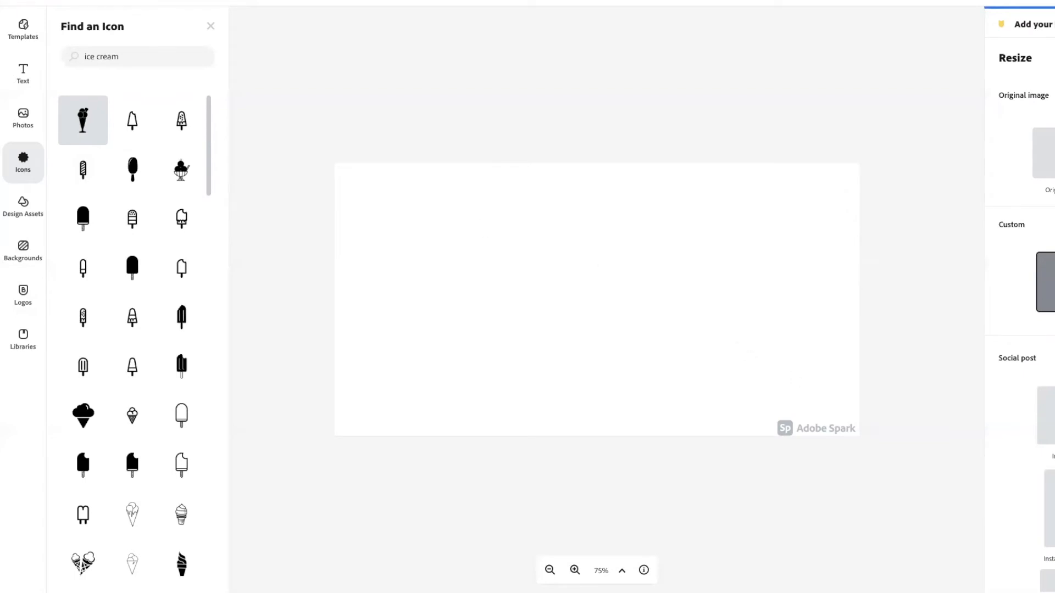
Step: Look through the canvas resize presets, and close the icon library
{"action": "scroll", "coordinate": [1039, 288], "scroll_direction": "down", "scroll_amount": 10}
{"action": "scroll", "coordinate": [1039, 290], "scroll_direction": "down", "scroll_amount": 10}
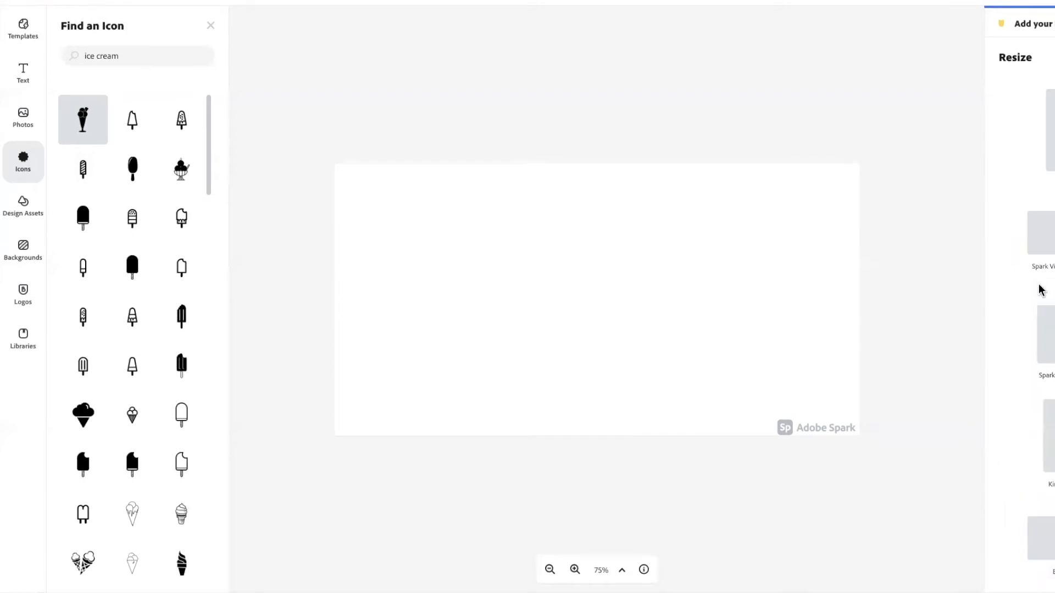
{"action": "scroll", "coordinate": [1040, 290], "scroll_direction": "up", "scroll_amount": 20}
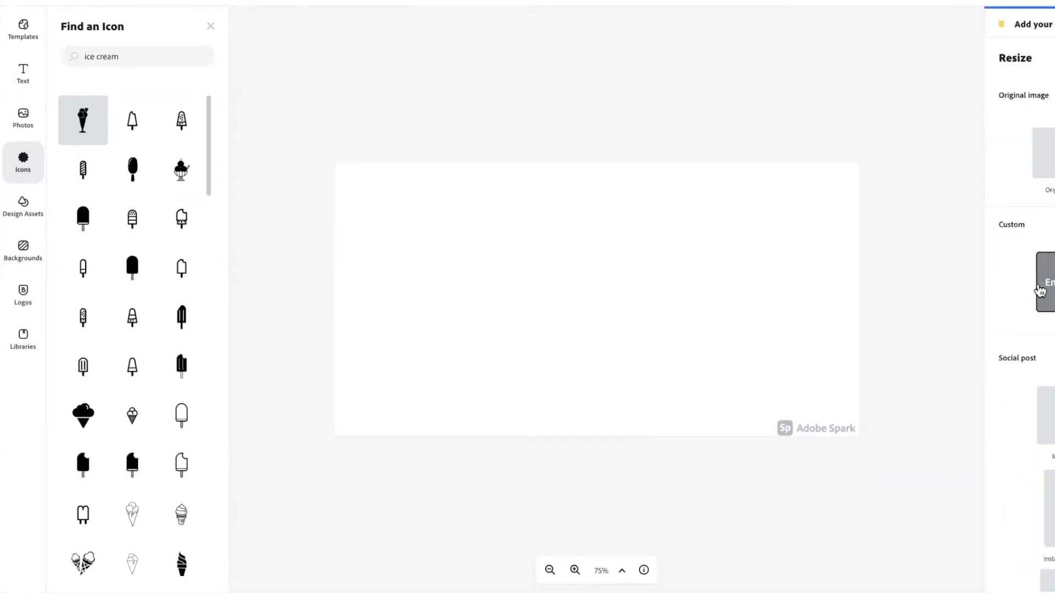
{"action": "left_click", "coordinate": [1054, 37]}
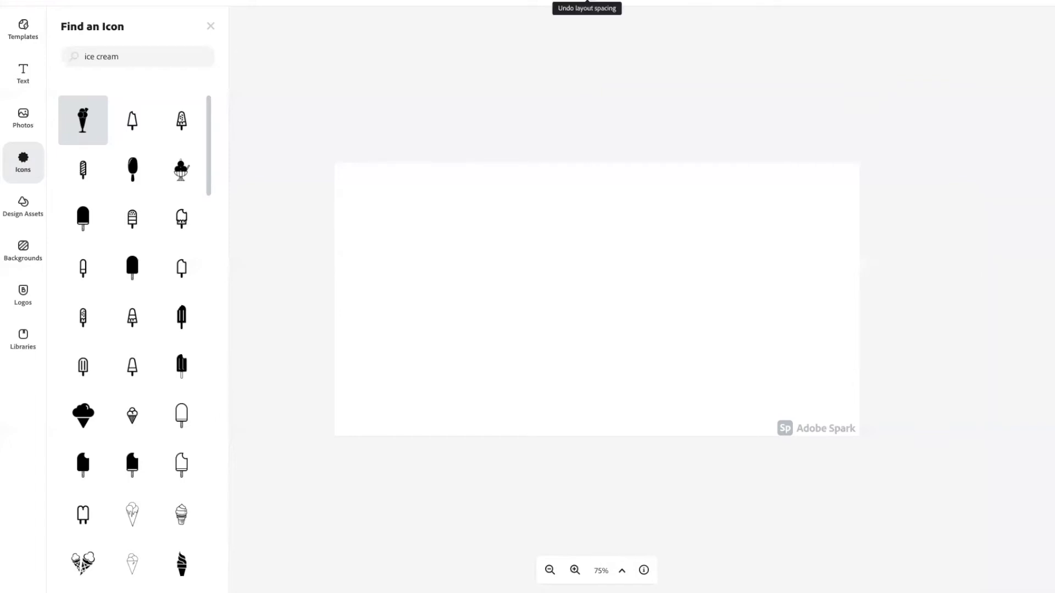
{"action": "left_click", "coordinate": [211, 26]}
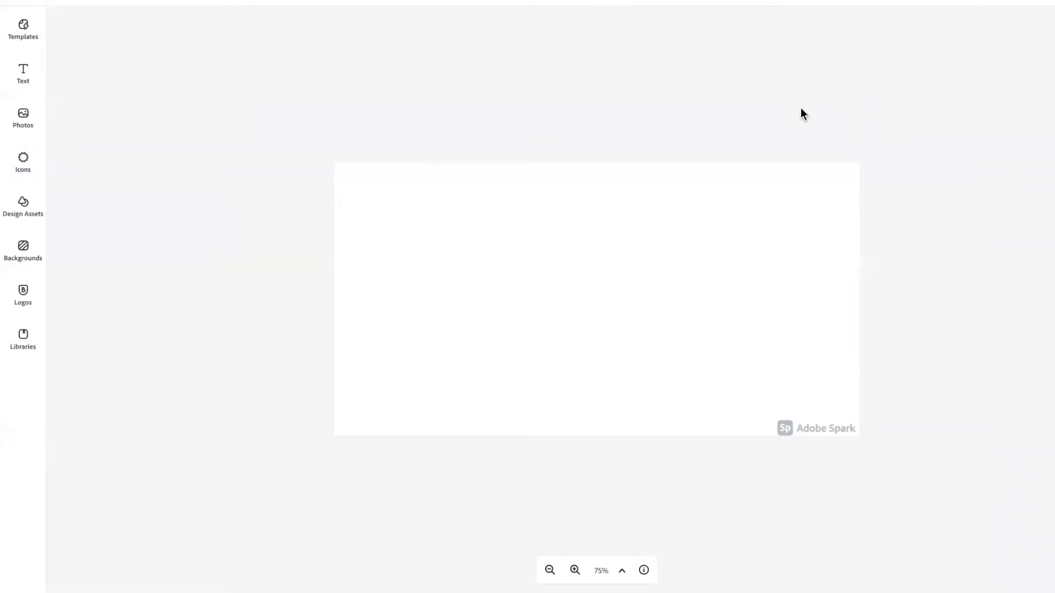
Step: Recolour the blank canvas background dark teal
{"action": "left_click", "coordinate": [638, 228]}
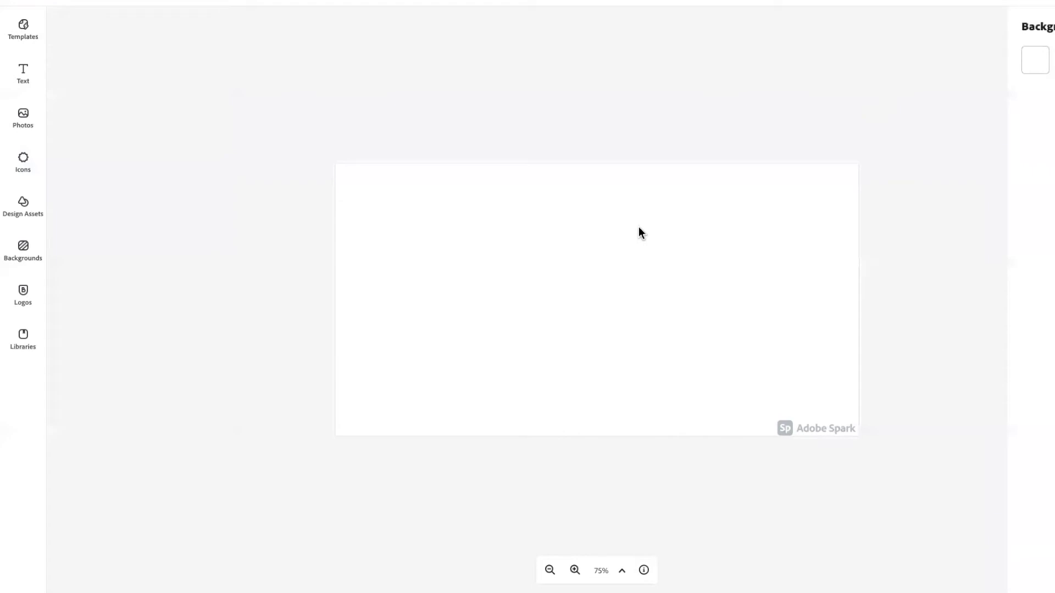
{"action": "left_click", "coordinate": [1035, 62]}
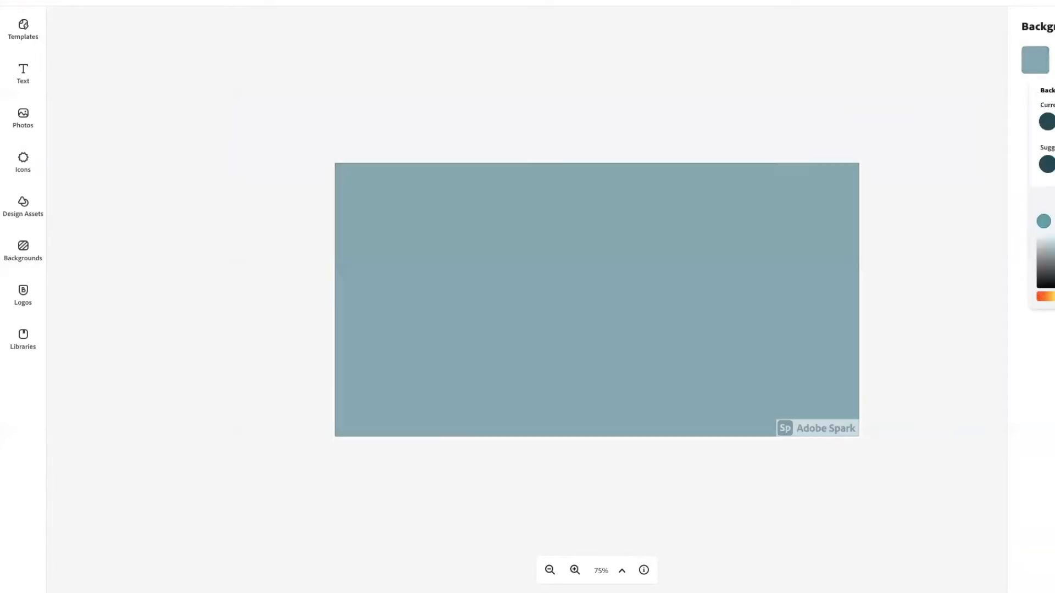
{"action": "mouse_move", "coordinate": [1054, 258]}
{"action": "left_mouse_down"}
{"action": "mouse_move", "coordinate": [1038, 256]}
{"action": "mouse_move", "coordinate": [1054, 286]}
{"action": "mouse_move", "coordinate": [1054, 264]}
{"action": "mouse_move", "coordinate": [1054, 281]}
{"action": "mouse_move", "coordinate": [1054, 273]}
{"action": "left_mouse_up"}
{"action": "left_click", "coordinate": [962, 112]}
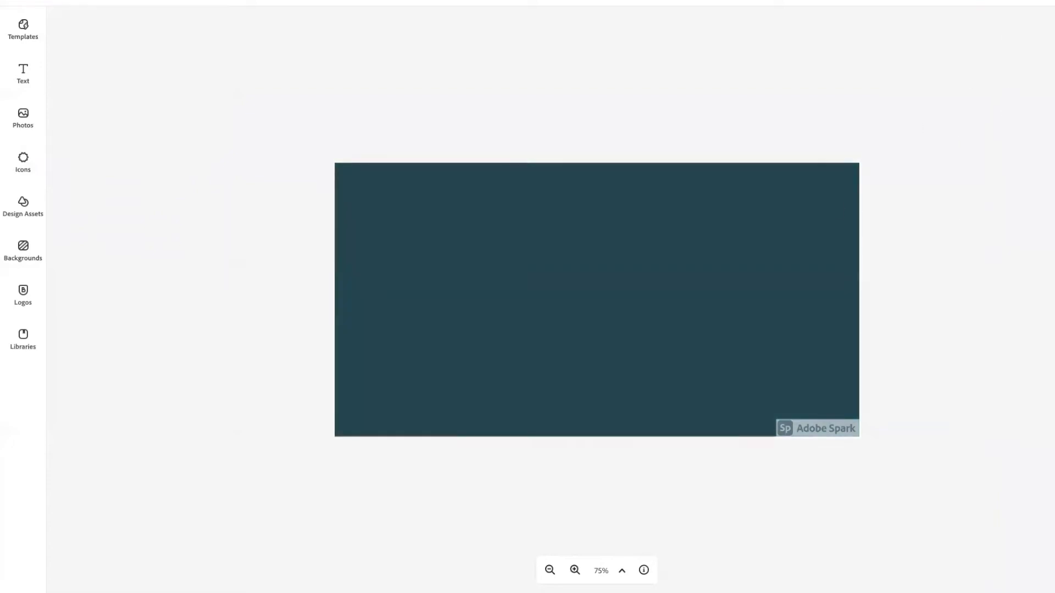
Step: Check the colour themes and apply the grid layout with two equal columns to the background
{"action": "left_click", "coordinate": [1054, 66]}
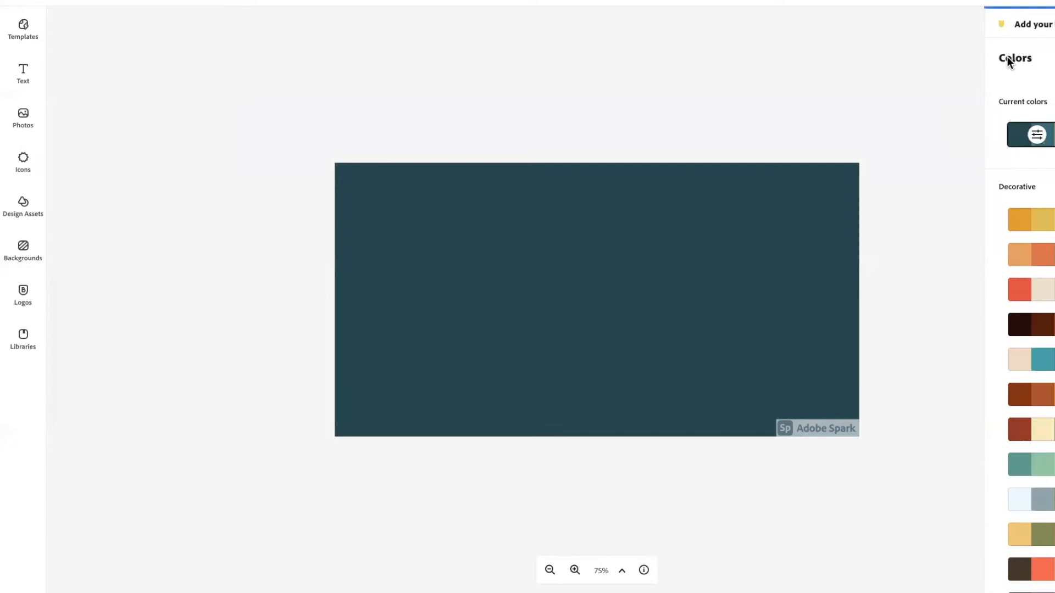
{"action": "left_click", "coordinate": [848, 213]}
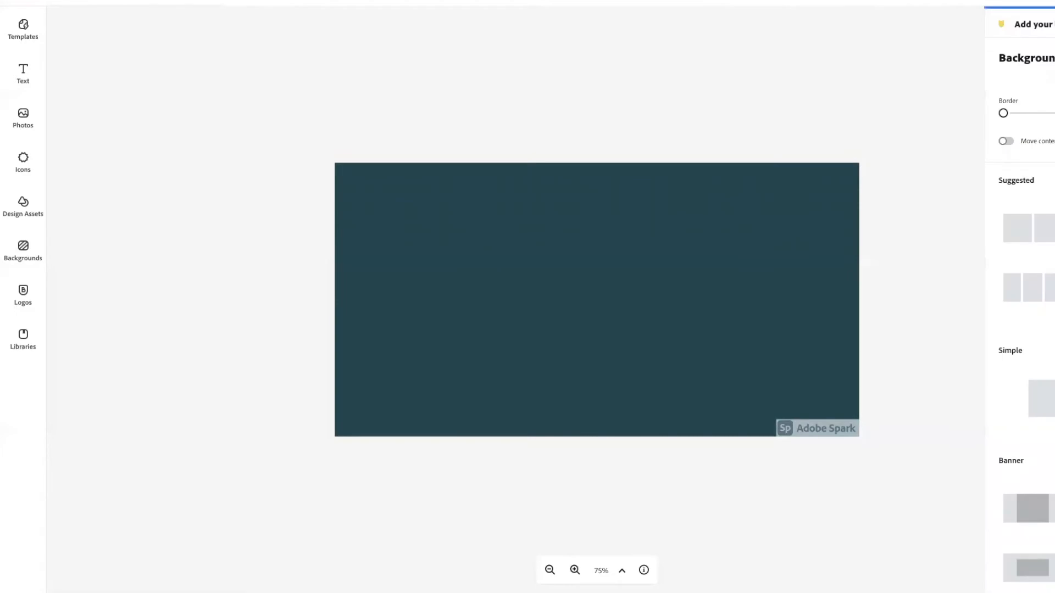
{"action": "scroll", "coordinate": [1049, 282], "scroll_direction": "down", "scroll_amount": 7}
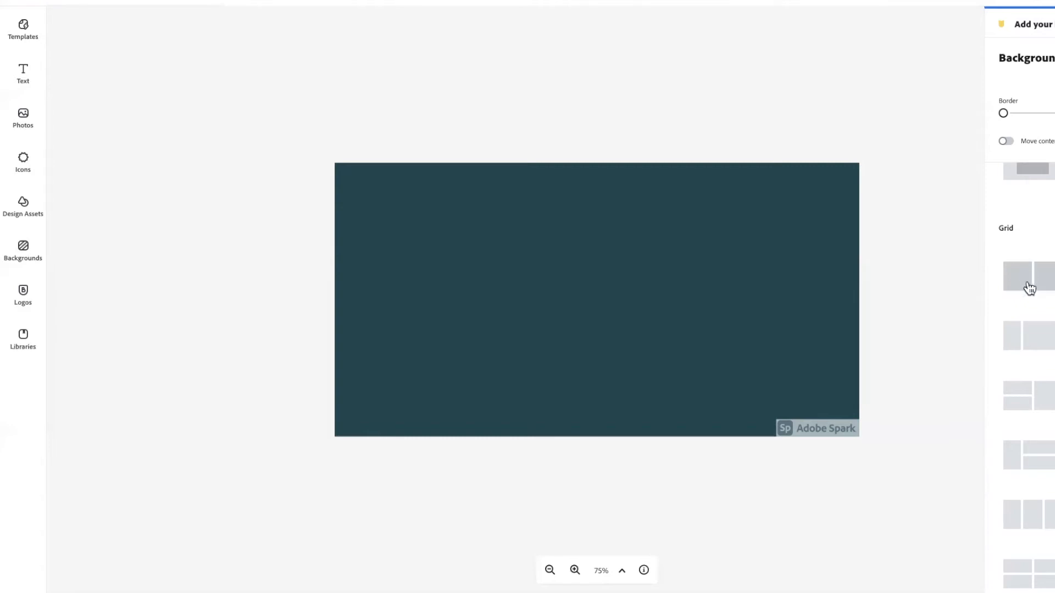
{"action": "left_click", "coordinate": [1045, 284]}
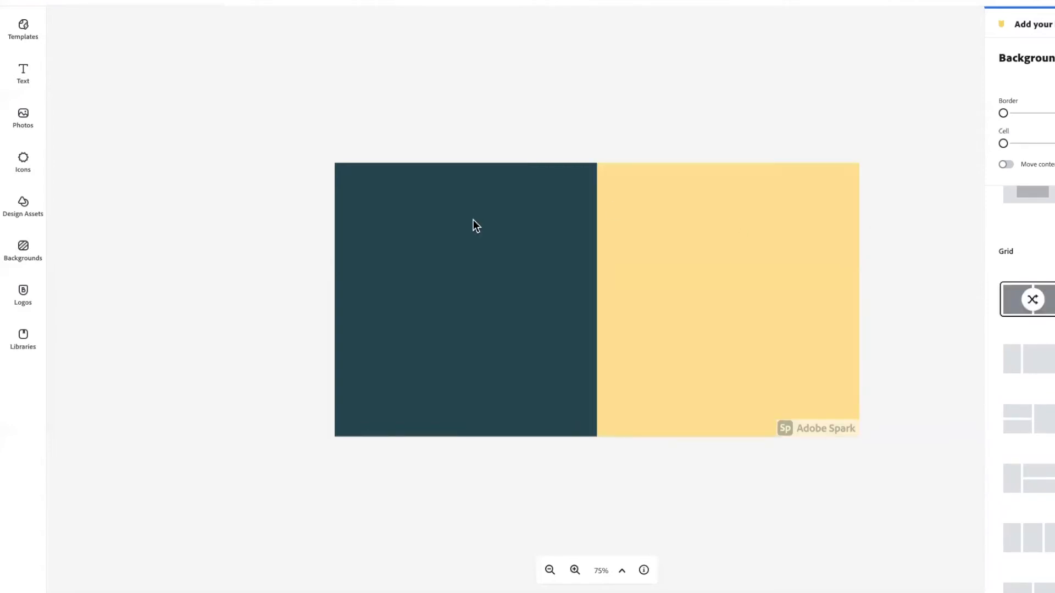
Step: Recolour the yellow half of the split background black
{"action": "left_click", "coordinate": [473, 220]}
{"action": "left_click", "coordinate": [734, 216]}
{"action": "left_click", "coordinate": [510, 215]}
{"action": "left_click", "coordinate": [656, 220]}
{"action": "left_click", "coordinate": [1035, 59]}
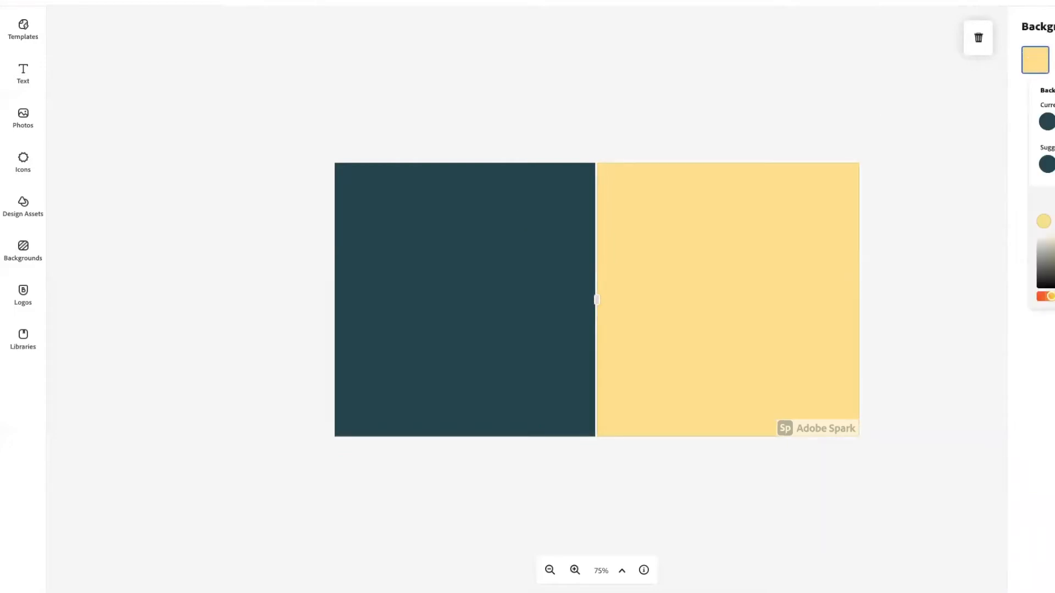
{"action": "left_click", "coordinate": [1040, 285]}
{"action": "left_click", "coordinate": [912, 128]}
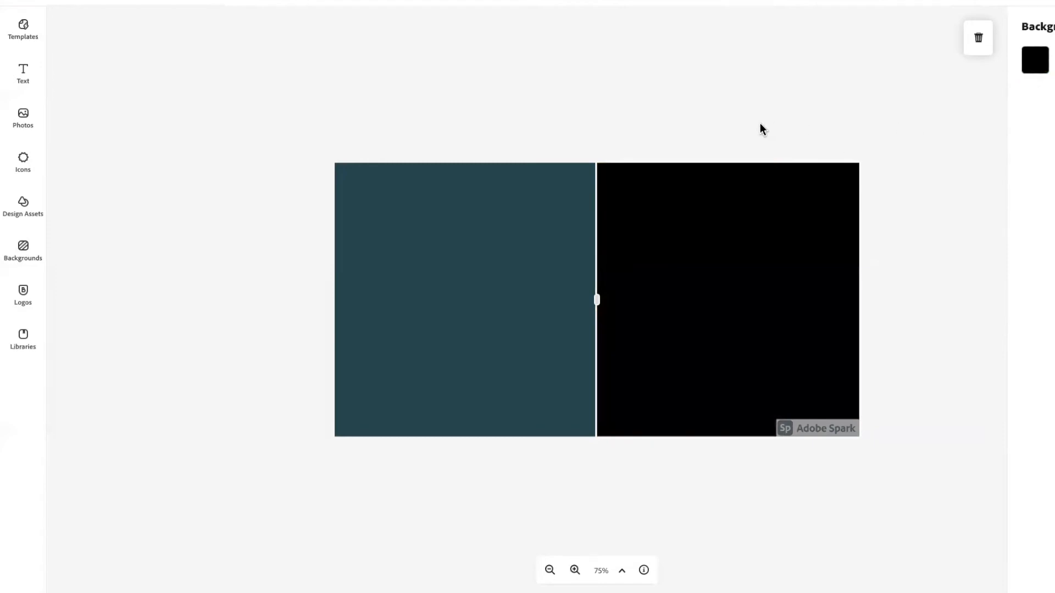
Step: Recolour the dark teal half of the split background white
{"action": "left_click", "coordinate": [525, 189]}
{"action": "left_click", "coordinate": [1035, 59]}
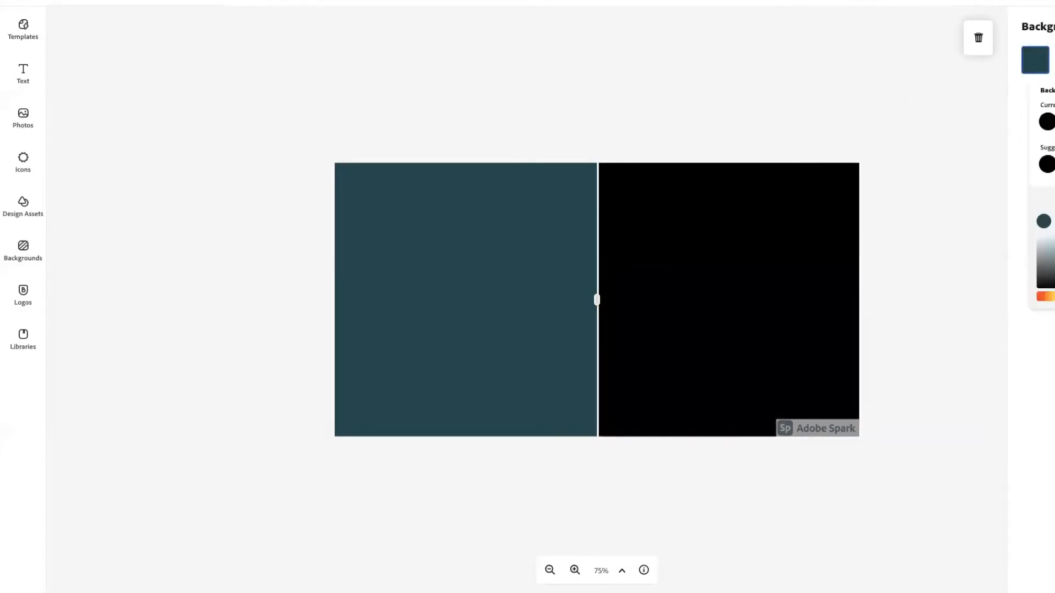
{"action": "left_click_drag", "start_coordinate": [1051, 228], "coordinate": [1017, 218]}
{"action": "left_click", "coordinate": [897, 72]}
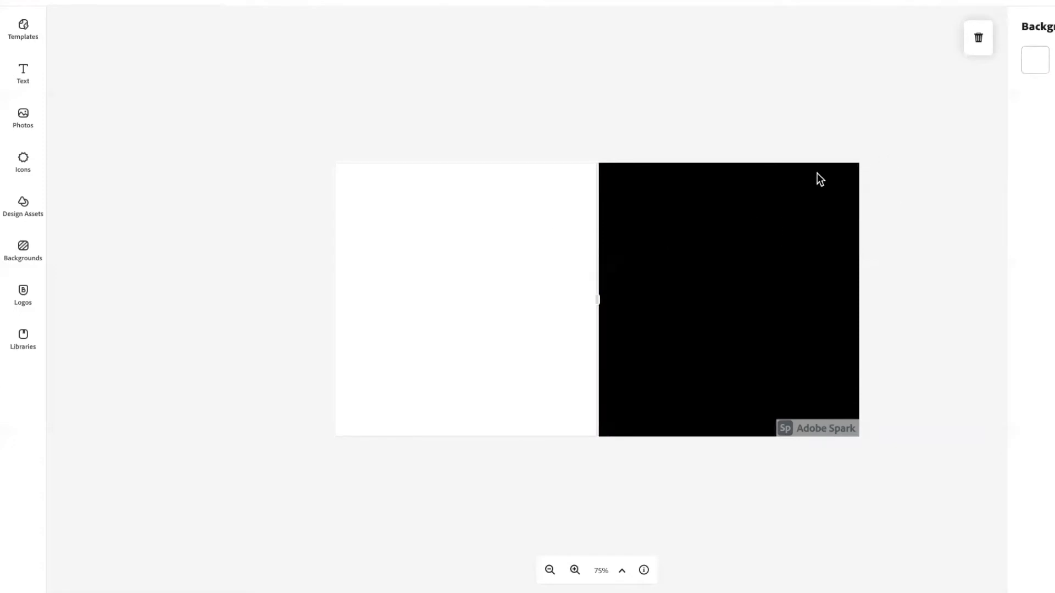
Step: Select the black half of the background and search the free photos for "unicorn"
{"action": "left_click", "coordinate": [744, 210]}
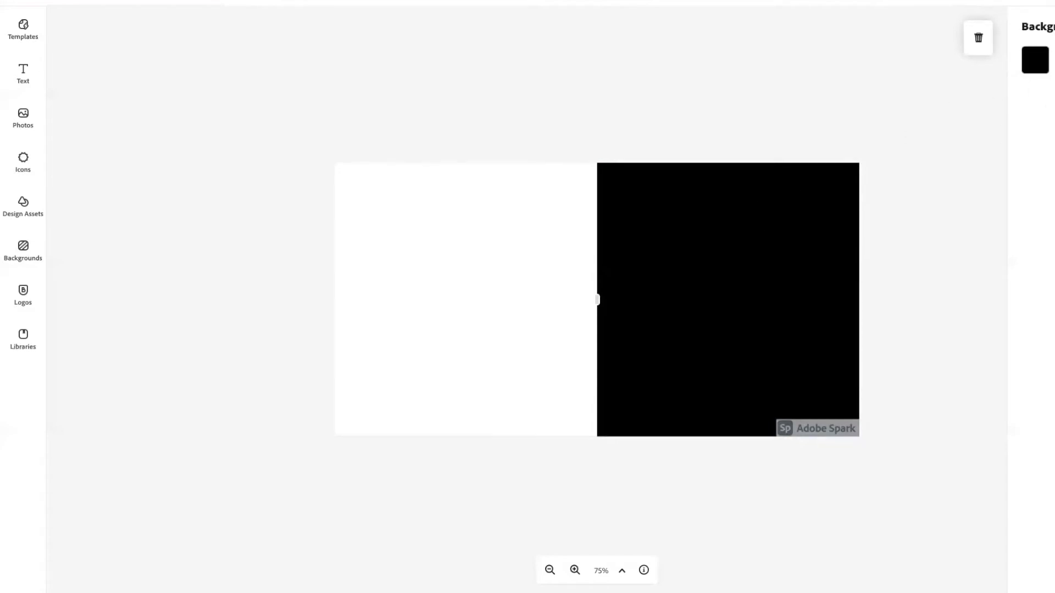
{"action": "left_click", "coordinate": [24, 118]}
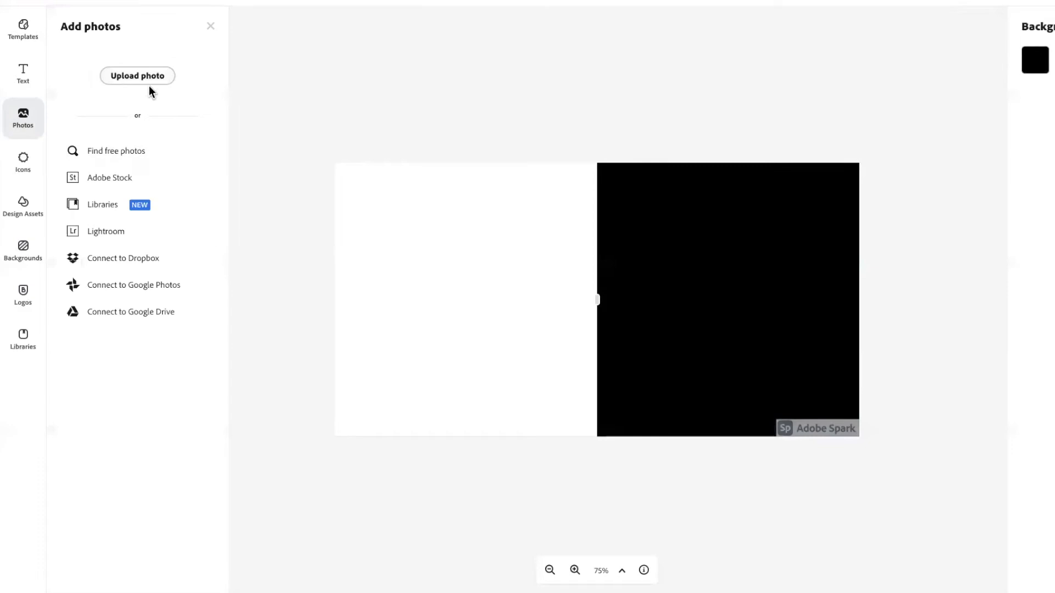
{"action": "left_click", "coordinate": [122, 160]}
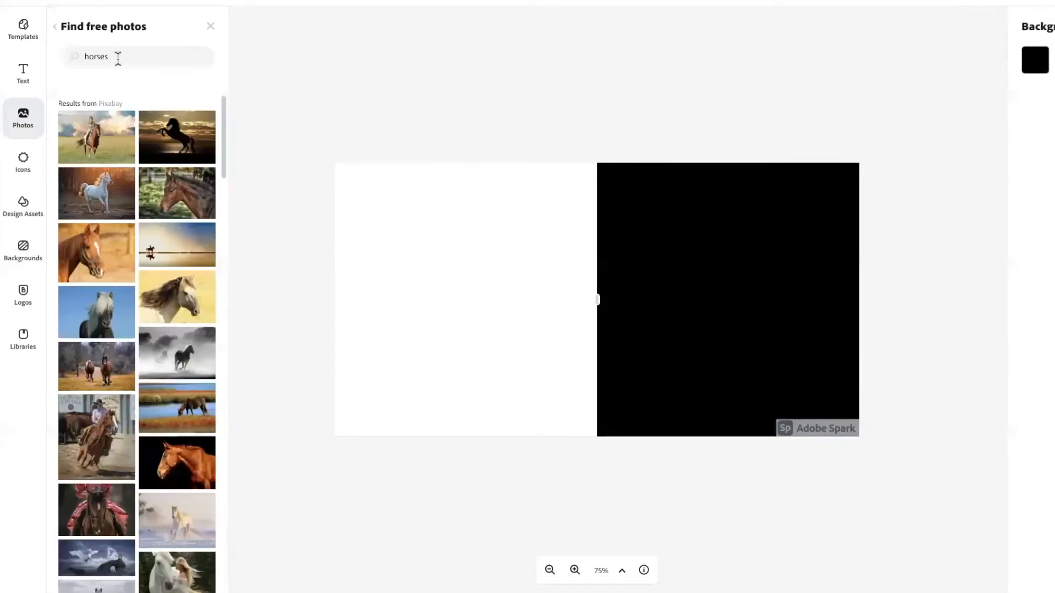
{"action": "left_click_drag", "start_coordinate": [117, 57], "coordinate": [55, 61]}
{"action": "key", "text": "BackSpace"}
{"action": "type", "text": "unicorn"}
{"action": "key", "text": "Return"}
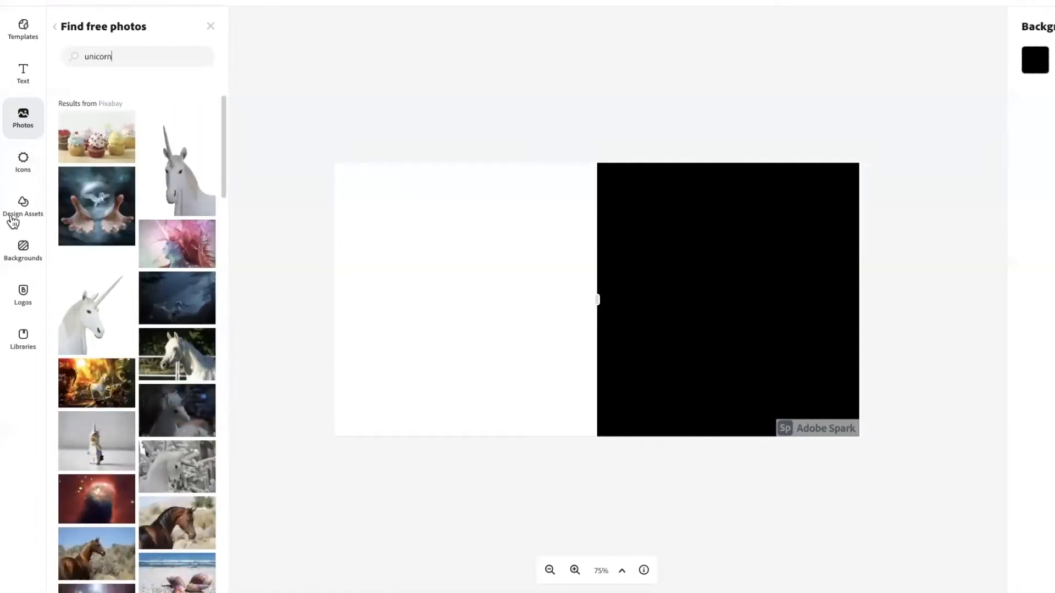
Step: Fill the black half with the photo of a rearing unicorn silhouetted against a full moon
{"action": "scroll", "coordinate": [117, 278], "scroll_direction": "down", "scroll_amount": 6}
{"action": "scroll", "coordinate": [117, 278], "scroll_direction": "down", "scroll_amount": 2}
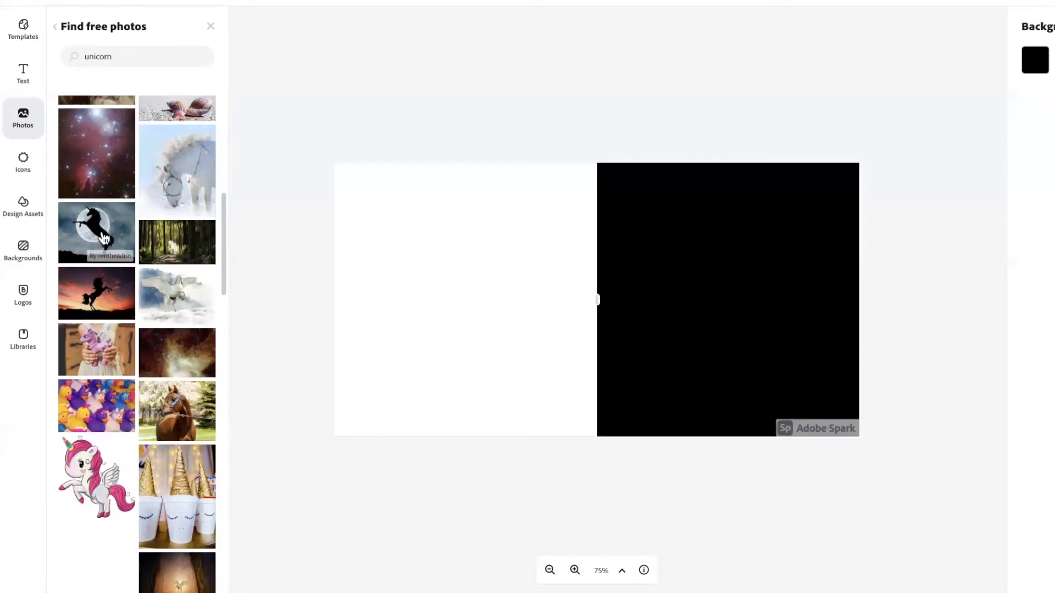
{"action": "scroll", "coordinate": [118, 228], "scroll_direction": "up", "scroll_amount": 1}
{"action": "scroll", "coordinate": [120, 228], "scroll_direction": "down", "scroll_amount": 1}
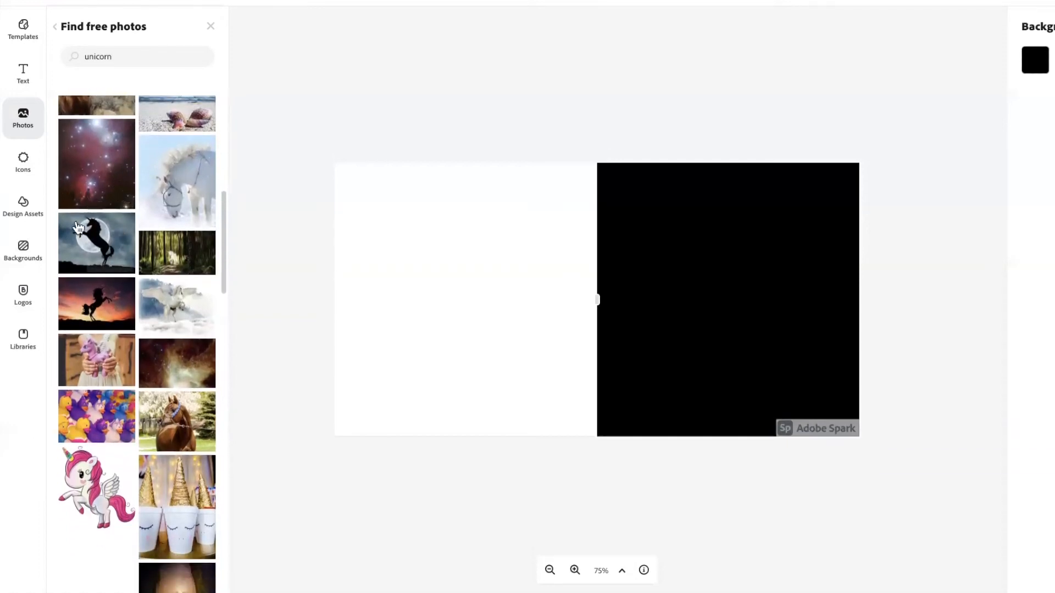
{"action": "left_click", "coordinate": [100, 248]}
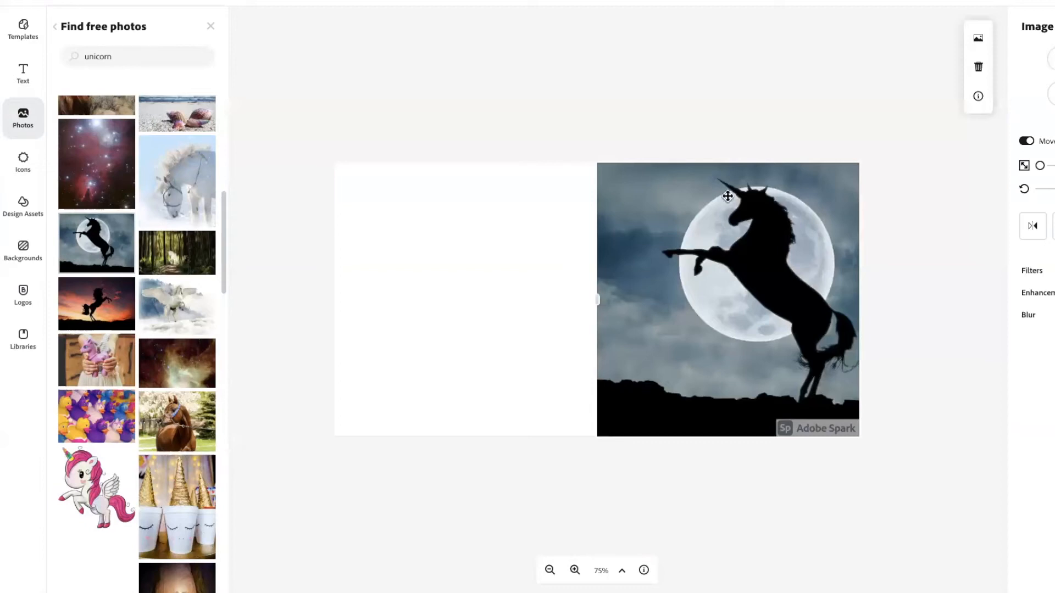
{"action": "left_click", "coordinate": [766, 139]}
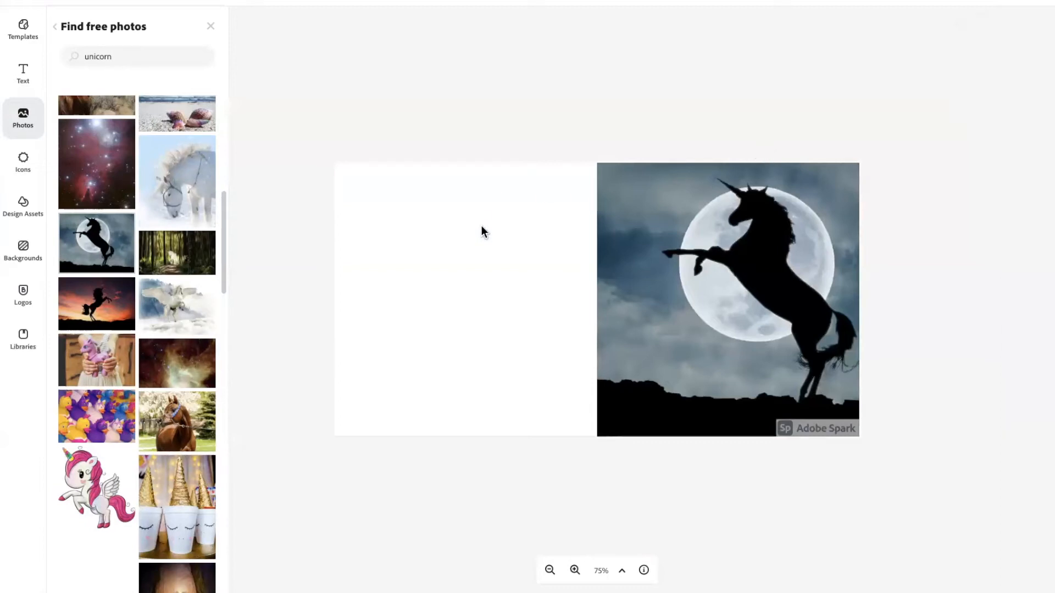
Step: Select the white half of the background and search the free photos for "horse"
{"action": "left_click", "coordinate": [496, 226]}
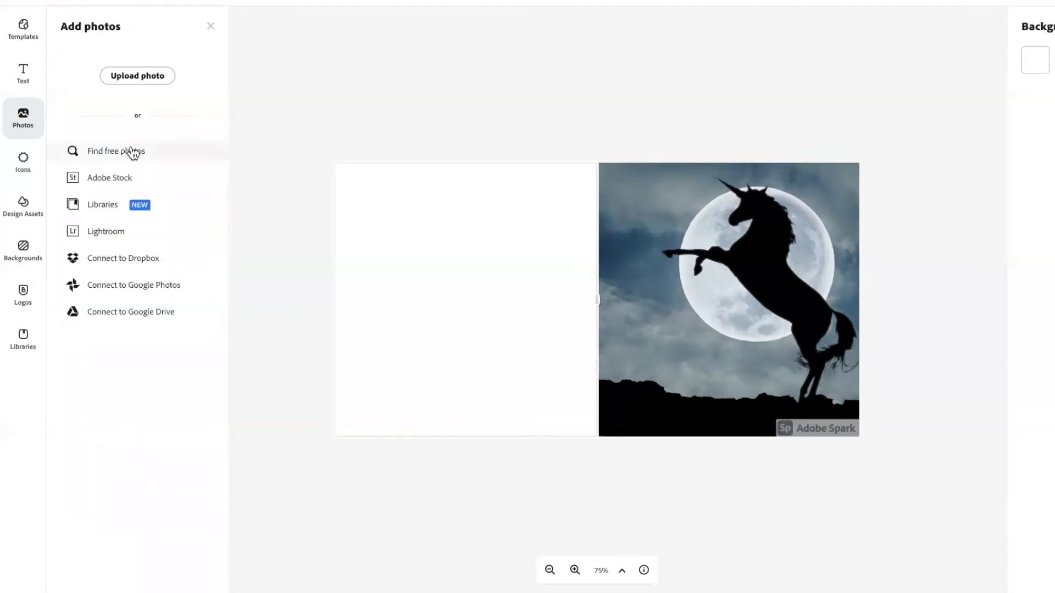
{"action": "left_click", "coordinate": [131, 151]}
{"action": "left_click", "coordinate": [140, 56]}
{"action": "type", "text": "horse"}
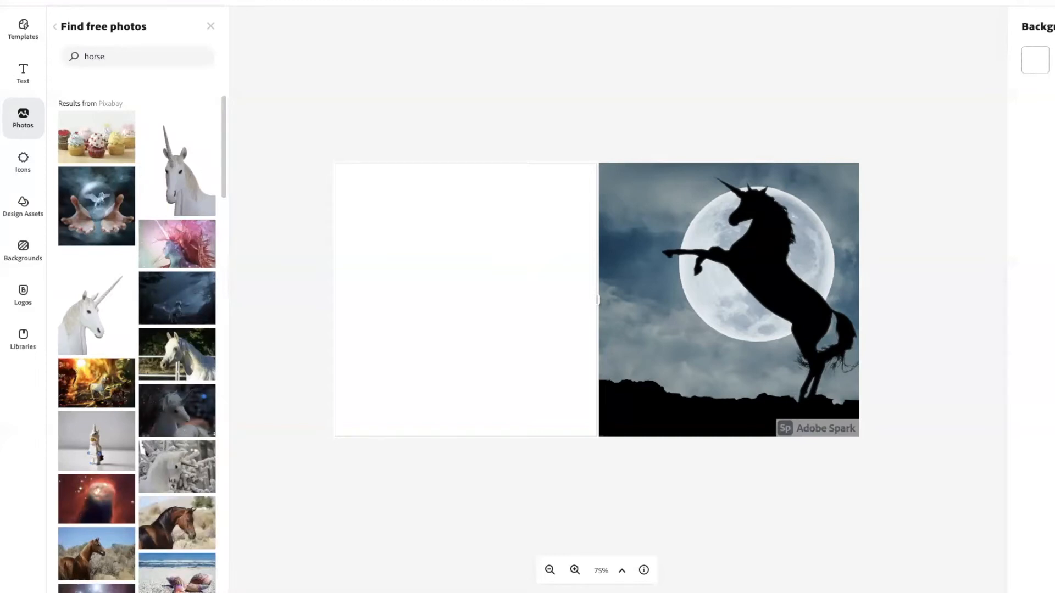
{"action": "key", "text": "Return"}
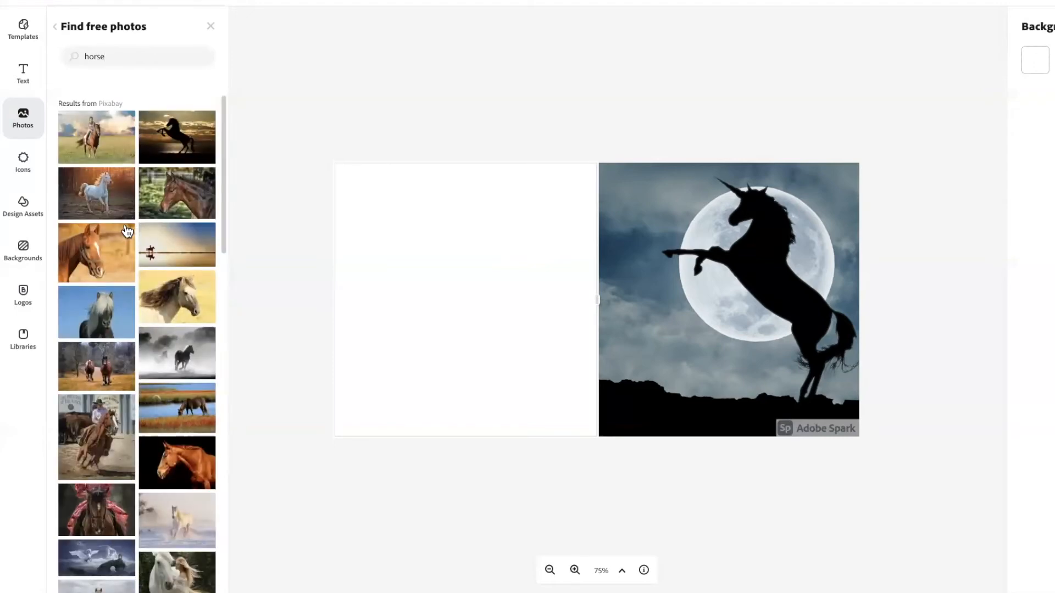
Step: Fill the white half with the photo of a white-faced horse on a black background
{"action": "scroll", "coordinate": [127, 231], "scroll_direction": "down", "scroll_amount": 5}
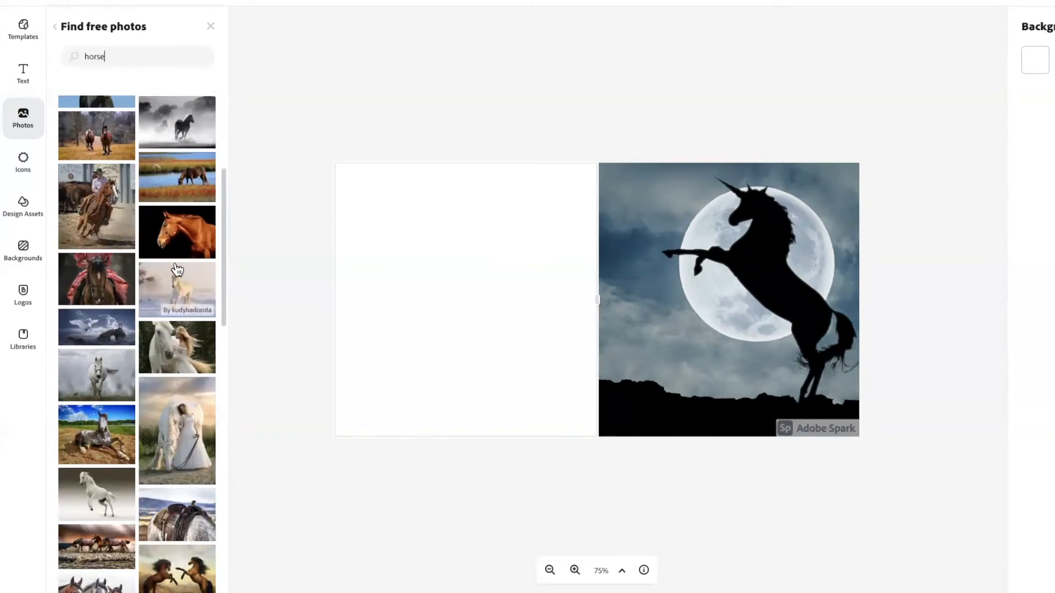
{"action": "scroll", "coordinate": [174, 270], "scroll_direction": "down", "scroll_amount": 5}
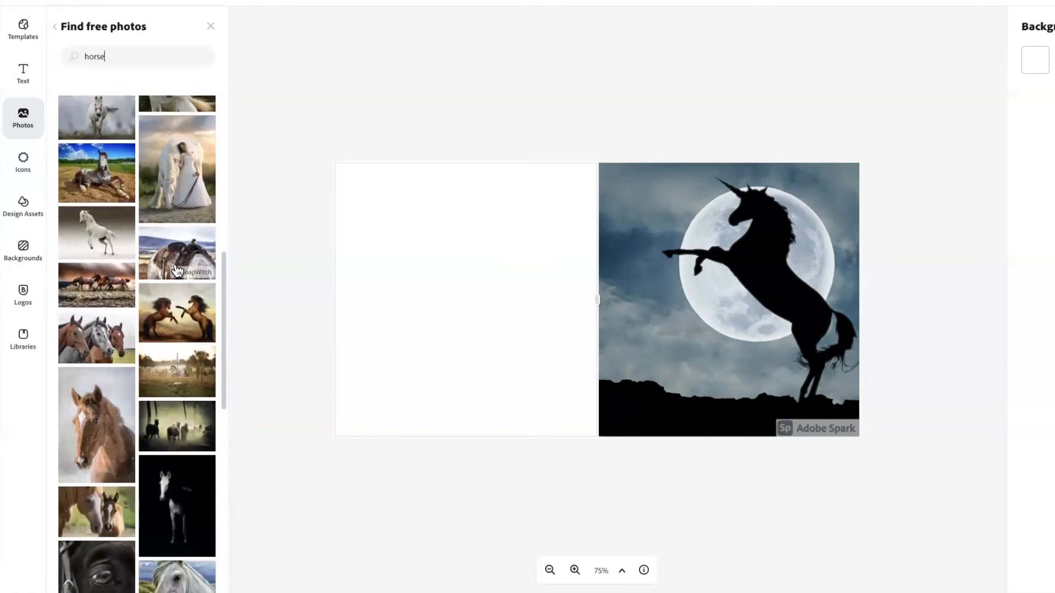
{"action": "scroll", "coordinate": [177, 269], "scroll_direction": "down", "scroll_amount": 10}
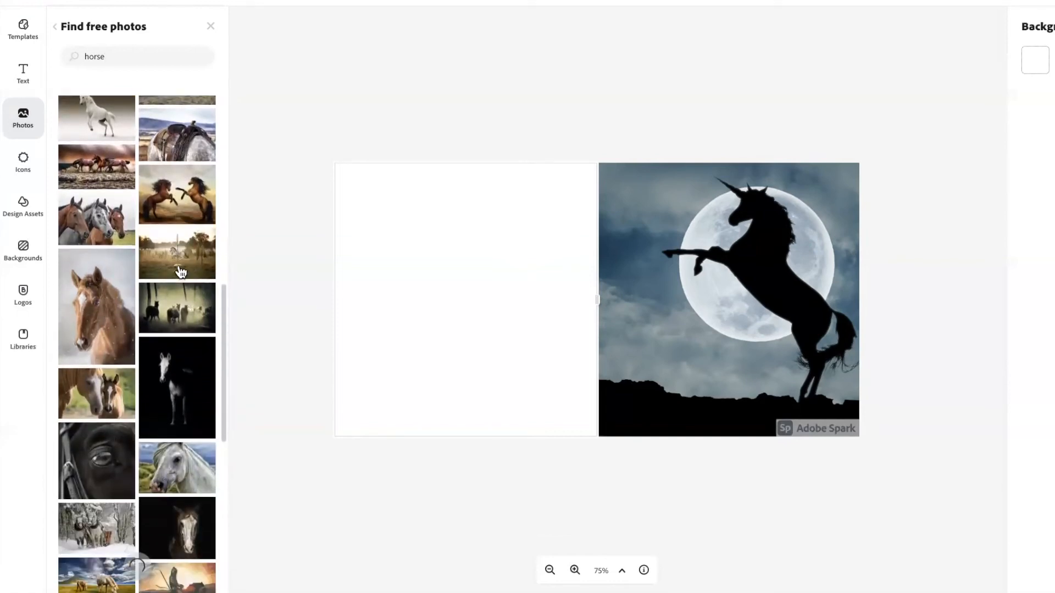
{"action": "scroll", "coordinate": [178, 269], "scroll_direction": "up", "scroll_amount": 3}
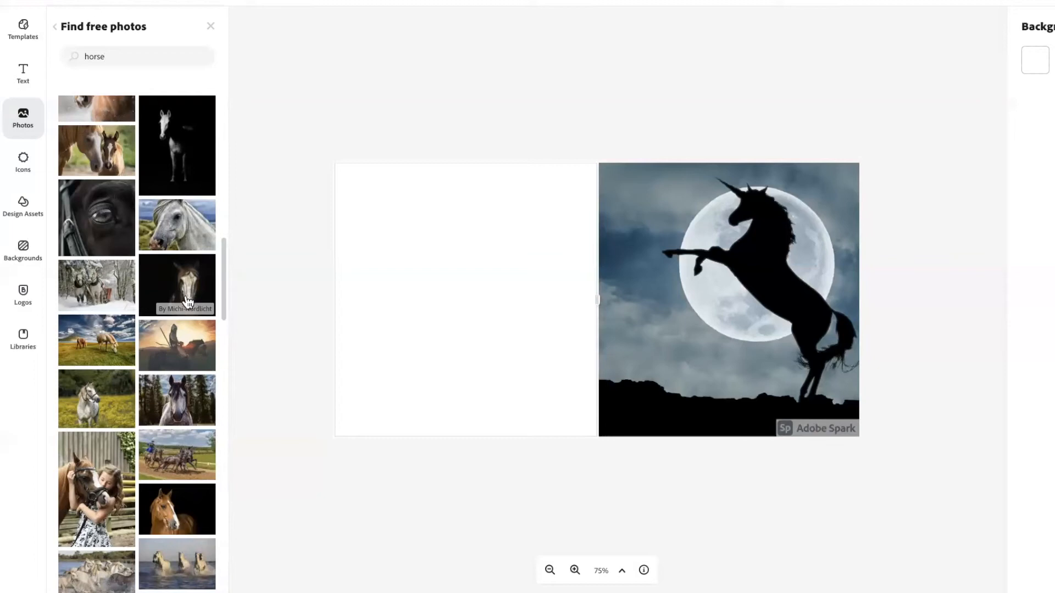
{"action": "left_click_drag", "start_coordinate": [491, 264], "coordinate": [418, 269]}
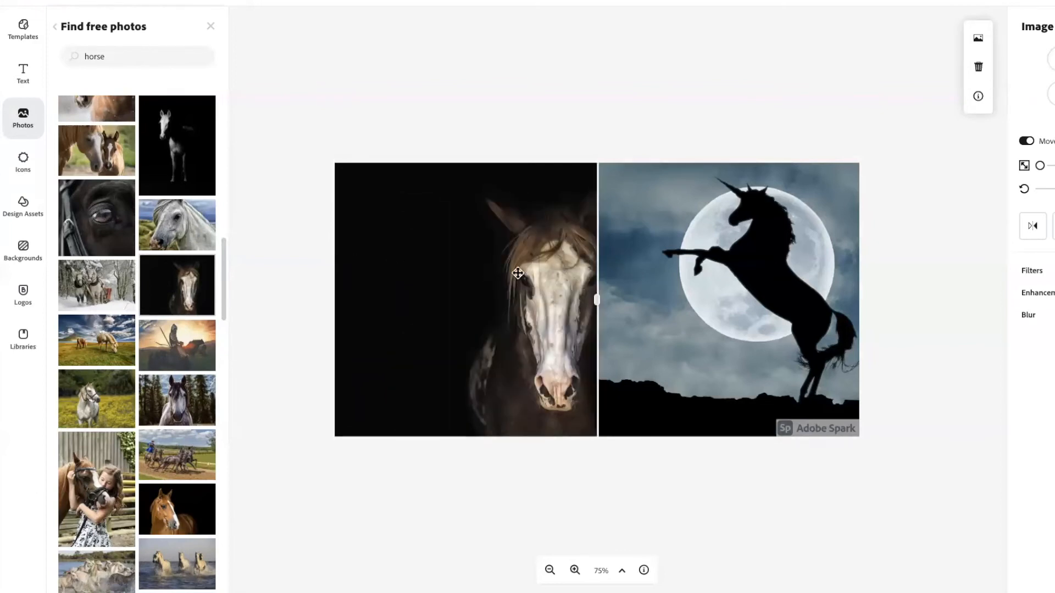
Step: Reposition the horse photo inside its half so the whole face shows, and flip it horizontally
{"action": "left_click_drag", "start_coordinate": [518, 273], "coordinate": [438, 266]}
{"action": "mouse_move", "coordinate": [550, 275]}
{"action": "left_mouse_down"}
{"action": "mouse_move", "coordinate": [405, 270]}
{"action": "mouse_move", "coordinate": [610, 273]}
{"action": "mouse_move", "coordinate": [472, 280]}
{"action": "mouse_move", "coordinate": [563, 274]}
{"action": "left_mouse_up"}
{"action": "left_click_drag", "start_coordinate": [462, 274], "coordinate": [582, 274]}
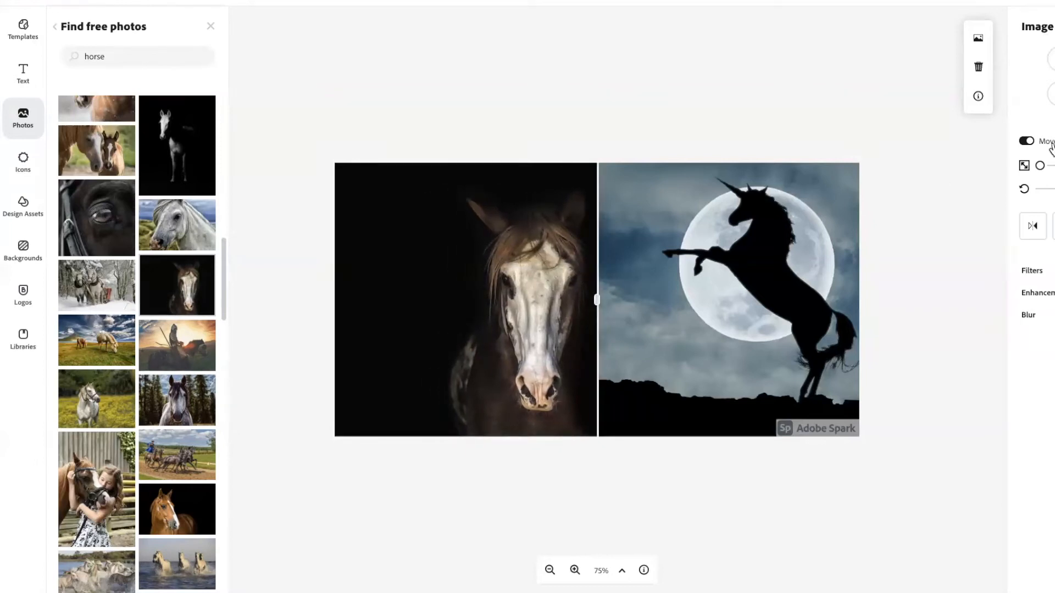
{"action": "left_click", "coordinate": [1036, 231]}
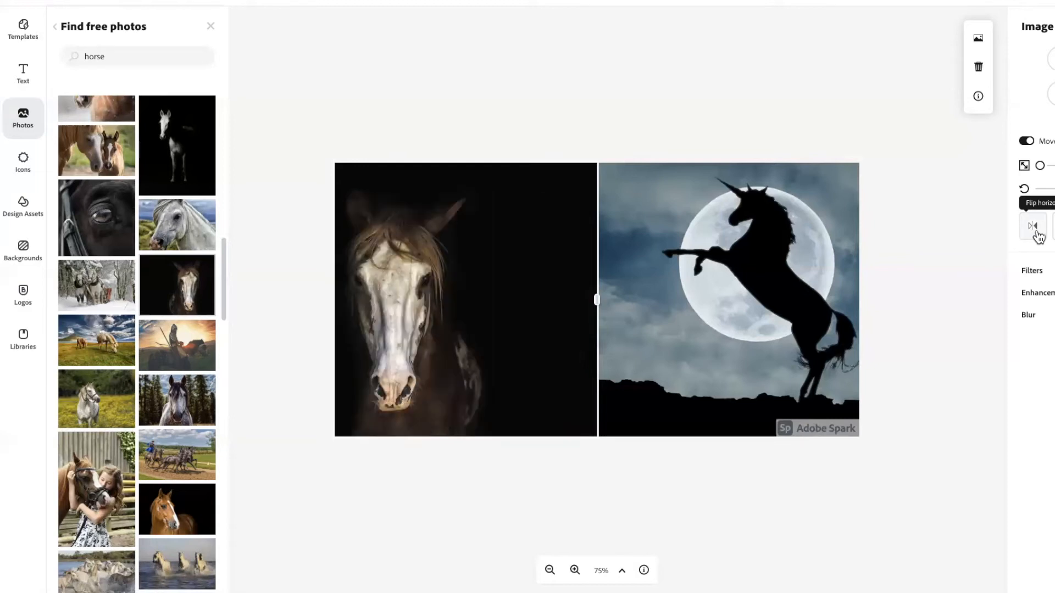
Step: Add the text "Horses say" and place it over the dark area beside the horse's face
{"action": "left_click", "coordinate": [608, 123]}
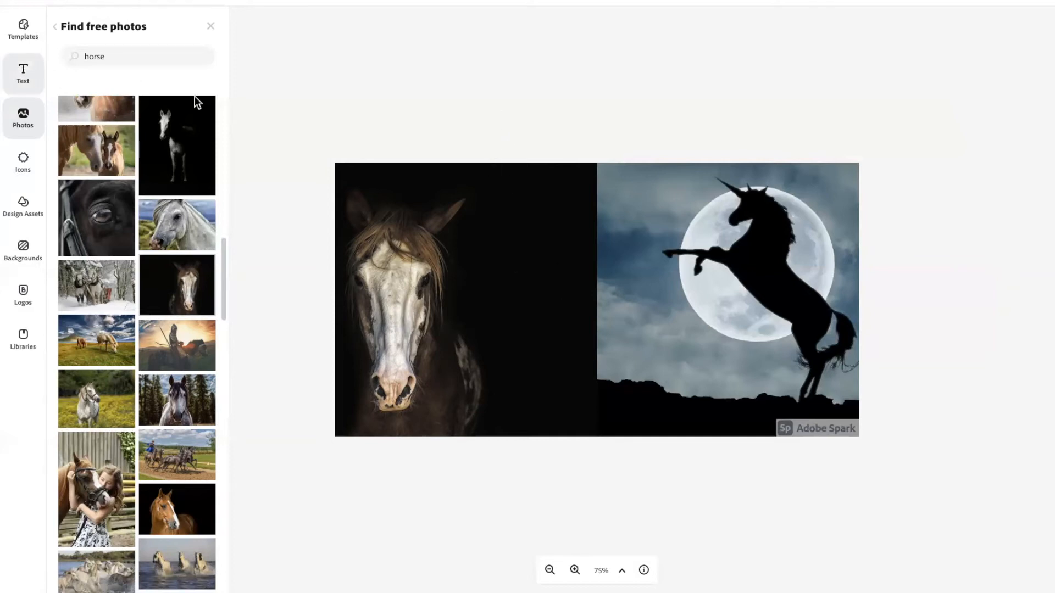
{"action": "left_click", "coordinate": [24, 72]}
{"action": "left_click", "coordinate": [144, 70]}
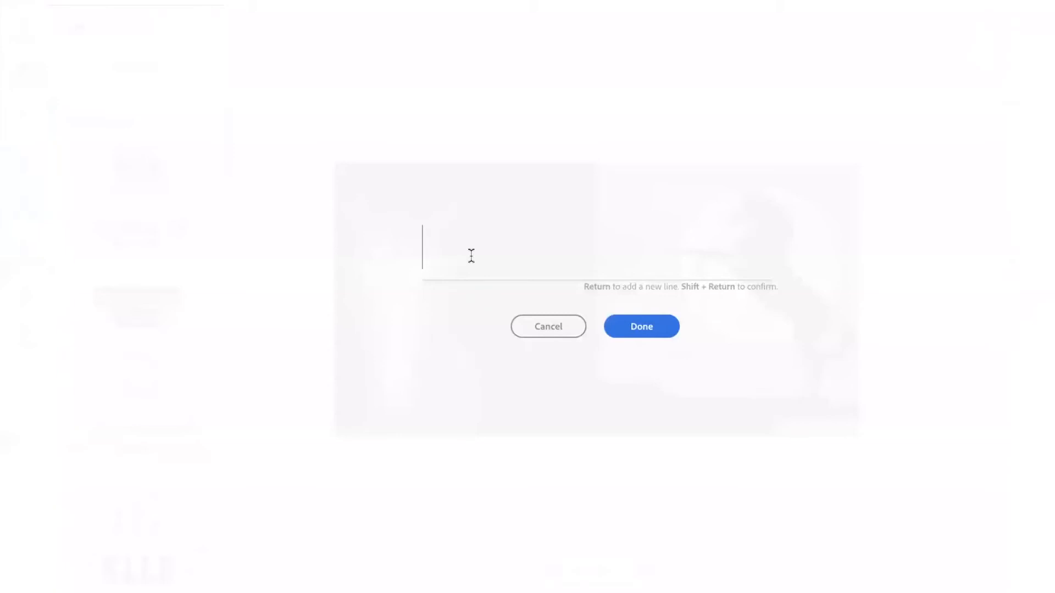
{"action": "type", "text": "Horses say"}
{"action": "left_click", "coordinate": [651, 332]}
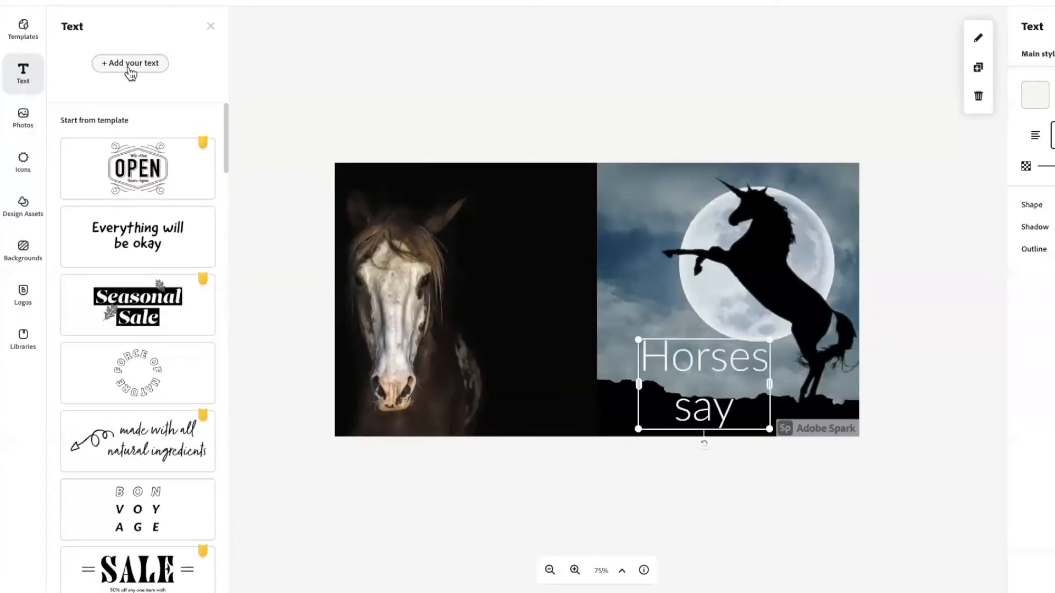
{"action": "left_click_drag", "start_coordinate": [706, 368], "coordinate": [508, 234]}
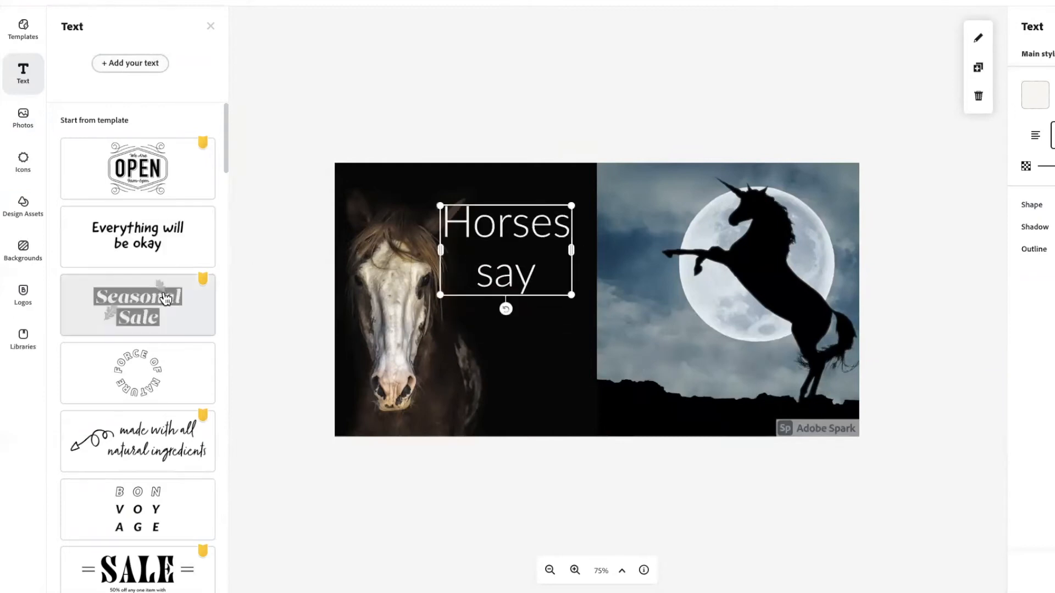
{"action": "scroll", "coordinate": [166, 299], "scroll_direction": "down", "scroll_amount": 5}
{"action": "scroll", "coordinate": [162, 294], "scroll_direction": "up", "scroll_amount": 5}
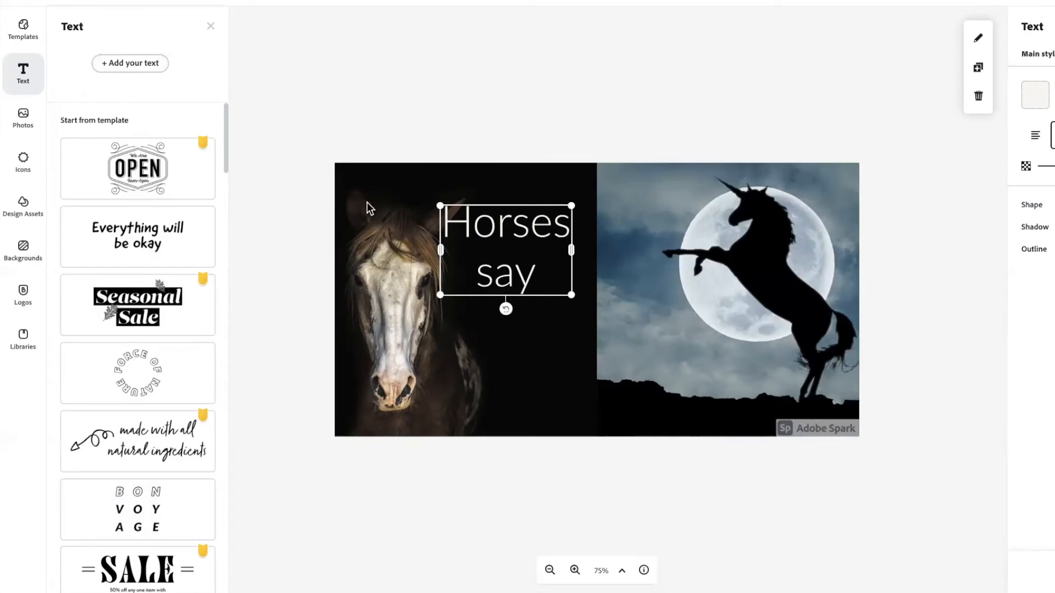
{"action": "mouse_move", "coordinate": [494, 227]}
{"action": "left_mouse_down"}
{"action": "mouse_move", "coordinate": [512, 226]}
{"action": "mouse_move", "coordinate": [486, 221]}
{"action": "left_mouse_up"}
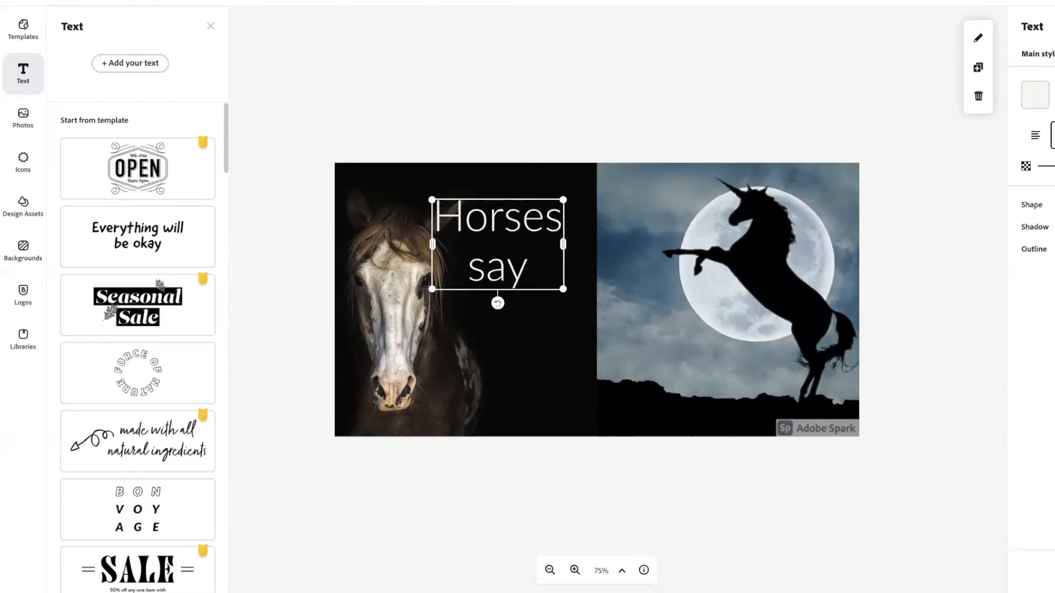
{"action": "left_click", "coordinate": [1053, 135]}
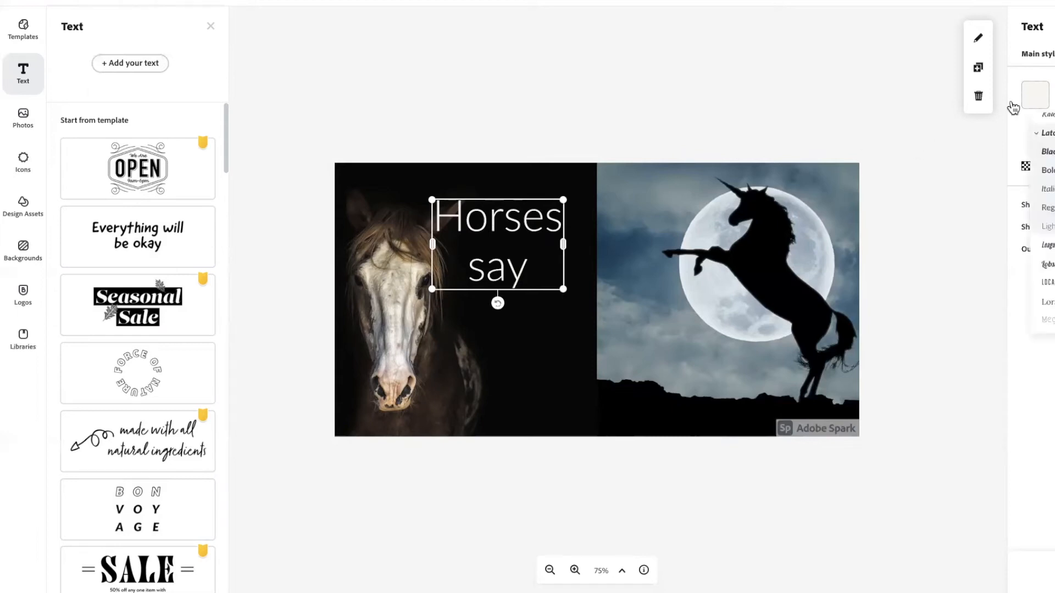
{"action": "left_click", "coordinate": [915, 132]}
{"action": "left_click", "coordinate": [515, 220]}
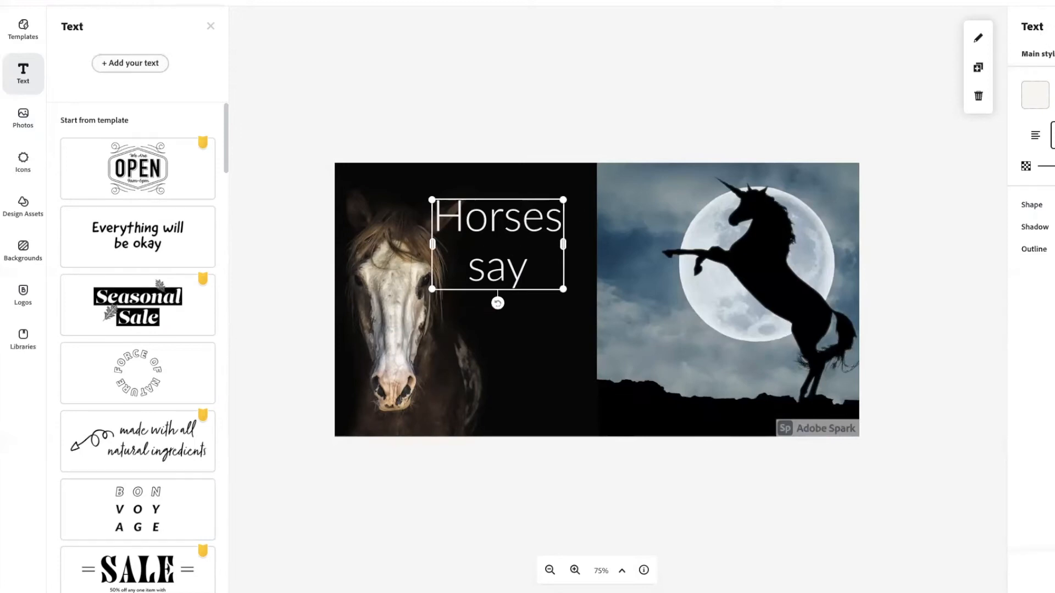
Step: Recolor the "Horses say" text in a dark teal
{"action": "left_click", "coordinate": [1035, 95]}
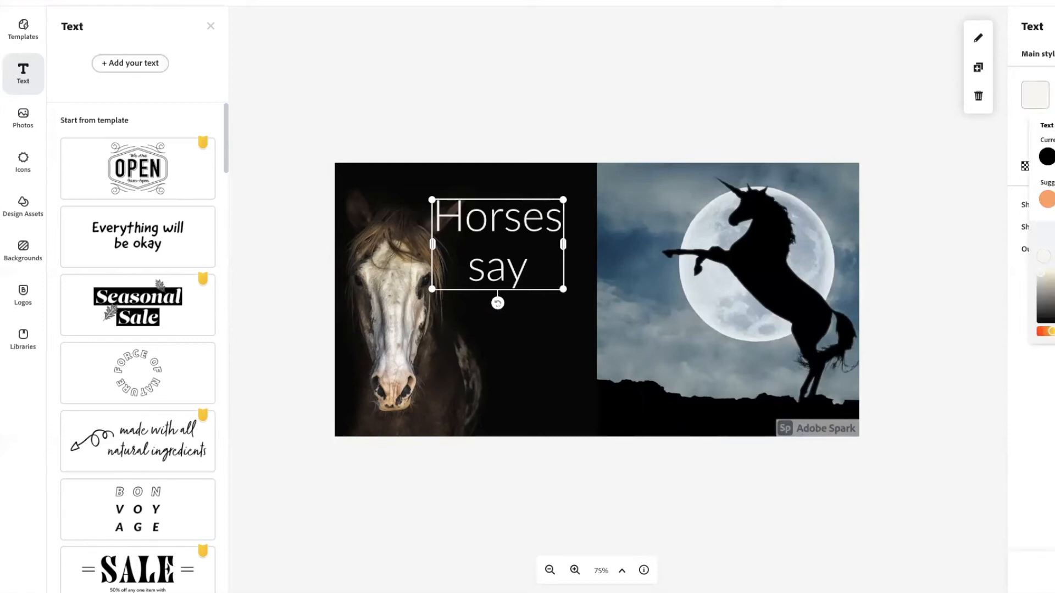
{"action": "left_click", "coordinate": [1054, 199]}
{"action": "mouse_move", "coordinate": [1054, 307]}
{"action": "left_mouse_down"}
{"action": "mouse_move", "coordinate": [1054, 282]}
{"action": "mouse_move", "coordinate": [1054, 297]}
{"action": "left_mouse_up"}
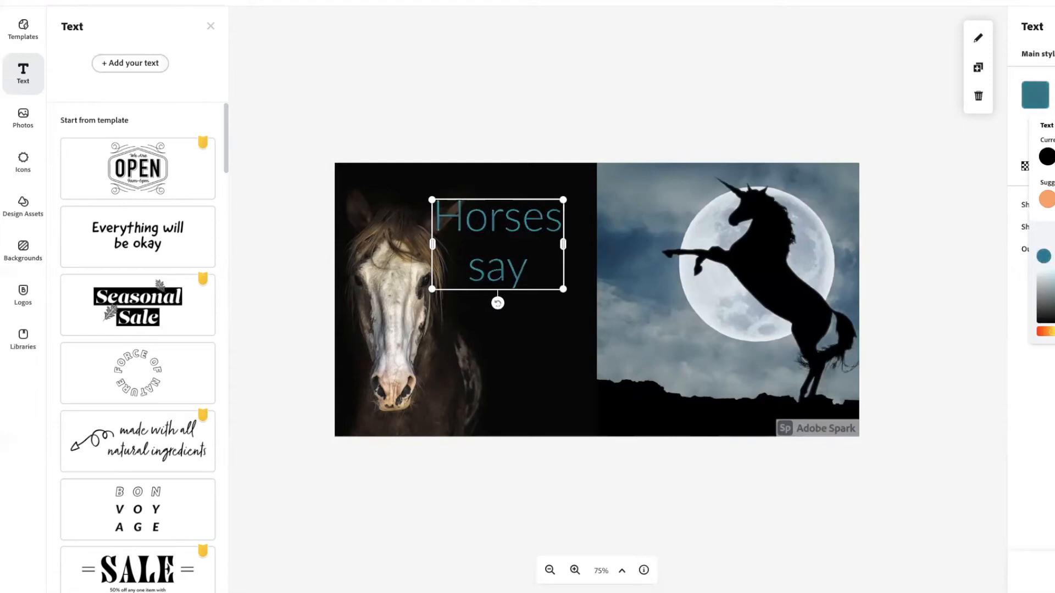
{"action": "key", "text": "Escape"}
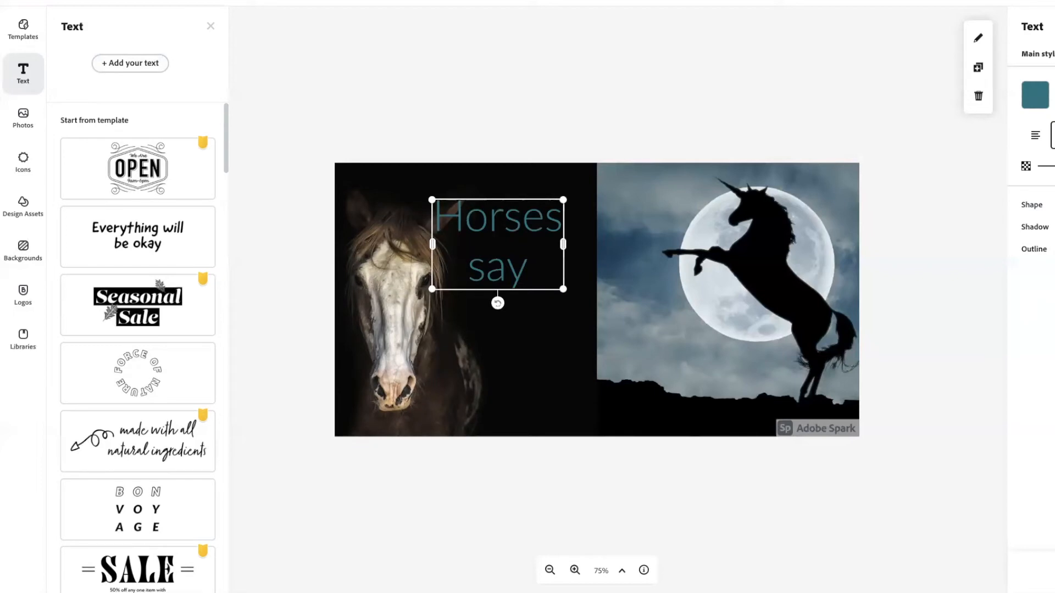
{"action": "left_click", "coordinate": [1053, 95]}
{"action": "scroll", "coordinate": [1050, 203], "scroll_direction": "down", "scroll_amount": 1}
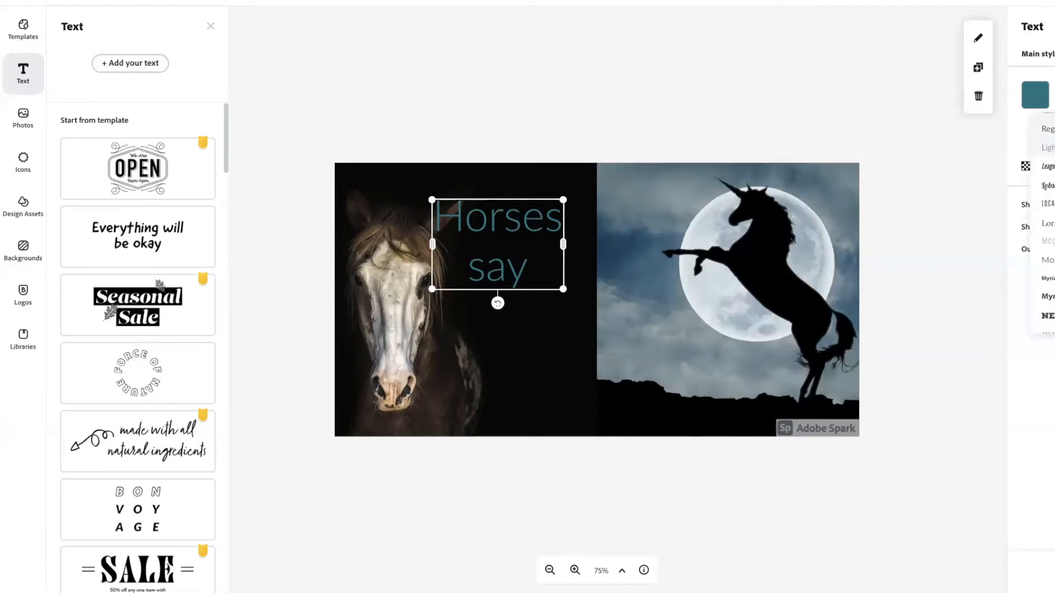
{"action": "scroll", "coordinate": [1046, 220], "scroll_direction": "down", "scroll_amount": 4}
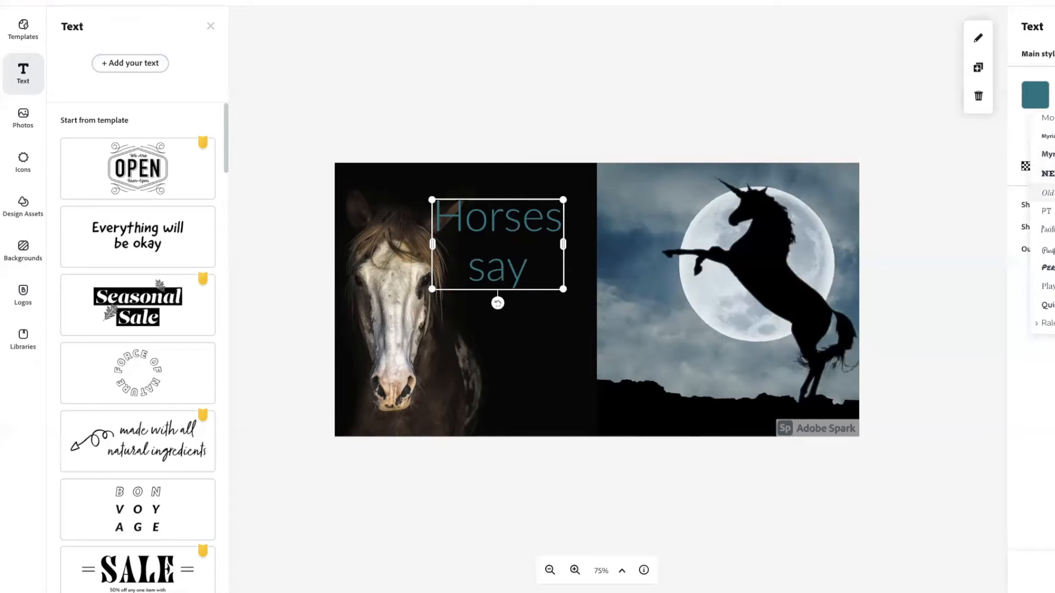
{"action": "scroll", "coordinate": [1044, 219], "scroll_direction": "down", "scroll_amount": 3}
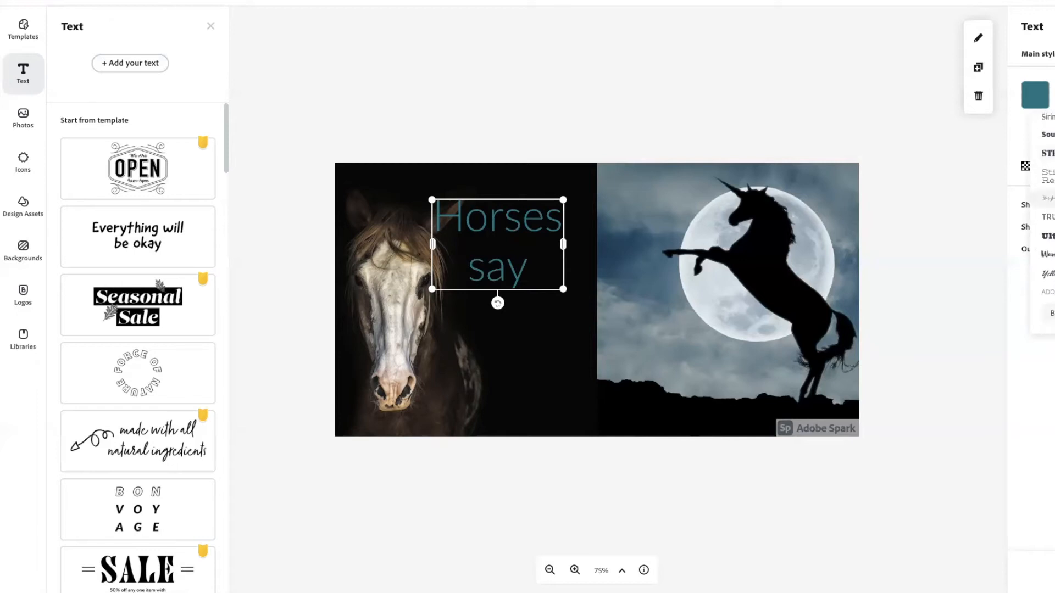
{"action": "scroll", "coordinate": [1047, 220], "scroll_direction": "up", "scroll_amount": 5}
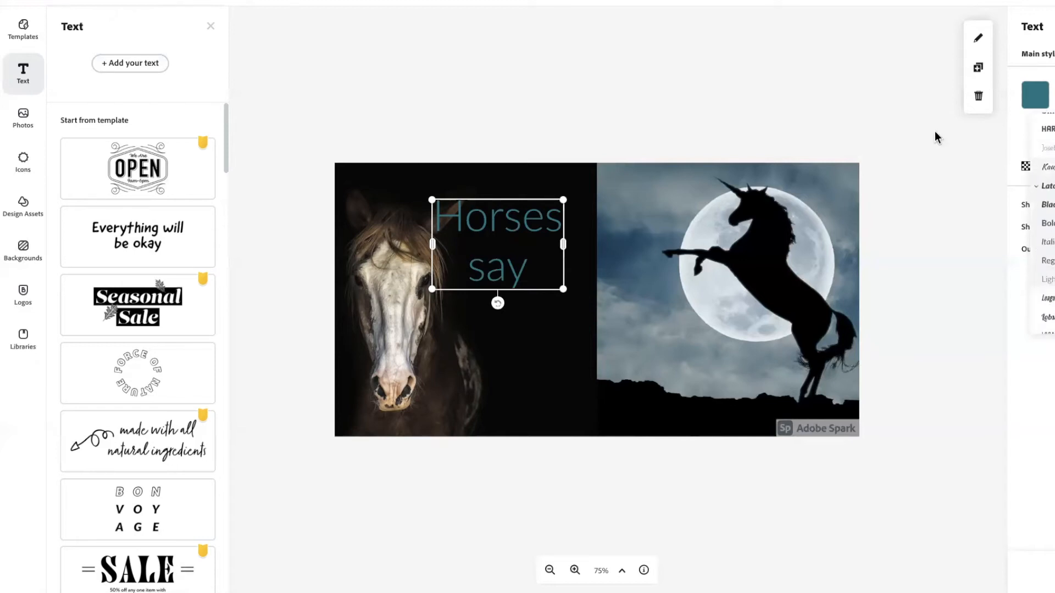
Step: Set the color of the "Horses say" text to white
{"action": "left_click", "coordinate": [1036, 95]}
{"action": "left_click", "coordinate": [1047, 242]}
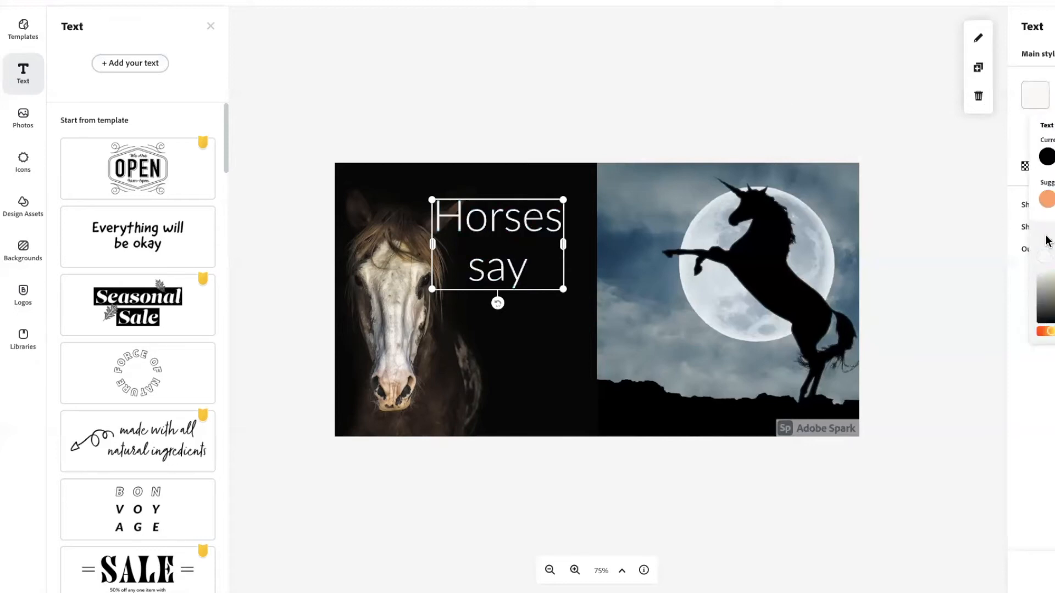
{"action": "left_click", "coordinate": [855, 120]}
Step: Extend the horse caption to read "Horses say..." and nudge it slightly upward
{"action": "double_click", "coordinate": [498, 215]}
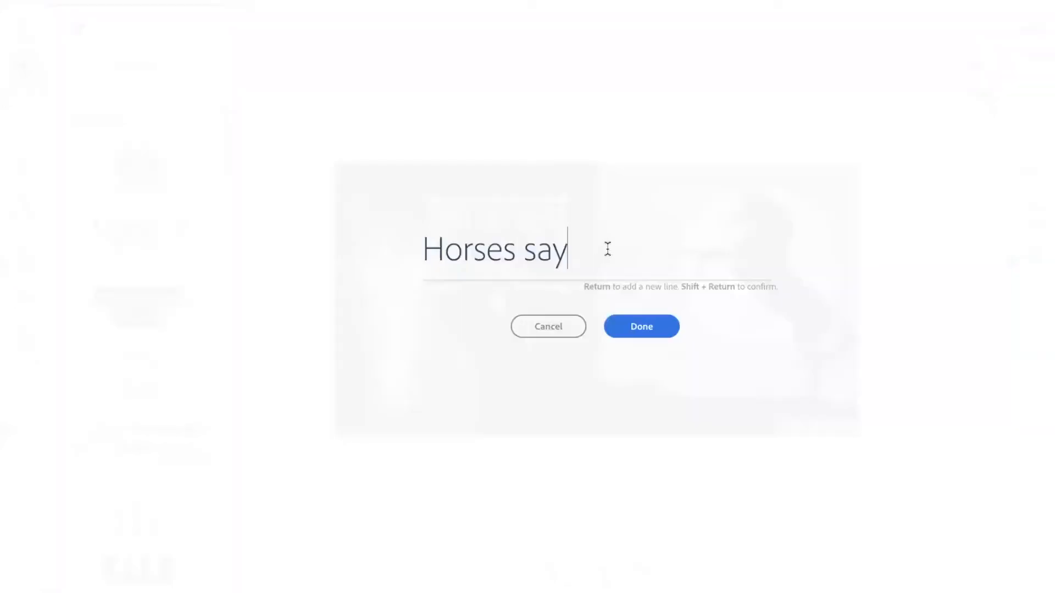
{"action": "type", "text": "..."}
{"action": "left_click", "coordinate": [660, 320]}
{"action": "left_click", "coordinate": [680, 133]}
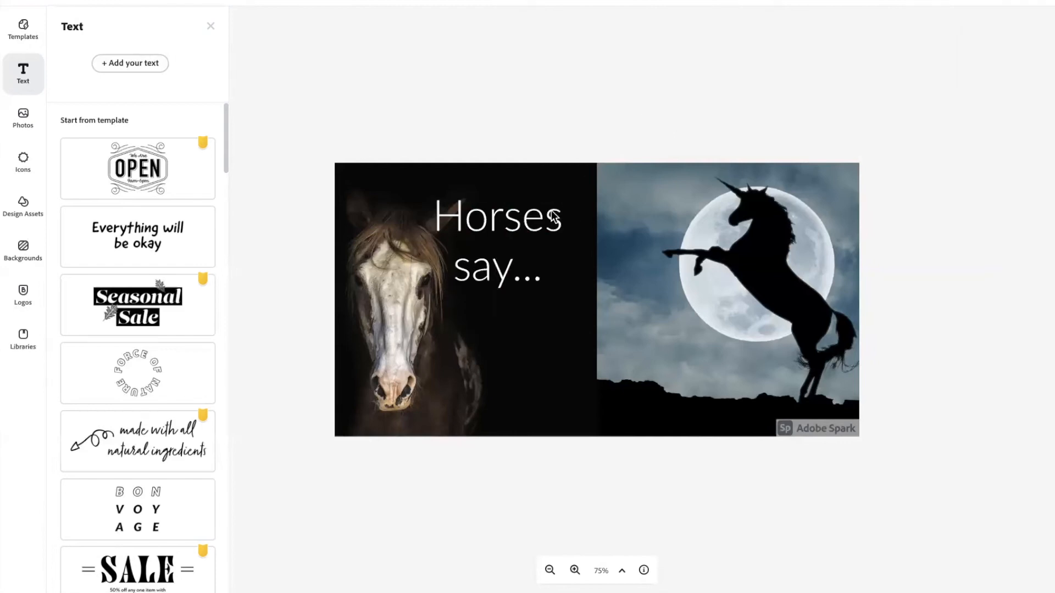
{"action": "left_click", "coordinate": [546, 211]}
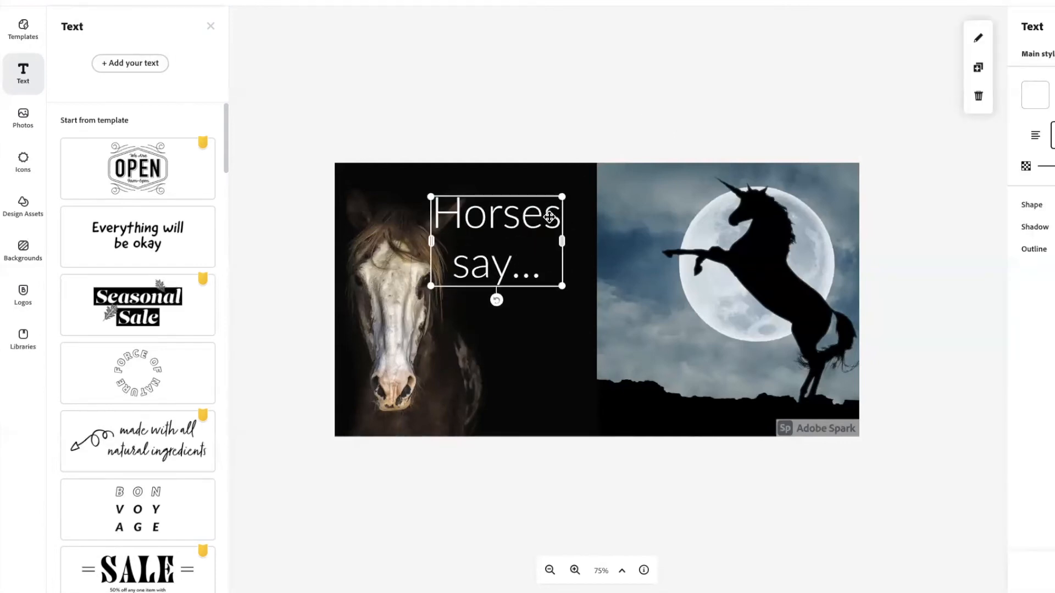
Step: Add a separate text reading "Neigh" and place it below "Horses say..." on the horse photo
{"action": "left_click", "coordinate": [149, 63]}
{"action": "type", "text": "Nay"}
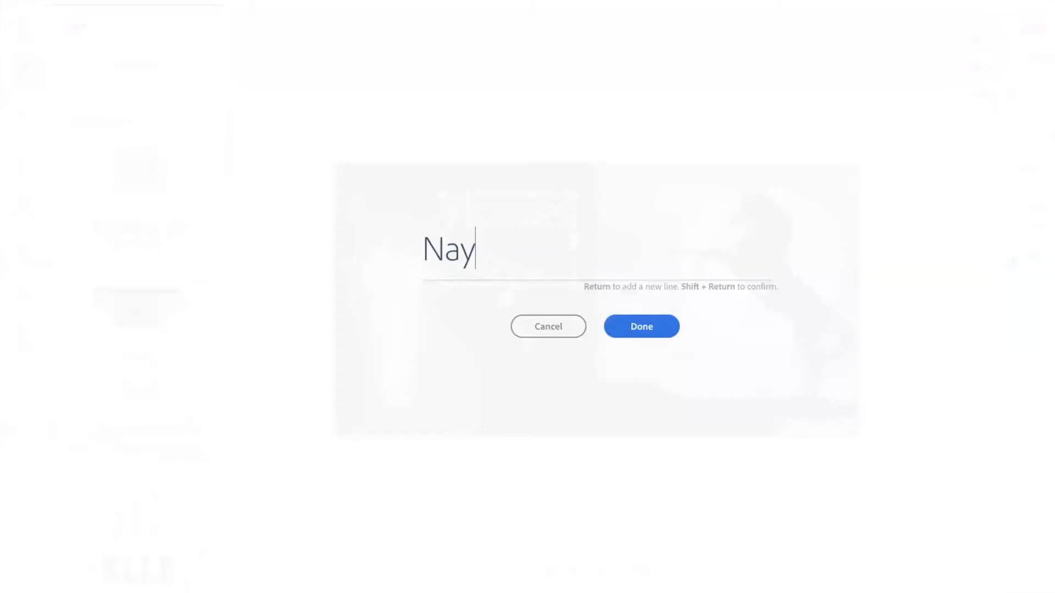
{"action": "key", "text": "BackSpace"}
{"action": "key", "text": "BackSpace"}
{"action": "key", "text": "BackSpace"}
{"action": "type", "text": "Neigh"}
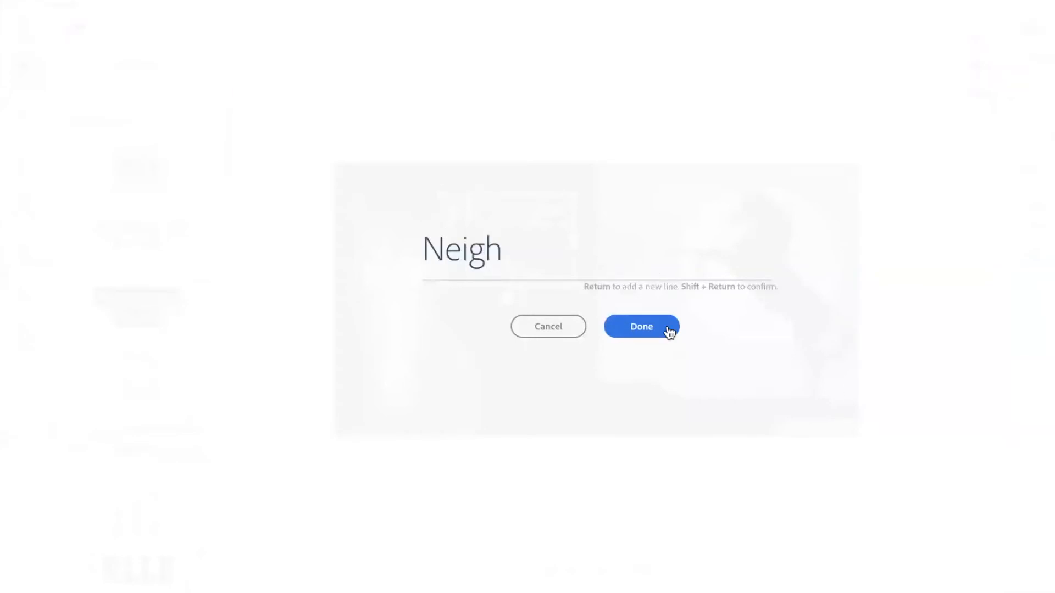
{"action": "left_click", "coordinate": [670, 332]}
{"action": "left_click_drag", "start_coordinate": [688, 371], "coordinate": [476, 350]}
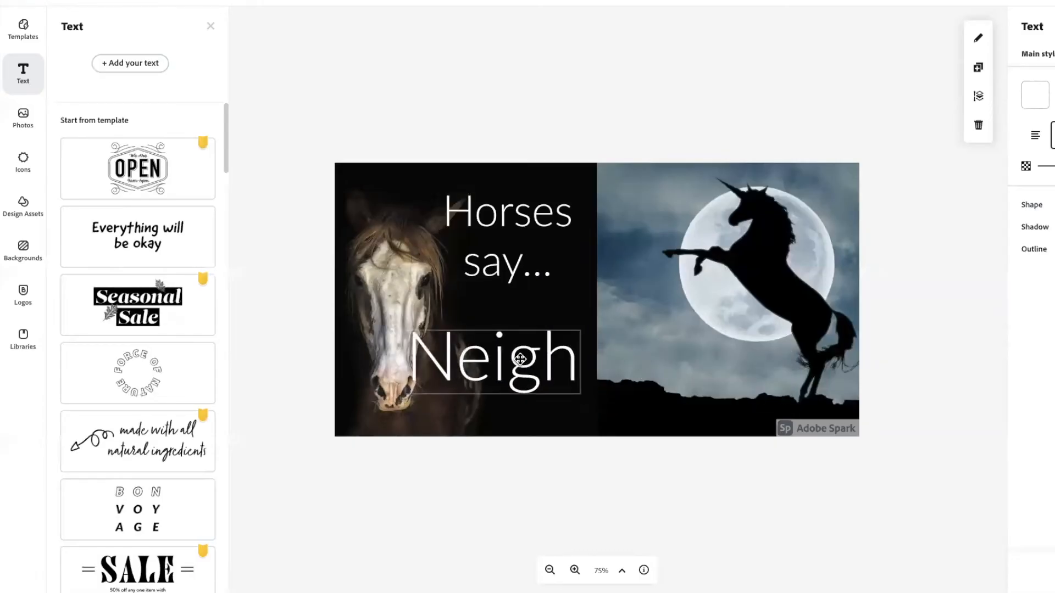
Step: Nudge the "Neigh" text slightly up and closer to the divider between the two photos
{"action": "left_click", "coordinate": [565, 143]}
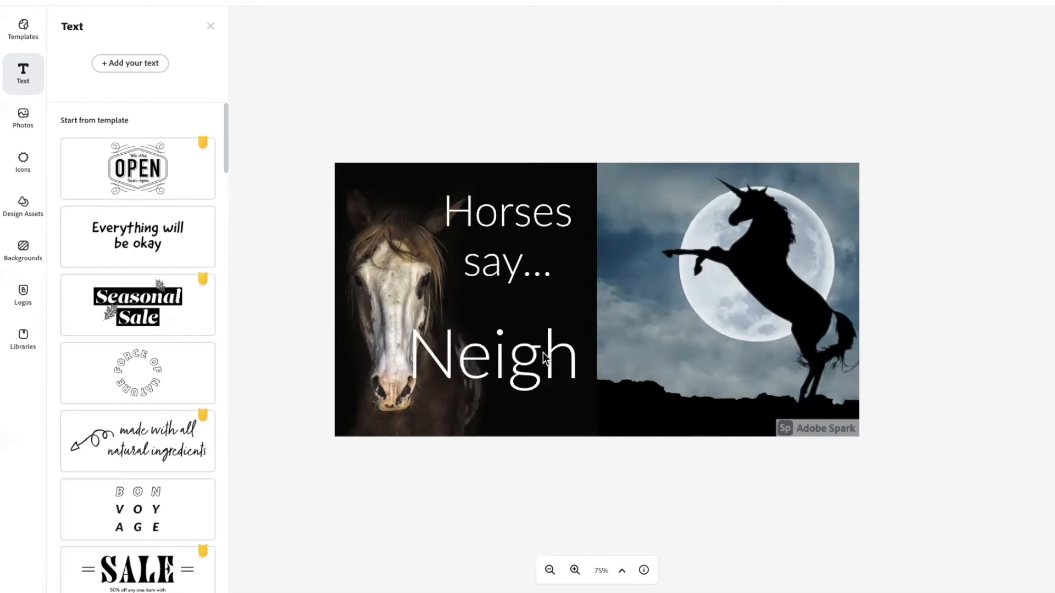
{"action": "left_click", "coordinate": [519, 365]}
{"action": "left_click", "coordinate": [597, 137]}
{"action": "left_click", "coordinate": [533, 356]}
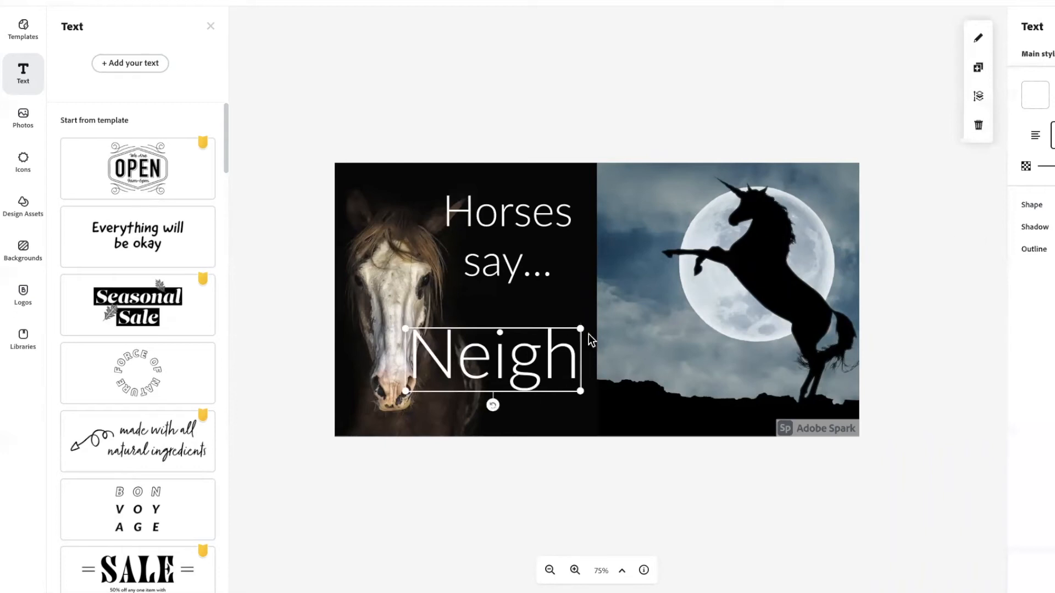
{"action": "left_click_drag", "start_coordinate": [533, 369], "coordinate": [531, 347]}
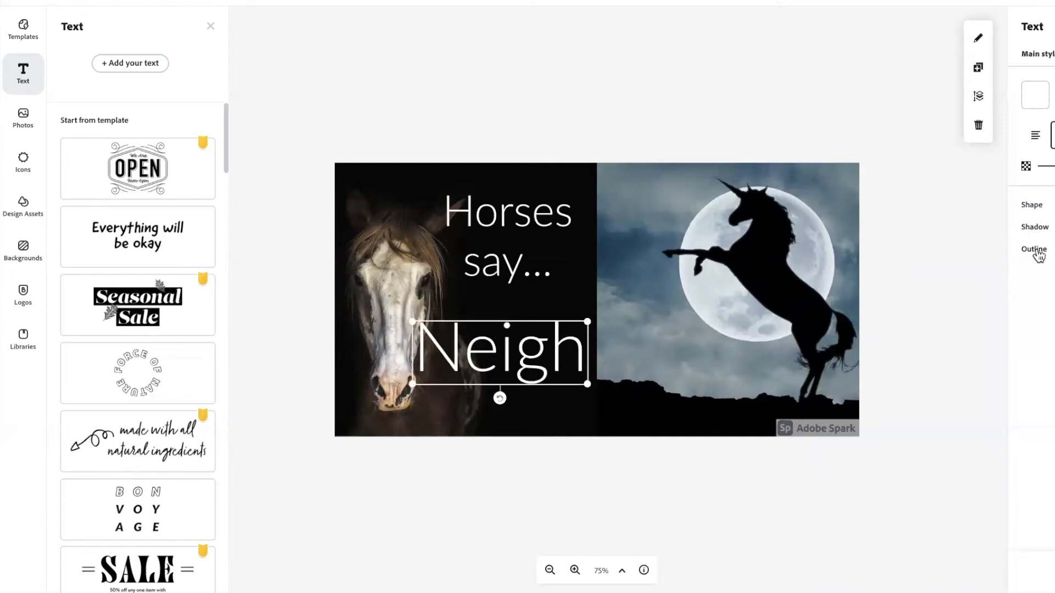
Step: Add a rectangular background shape behind the "Neigh" text and color it dark brown
{"action": "left_click", "coordinate": [1053, 207]}
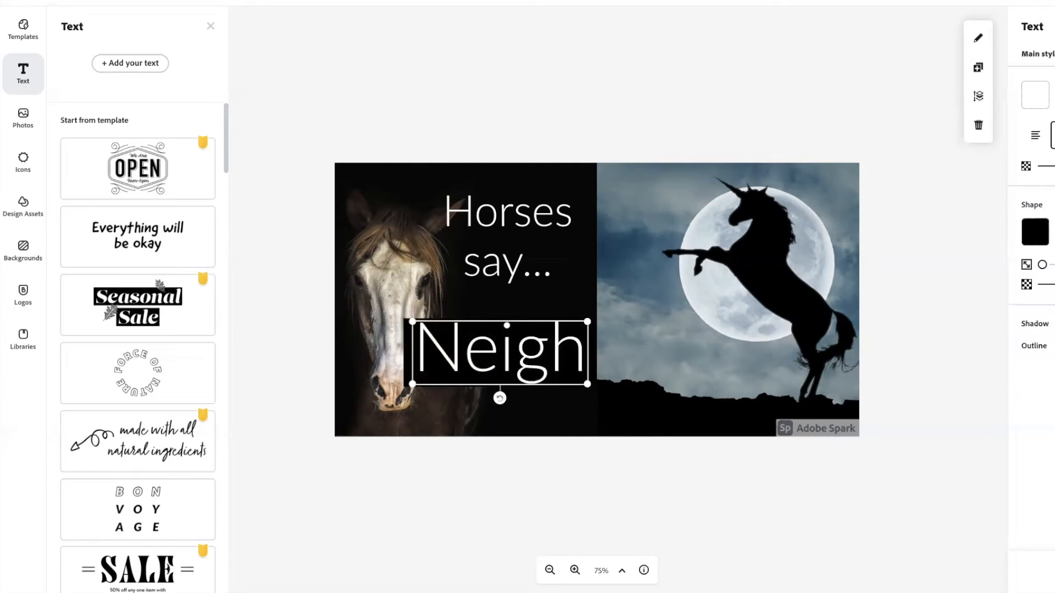
{"action": "left_click", "coordinate": [1035, 232]}
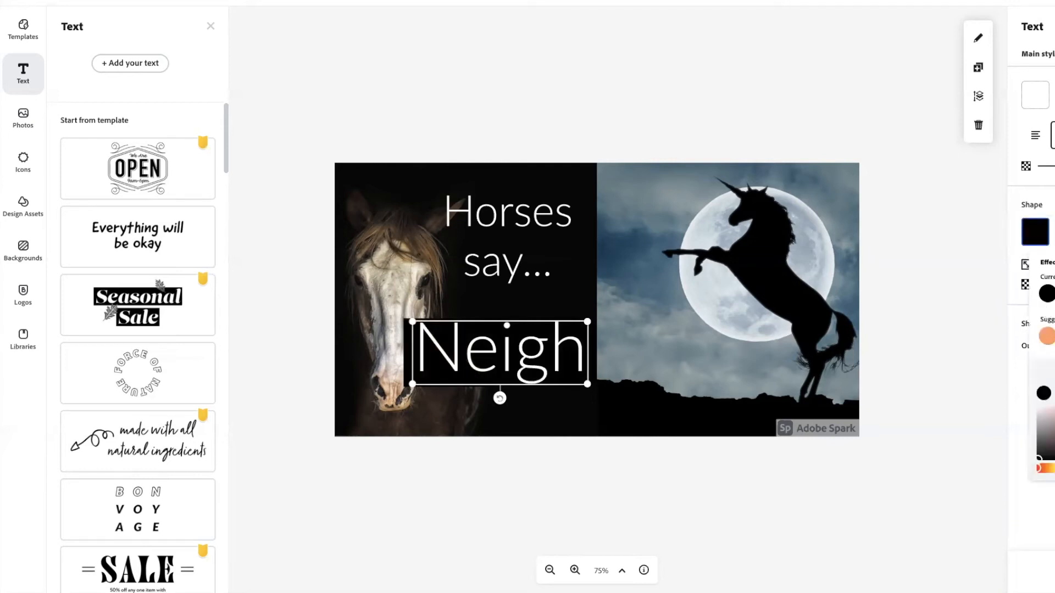
{"action": "left_click", "coordinate": [1053, 440]}
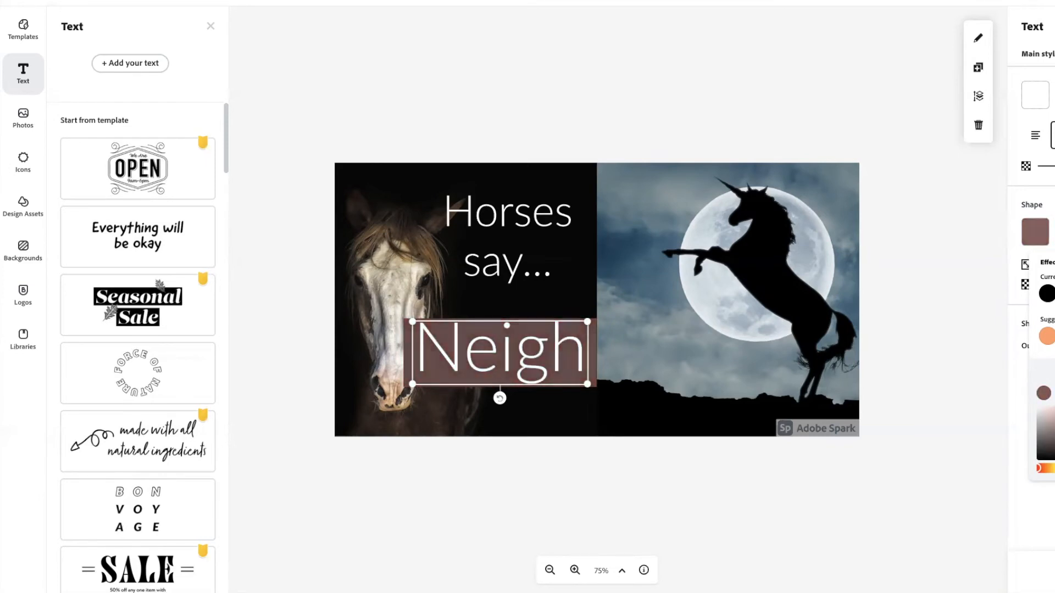
{"action": "left_click_drag", "start_coordinate": [1054, 450], "coordinate": [1054, 437]}
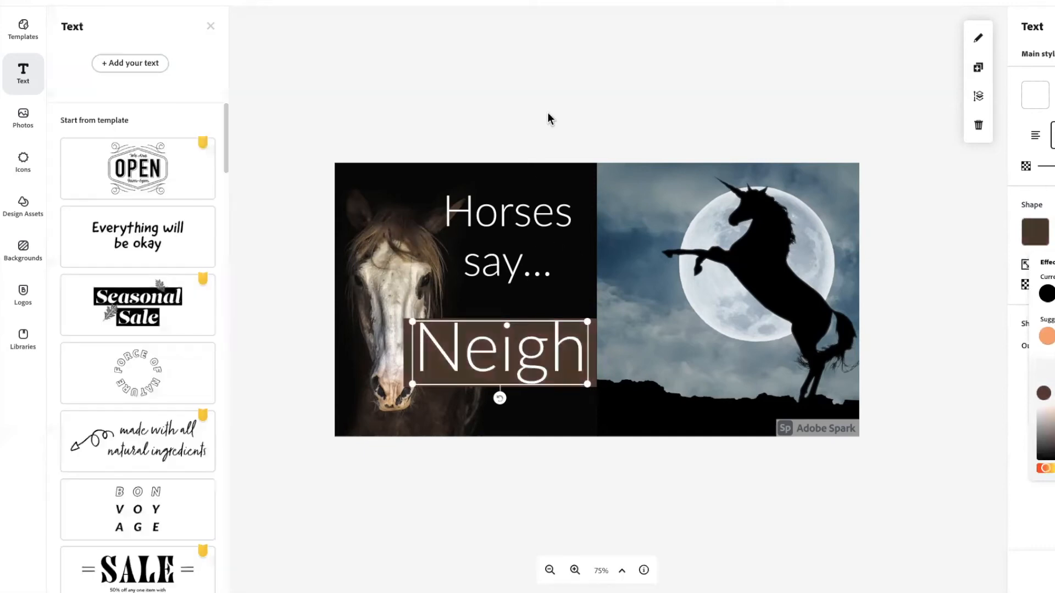
{"action": "left_click", "coordinate": [553, 138]}
Step: Shift the "Neigh" label slightly away from the divider so its brown shape no longer touches the unicorn photo
{"action": "left_click", "coordinate": [530, 345]}
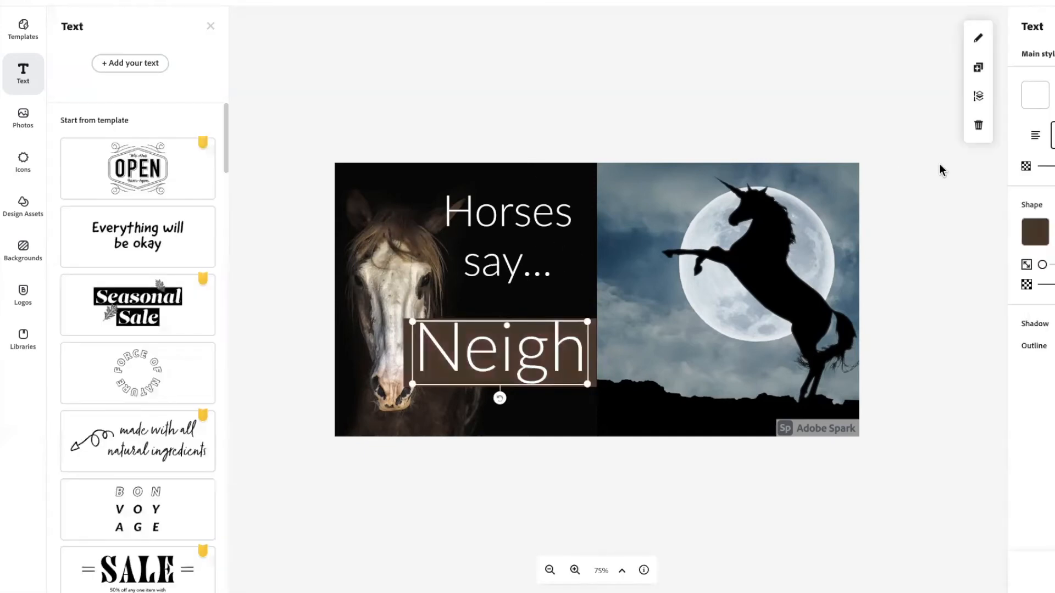
{"action": "left_click", "coordinate": [581, 142]}
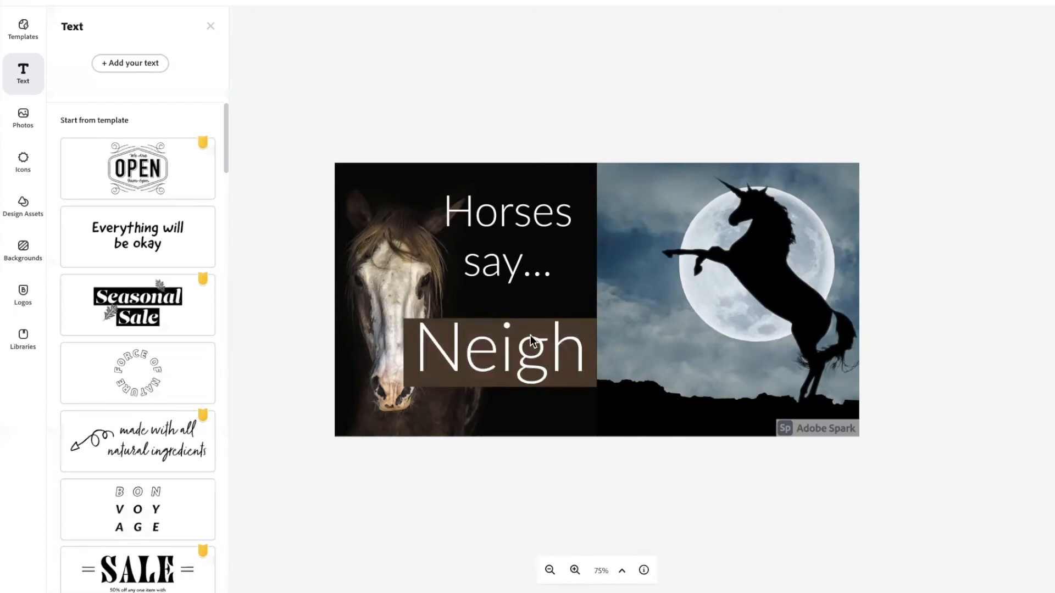
{"action": "left_click", "coordinate": [541, 352]}
{"action": "left_click_drag", "start_coordinate": [541, 352], "coordinate": [534, 352]}
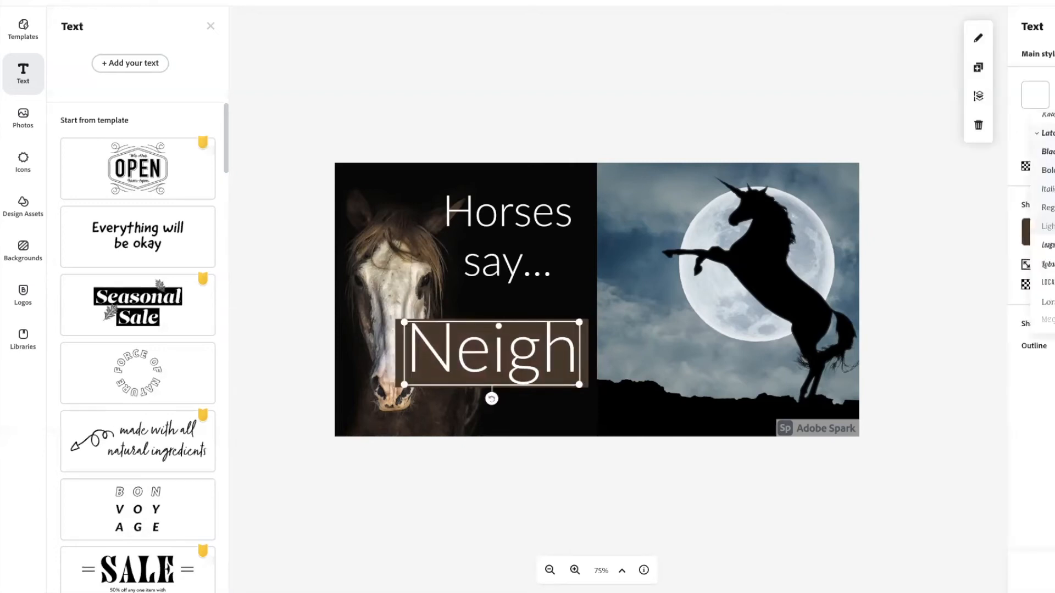
Step: Change the "Neigh" text's font to Futura and scale the label down so it clears the horse's face
{"action": "scroll", "coordinate": [1043, 232], "scroll_direction": "up", "scroll_amount": 5}
{"action": "scroll", "coordinate": [1047, 220], "scroll_direction": "down", "scroll_amount": 4}
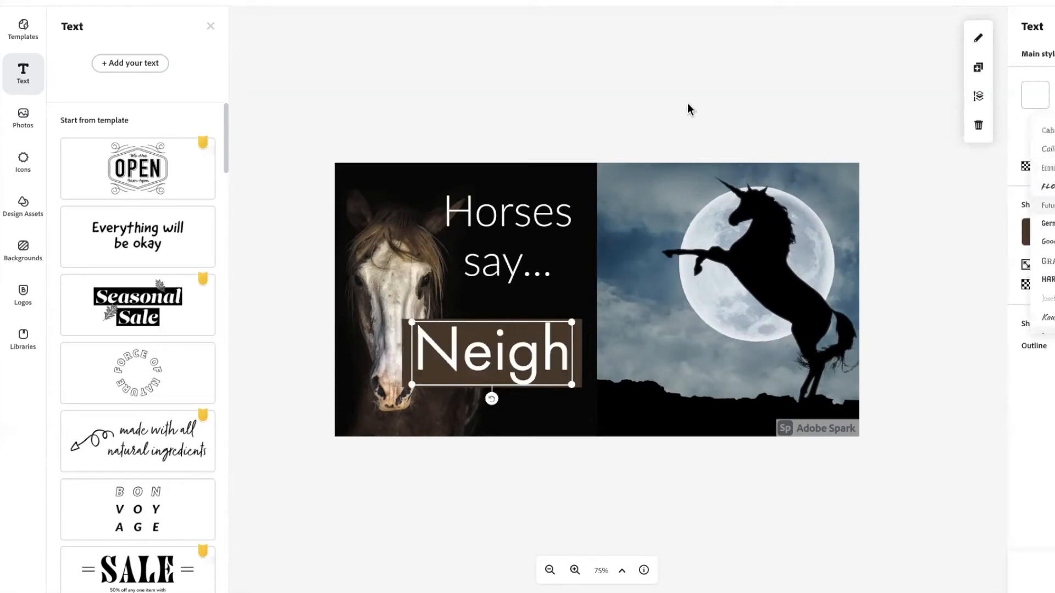
{"action": "left_click", "coordinate": [718, 110]}
{"action": "left_click", "coordinate": [447, 333]}
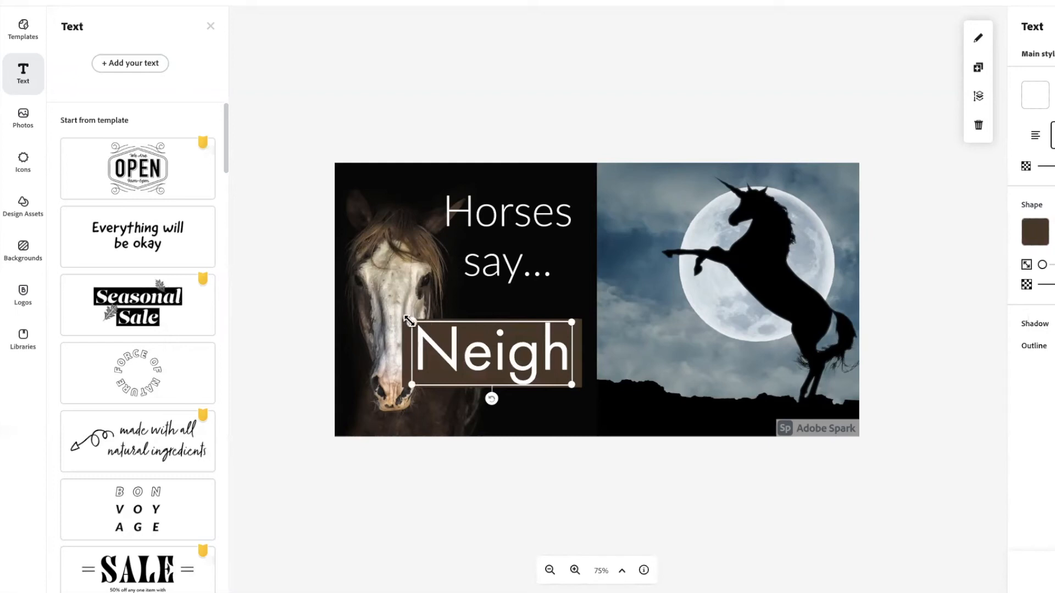
{"action": "left_click_drag", "start_coordinate": [409, 321], "coordinate": [452, 343]}
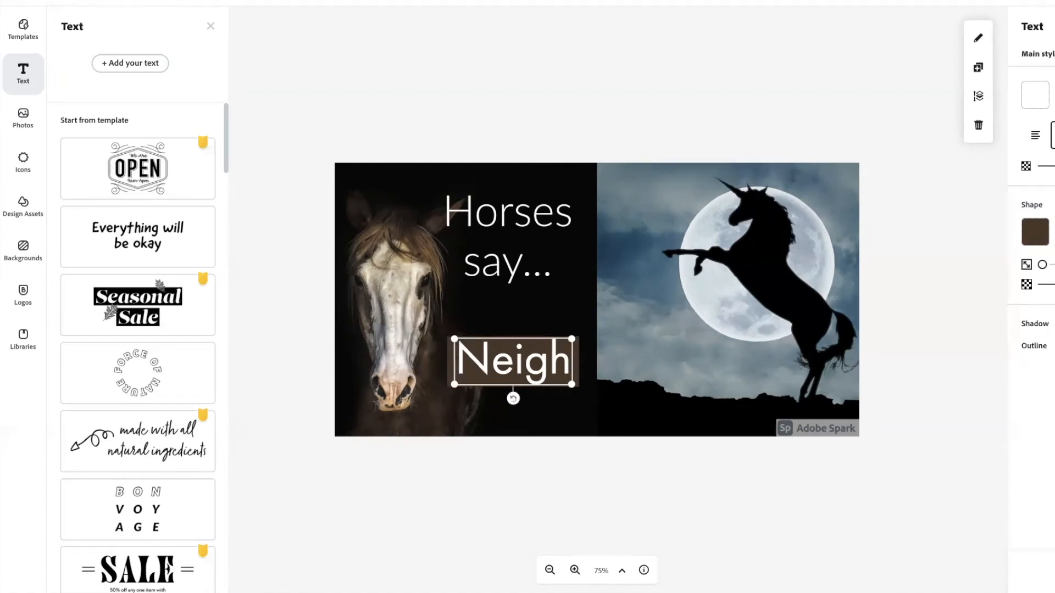
Step: Shrink the "Neigh" label slightly, shift it a little away from the divider, and set its text in all caps
{"action": "left_click_drag", "start_coordinate": [571, 384], "coordinate": [567, 383]}
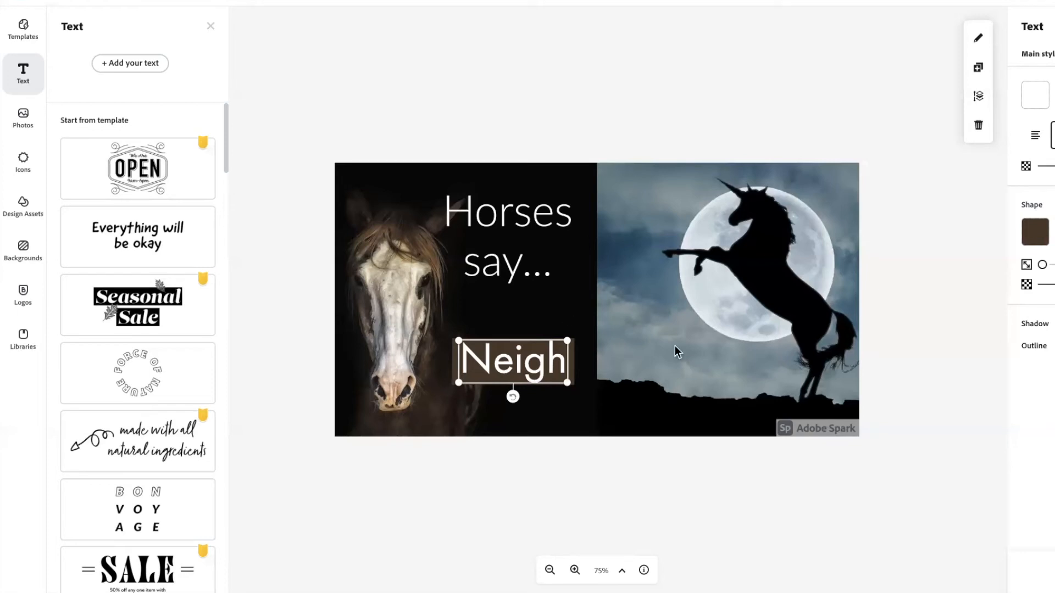
{"action": "left_click_drag", "start_coordinate": [512, 362], "coordinate": [506, 359]}
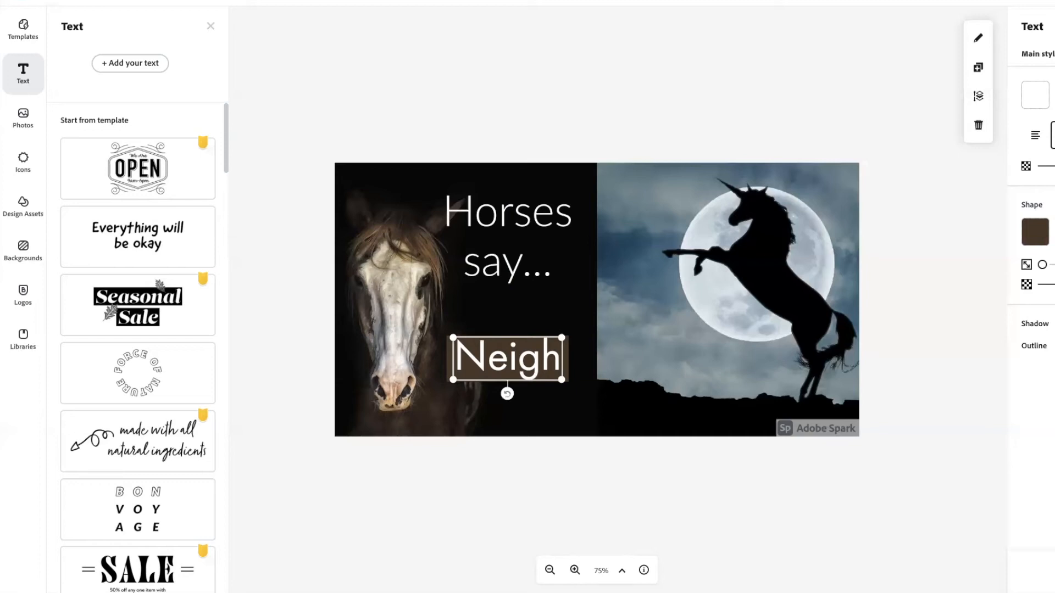
{"action": "left_click", "coordinate": [620, 120]}
{"action": "left_click", "coordinate": [576, 112]}
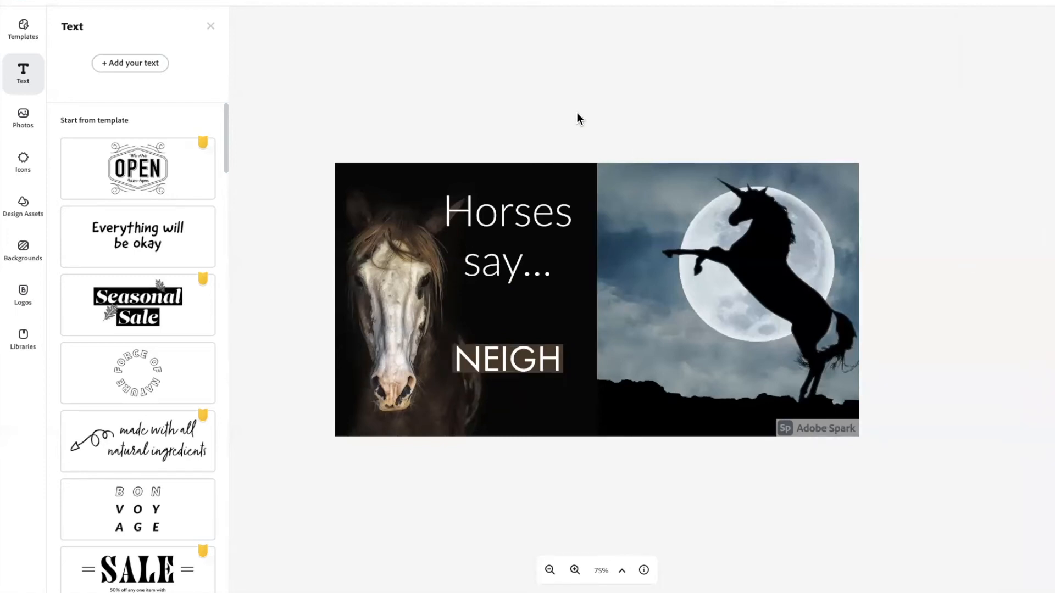
Step: Try the "Horses say..." caption in all caps and switch it back to mixed case
{"action": "left_click", "coordinate": [535, 222]}
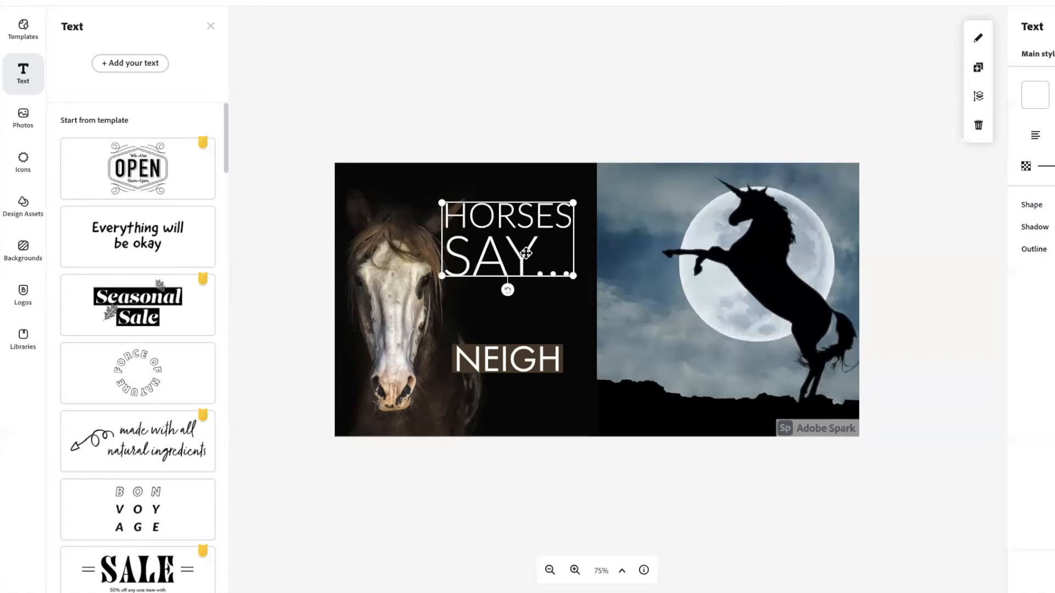
{"action": "left_click", "coordinate": [586, 143]}
{"action": "left_click", "coordinate": [527, 220]}
{"action": "left_click", "coordinate": [1052, 135]}
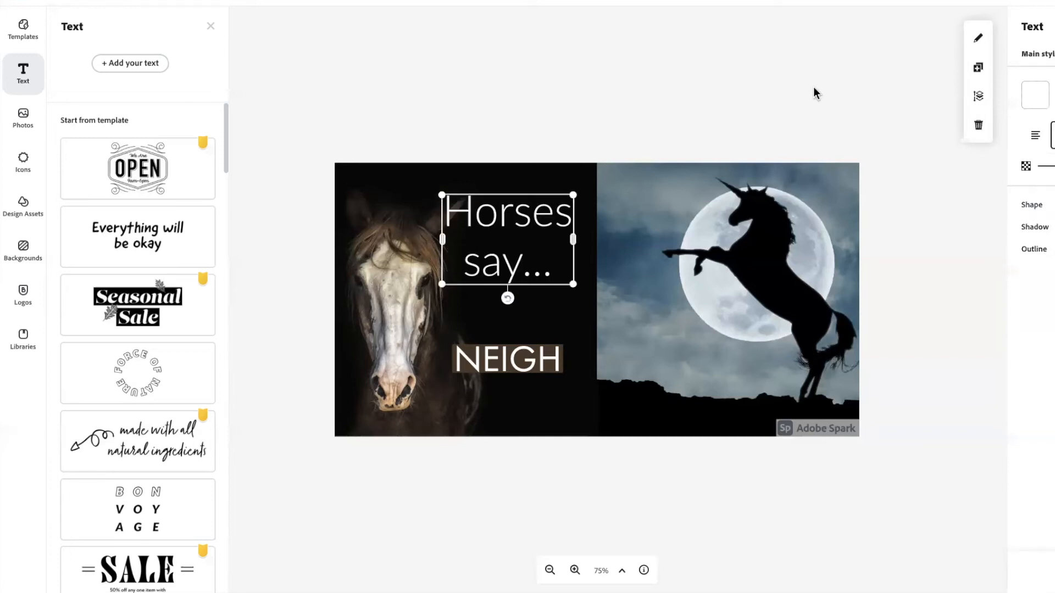
{"action": "left_click", "coordinate": [828, 96]}
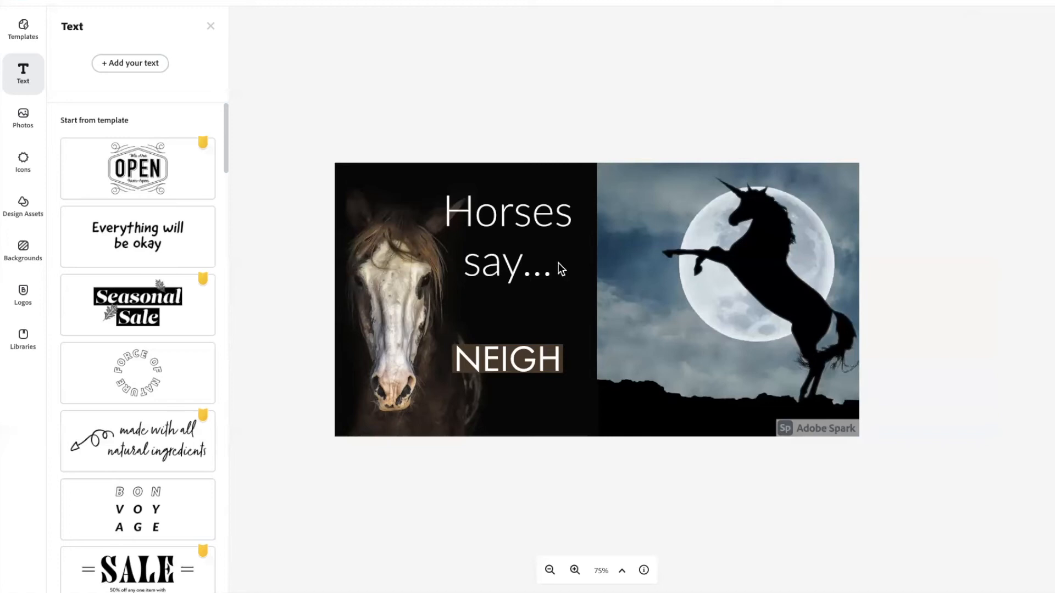
Step: Move the "Horses say..." caption down so it sits closer to the "NEIGH" label
{"action": "left_click", "coordinate": [524, 236]}
{"action": "left_click", "coordinate": [485, 138]}
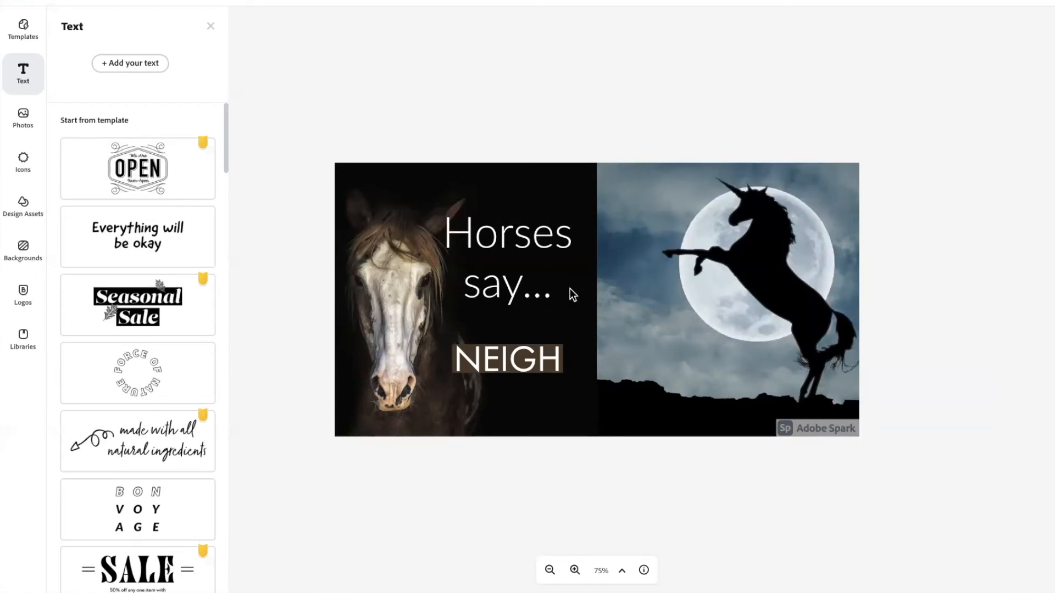
{"action": "left_click", "coordinate": [683, 278]}
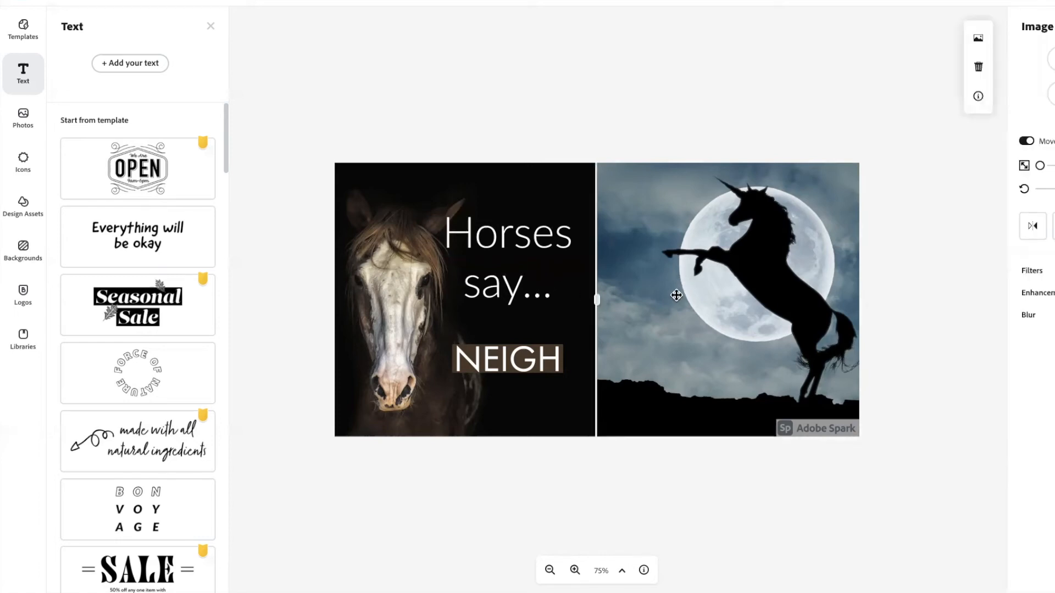
{"action": "left_click", "coordinate": [676, 137]}
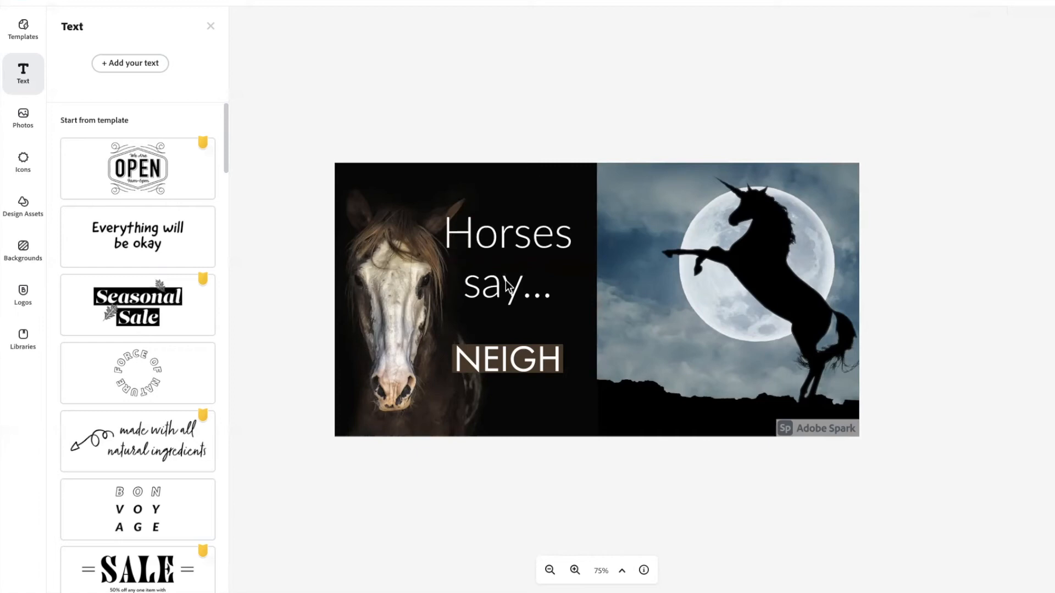
Step: Duplicate the "Horses say..." caption and place the copy over the lower part of the unicorn photo
{"action": "left_click", "coordinate": [524, 243]}
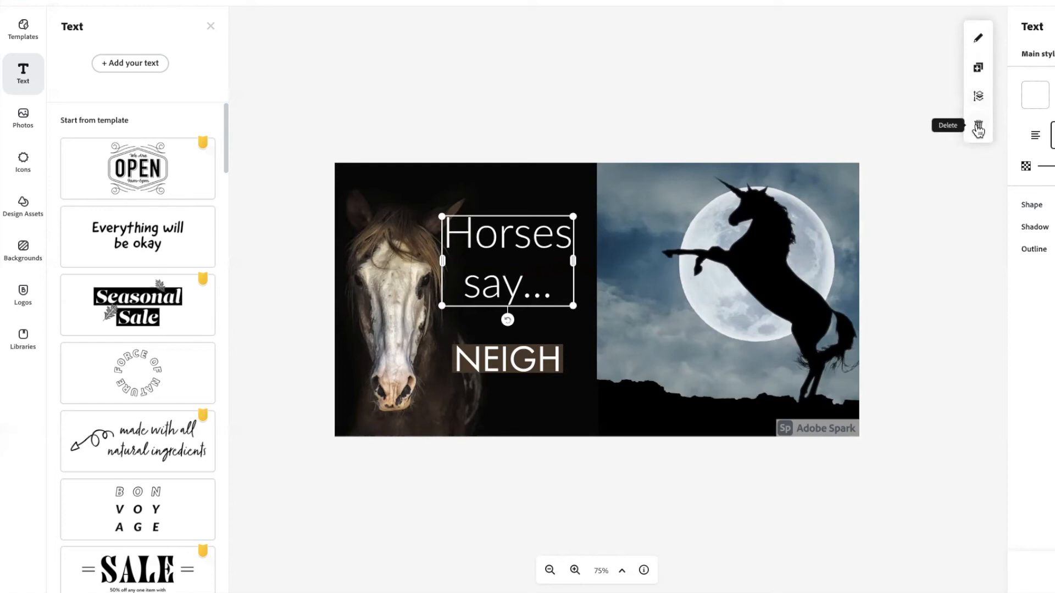
{"action": "left_click", "coordinate": [980, 70]}
{"action": "left_click_drag", "start_coordinate": [566, 242], "coordinate": [709, 350]}
Step: Change the copied caption on the unicorn photo to read "Unicorns say..."
{"action": "double_click", "coordinate": [709, 350]}
{"action": "left_click_drag", "start_coordinate": [514, 248], "coordinate": [377, 241]}
{"action": "type", "text": "Unicrons"}
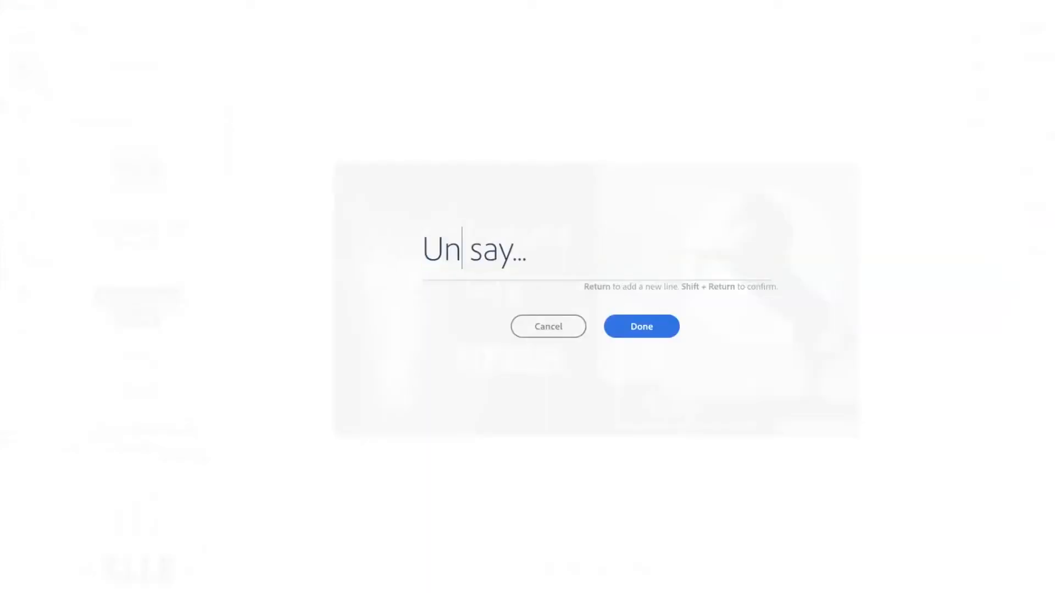
{"action": "key", "text": "BackSpace"}
{"action": "key", "text": "BackSpace"}
{"action": "key", "text": "BackSpace"}
{"action": "key", "text": "BackSpace"}
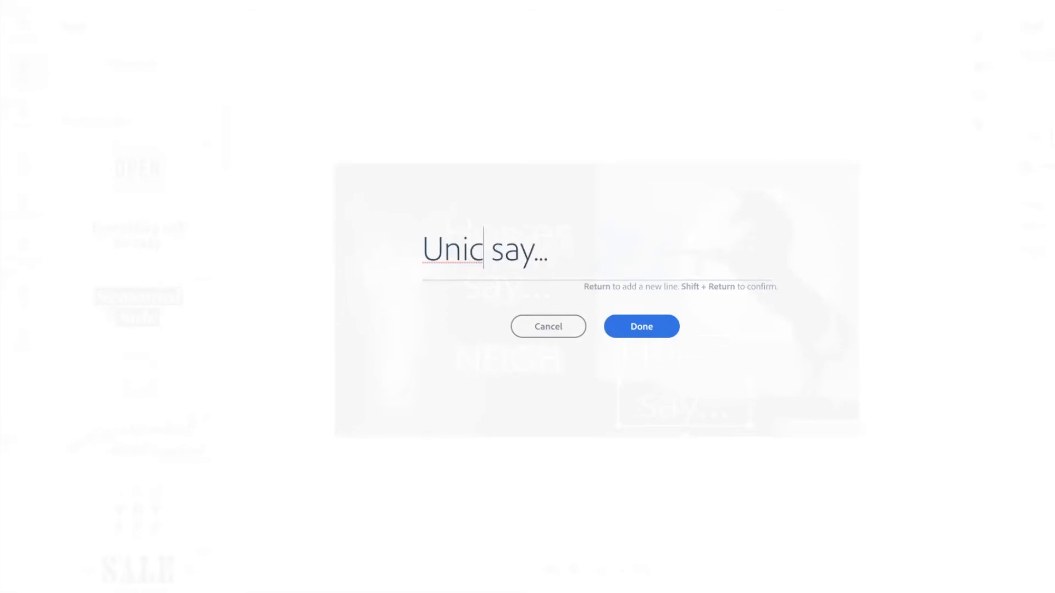
{"action": "type", "text": "orns"}
{"action": "left_click", "coordinate": [655, 325]}
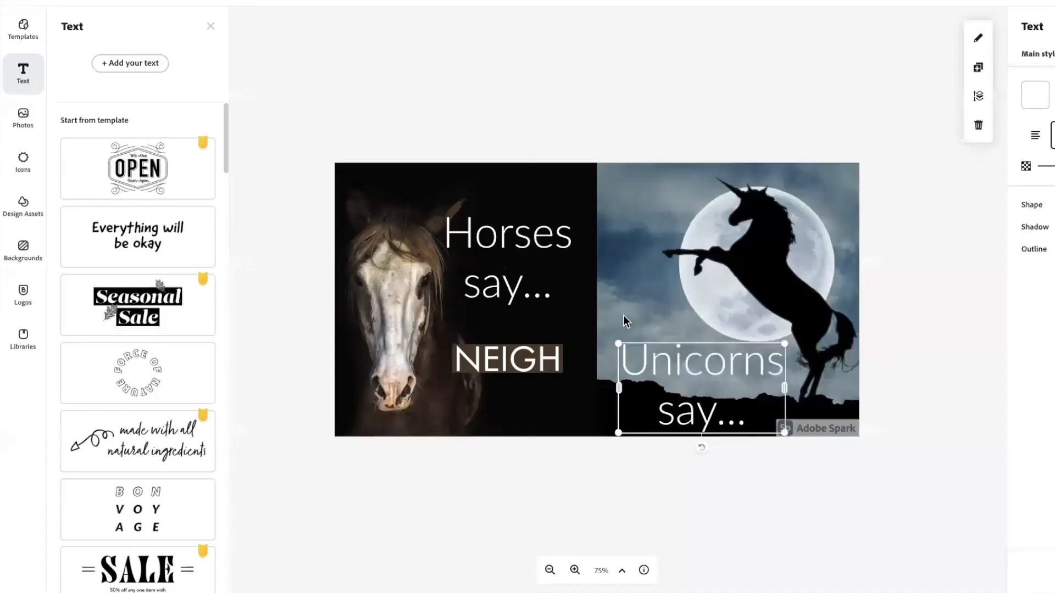
{"action": "left_click", "coordinate": [951, 297]}
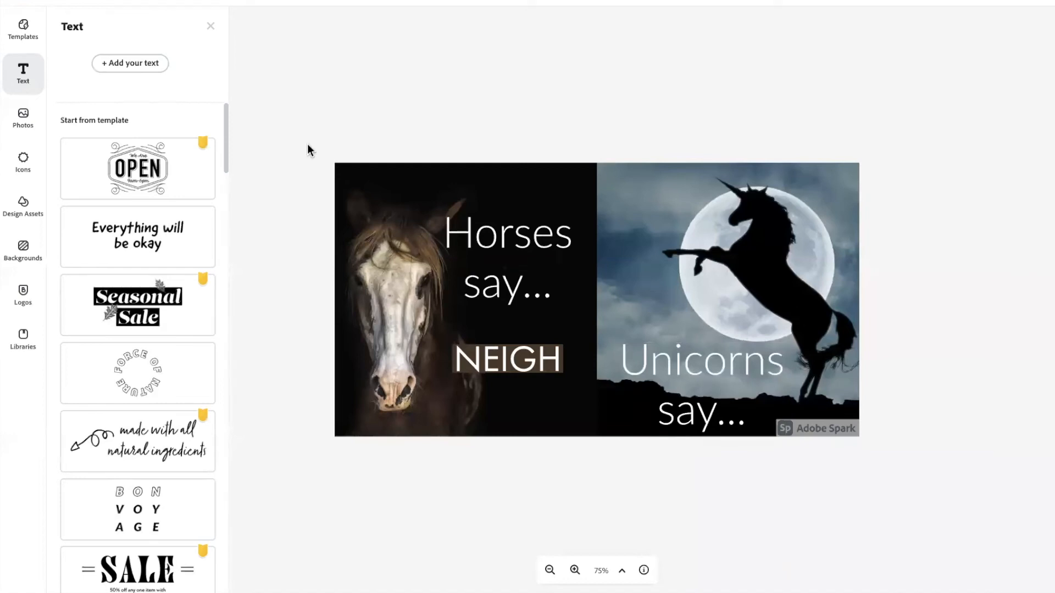
Step: Add a new text label reading "Neeeeee" and place it over the unicorn photo, above the "Unicorns say..." caption
{"action": "left_click", "coordinate": [129, 64]}
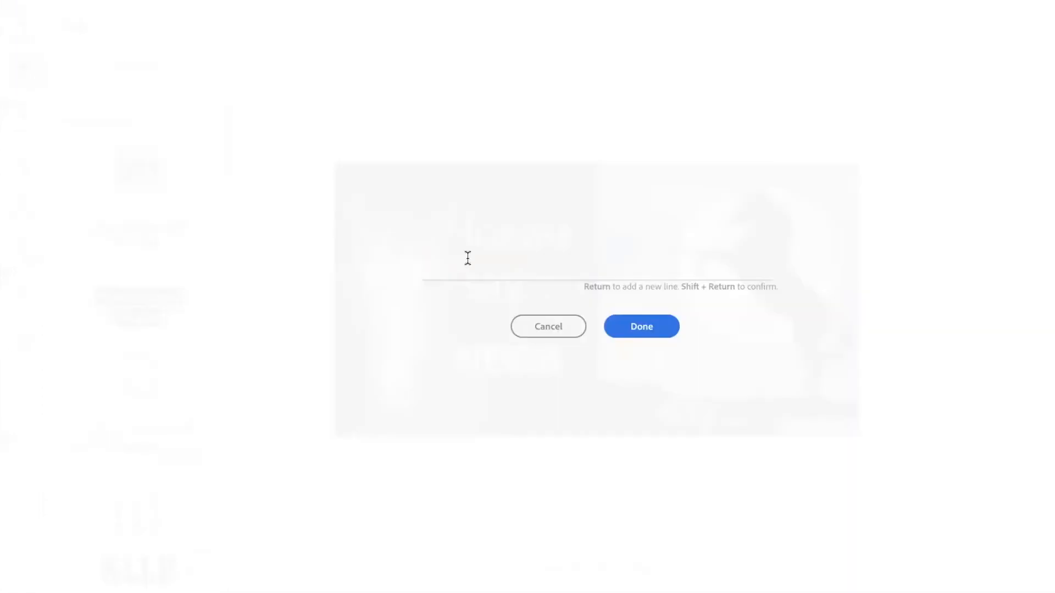
{"action": "type", "text": "Neeeeee"}
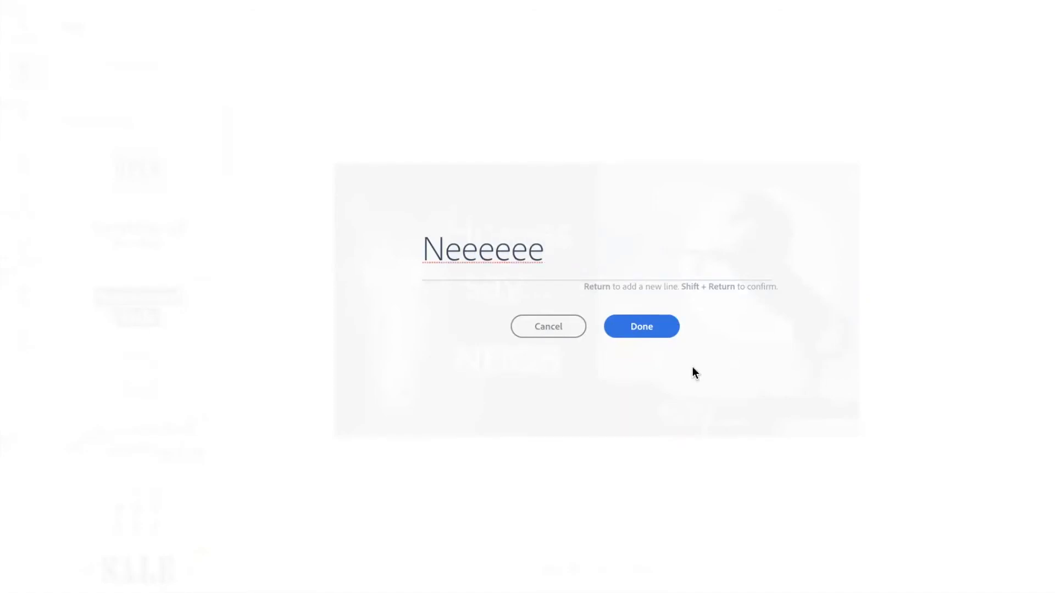
{"action": "left_click", "coordinate": [653, 337]}
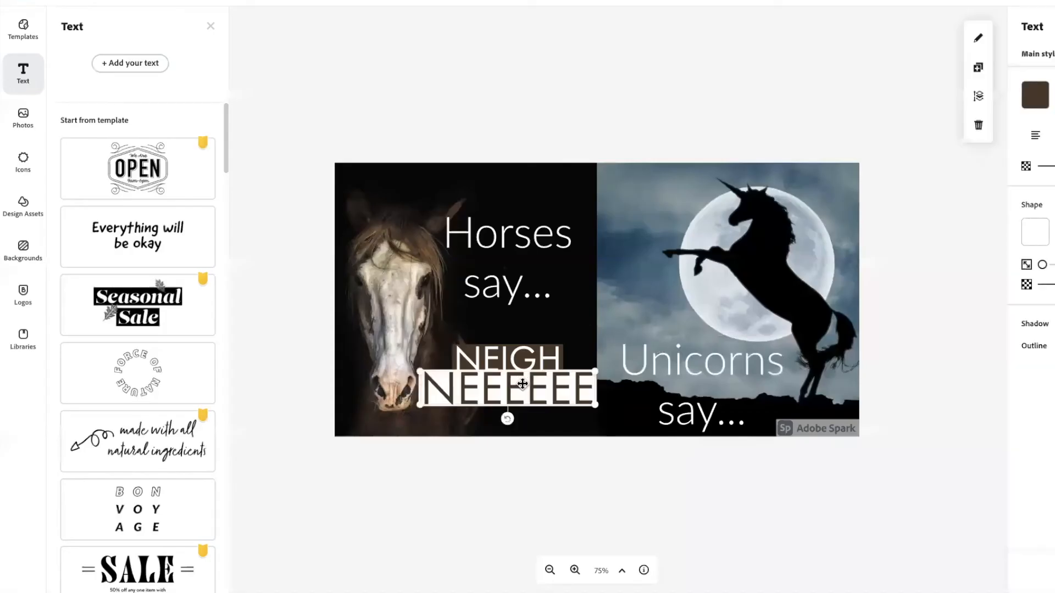
{"action": "left_click_drag", "start_coordinate": [472, 384], "coordinate": [741, 258]}
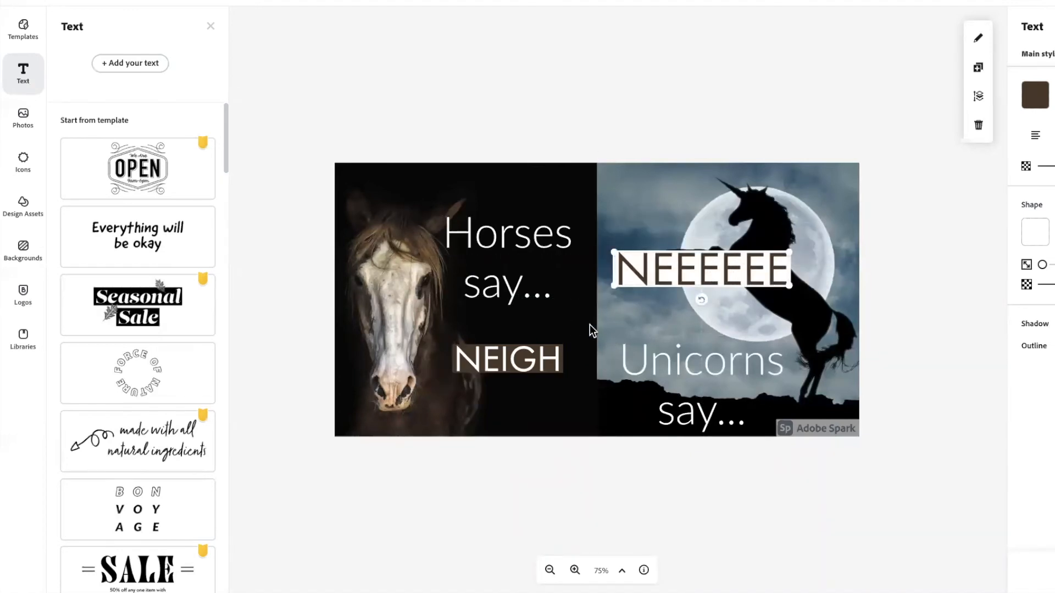
{"action": "left_click", "coordinate": [530, 365]}
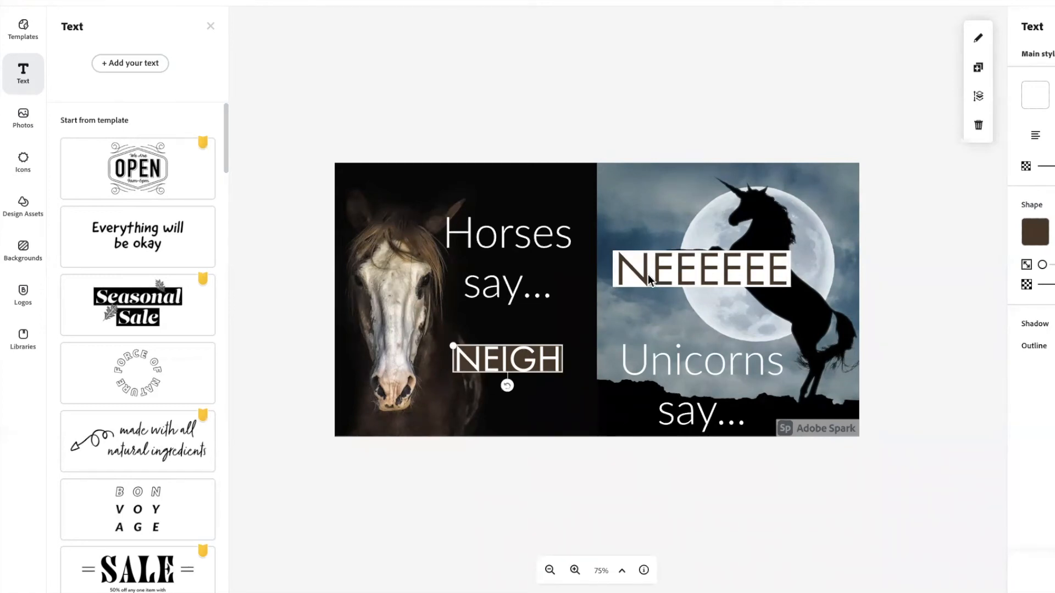
{"action": "left_click", "coordinate": [703, 281]}
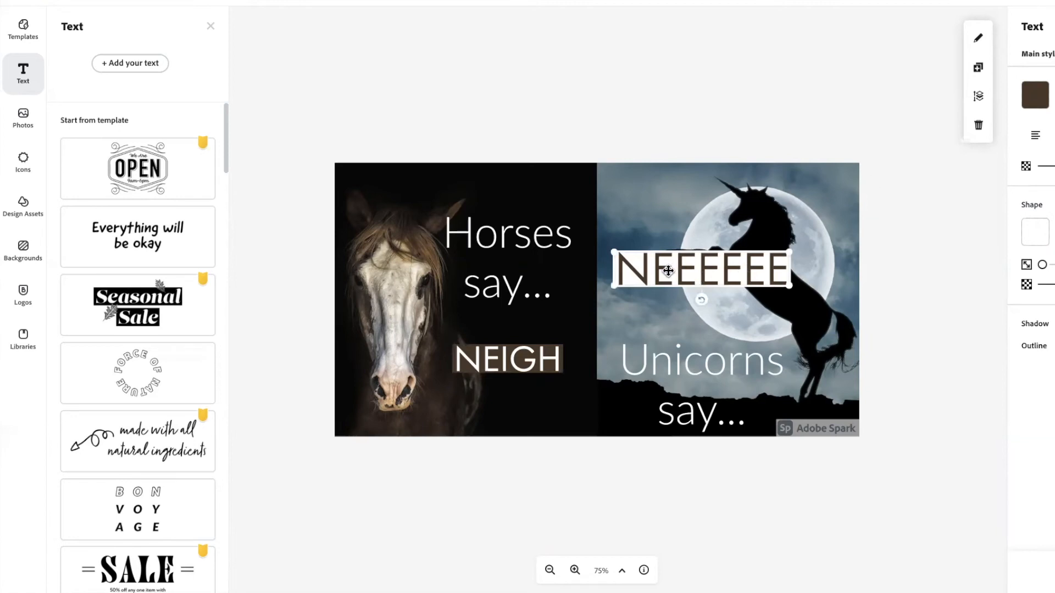
{"action": "left_click_drag", "start_coordinate": [687, 276], "coordinate": [718, 249]}
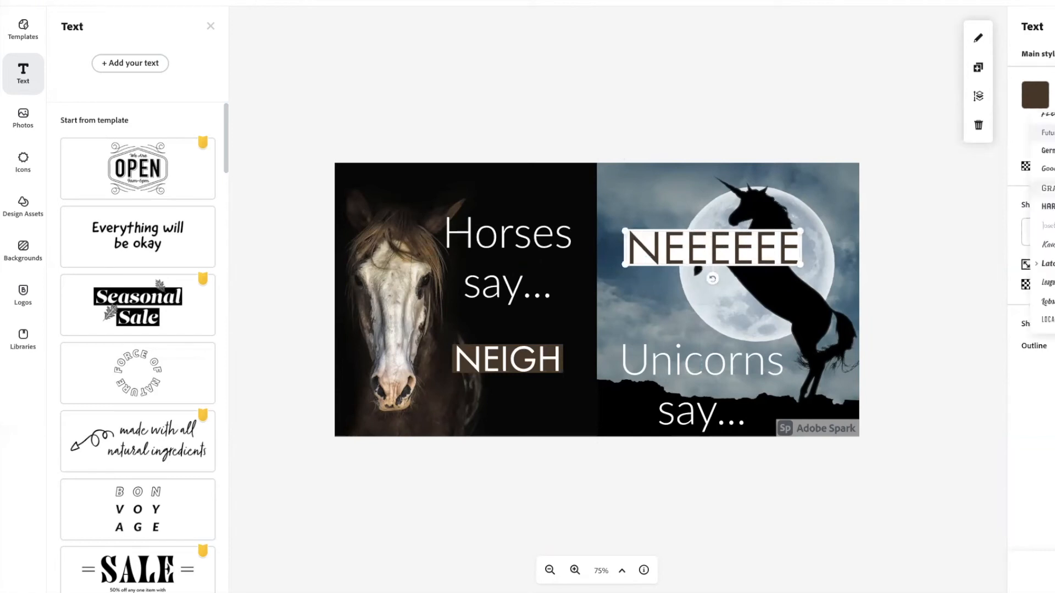
Step: Change the "Neeeeee" label's font to a flowing calligraphic script
{"action": "scroll", "coordinate": [1047, 187], "scroll_direction": "down", "scroll_amount": 5}
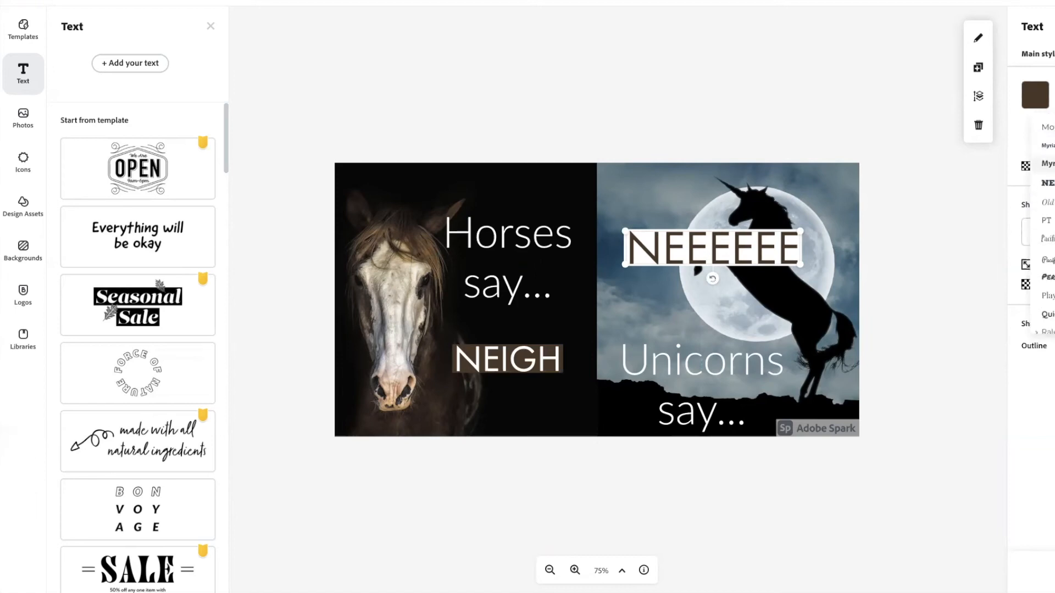
{"action": "scroll", "coordinate": [1047, 187], "scroll_direction": "down", "scroll_amount": 4}
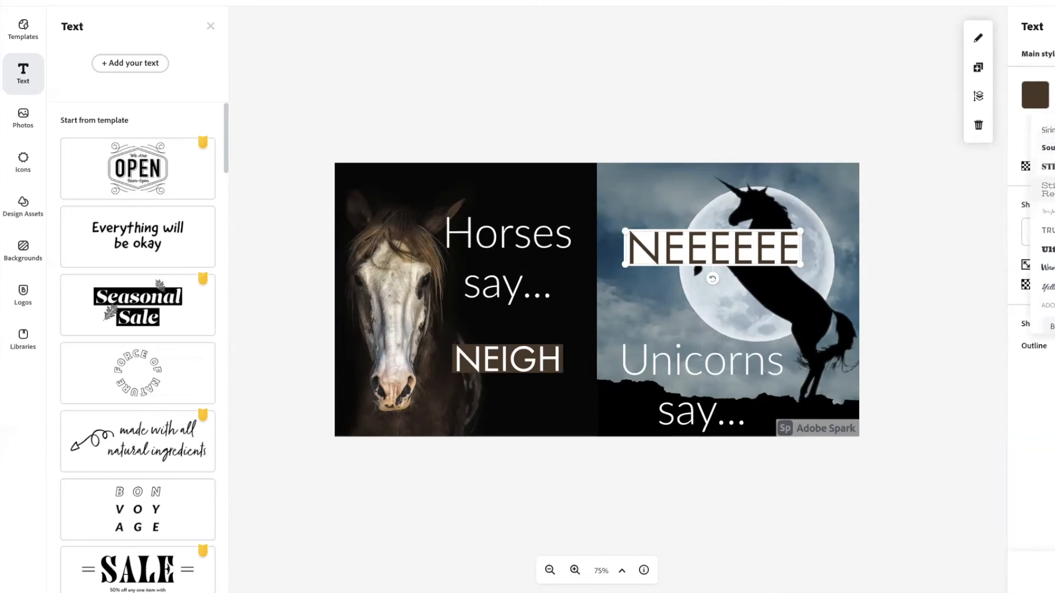
{"action": "scroll", "coordinate": [1047, 220], "scroll_direction": "up", "scroll_amount": 1}
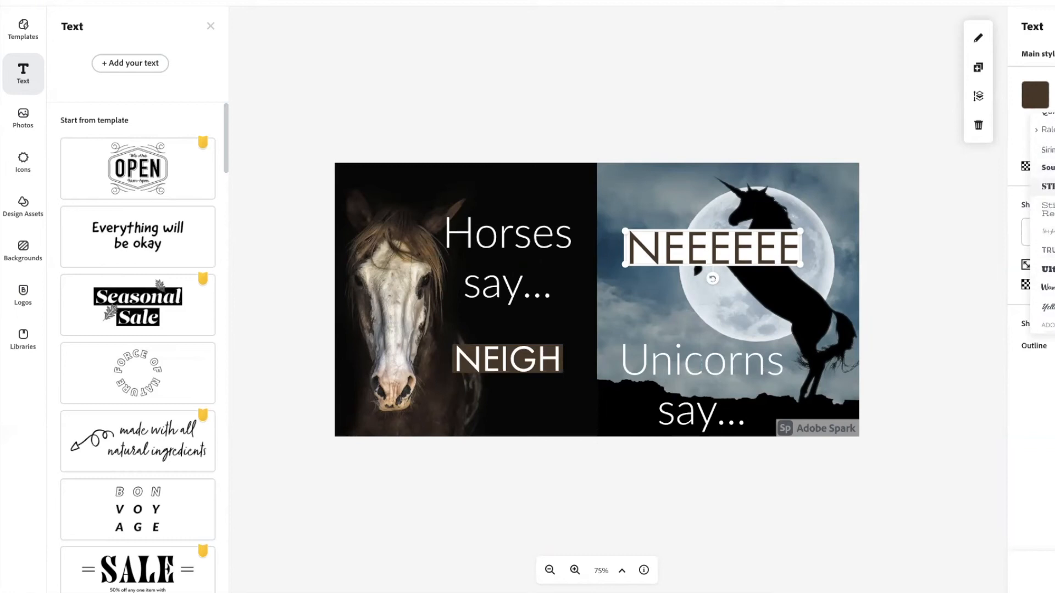
{"action": "left_click", "coordinate": [1047, 231]}
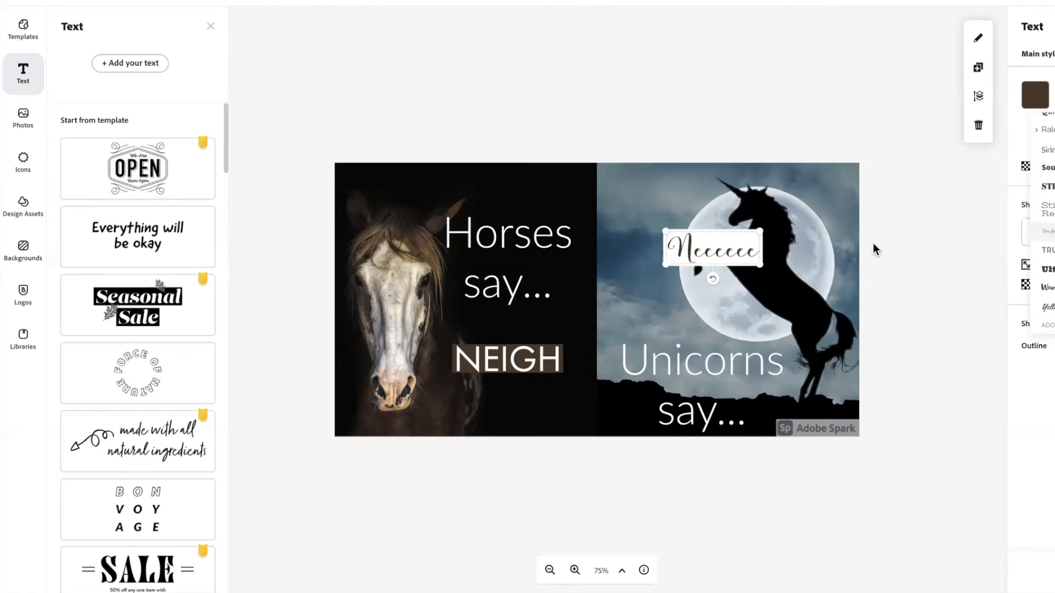
{"action": "left_click", "coordinate": [908, 236]}
Step: Color the "Neeeeee" text bright pink
{"action": "left_click", "coordinate": [715, 235]}
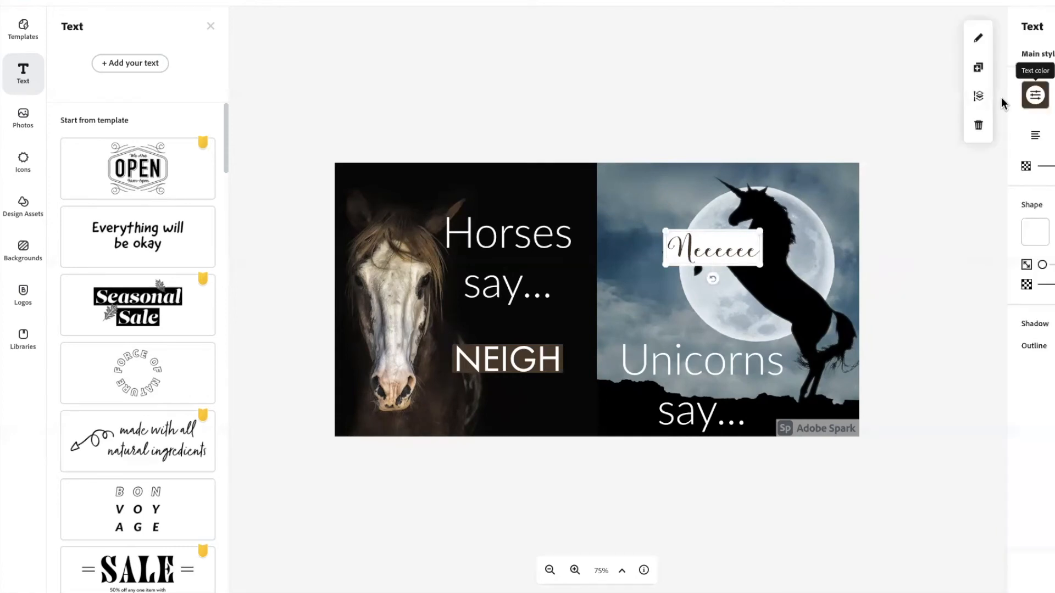
{"action": "left_click", "coordinate": [1035, 95]}
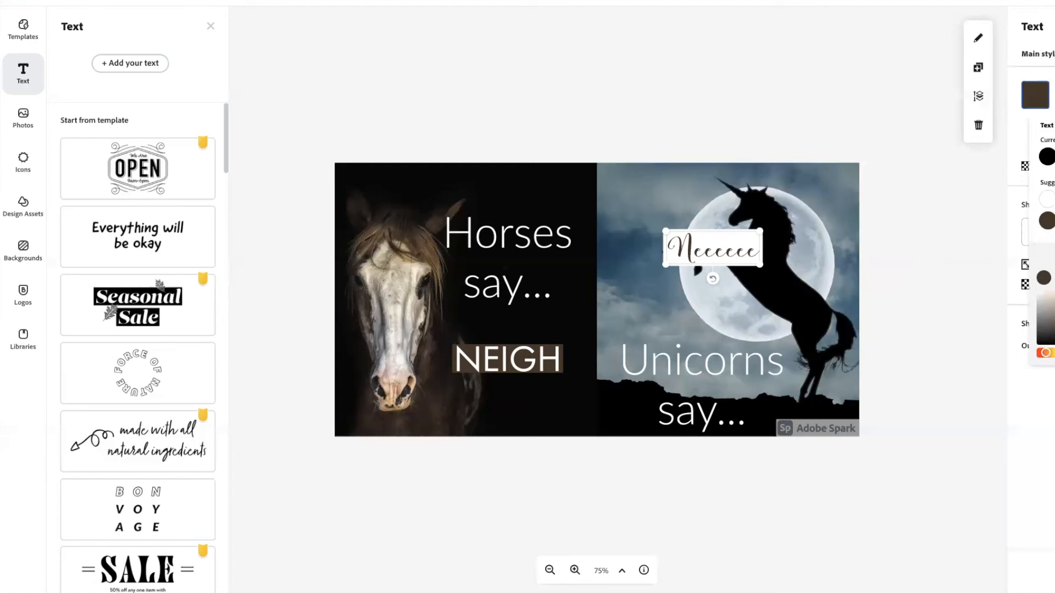
{"action": "left_click", "coordinate": [1054, 353]}
{"action": "left_click_drag", "start_coordinate": [1054, 325], "coordinate": [1054, 292]}
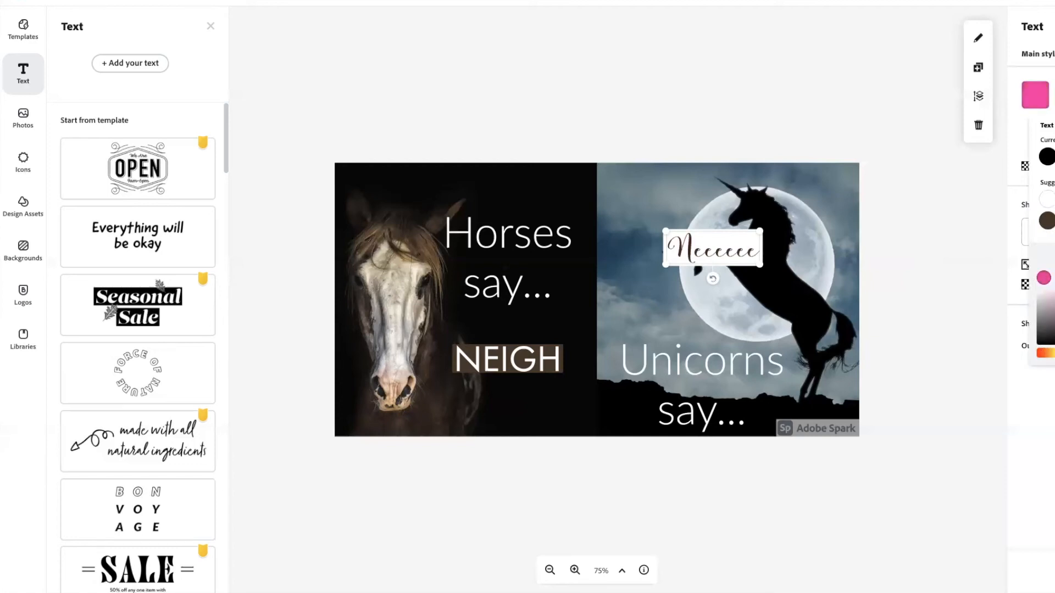
Step: Move the "Neeeeee" label into the open sky in front of the unicorn's head, above its raised leg
{"action": "left_click", "coordinate": [724, 236]}
{"action": "left_click_drag", "start_coordinate": [720, 249], "coordinate": [673, 224]}
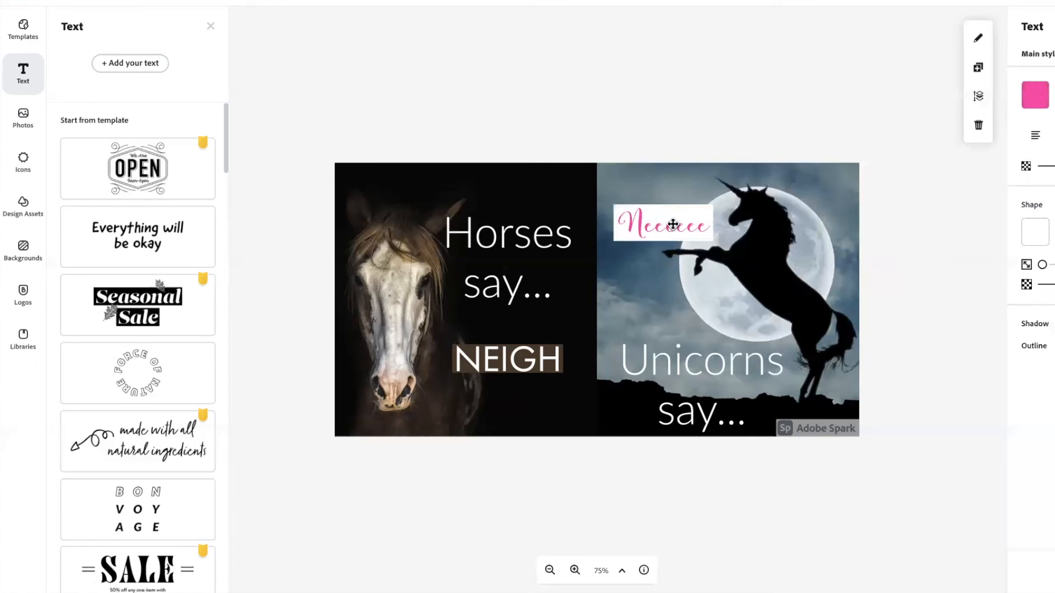
{"action": "left_click", "coordinate": [890, 129]}
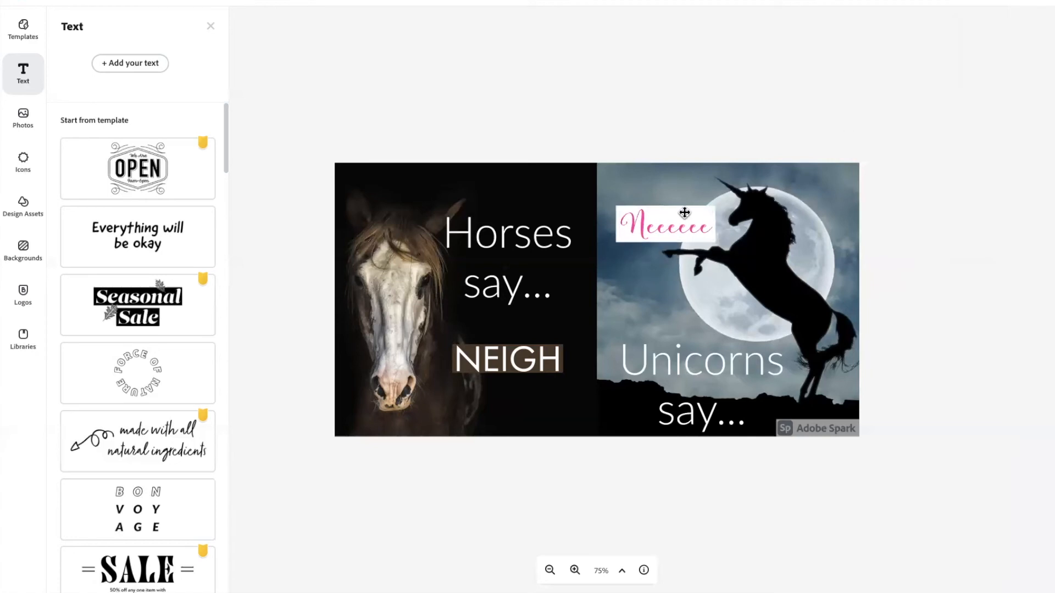
Step: Replace the "Neeeeee" label's white background shape with a thick white outline around the letters
{"action": "left_click", "coordinate": [684, 212]}
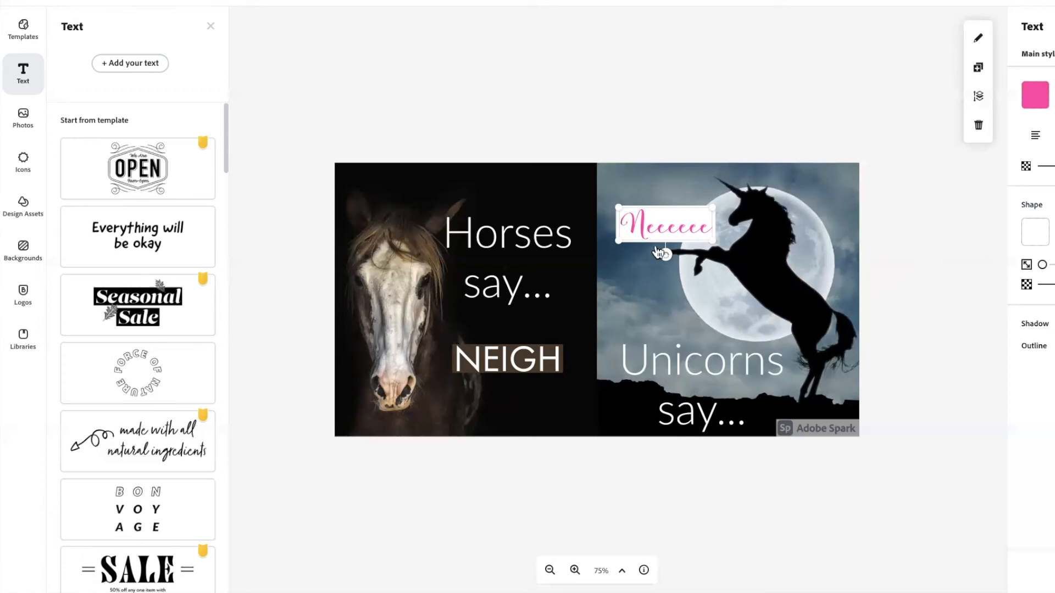
{"action": "key", "text": "ctrl+z"}
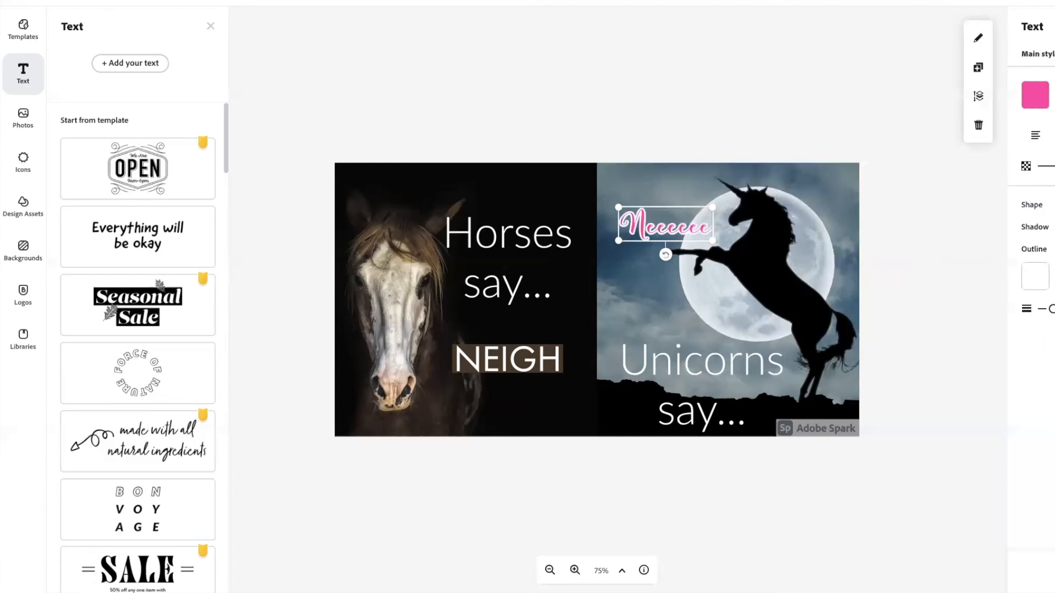
{"action": "left_click", "coordinate": [1035, 277]}
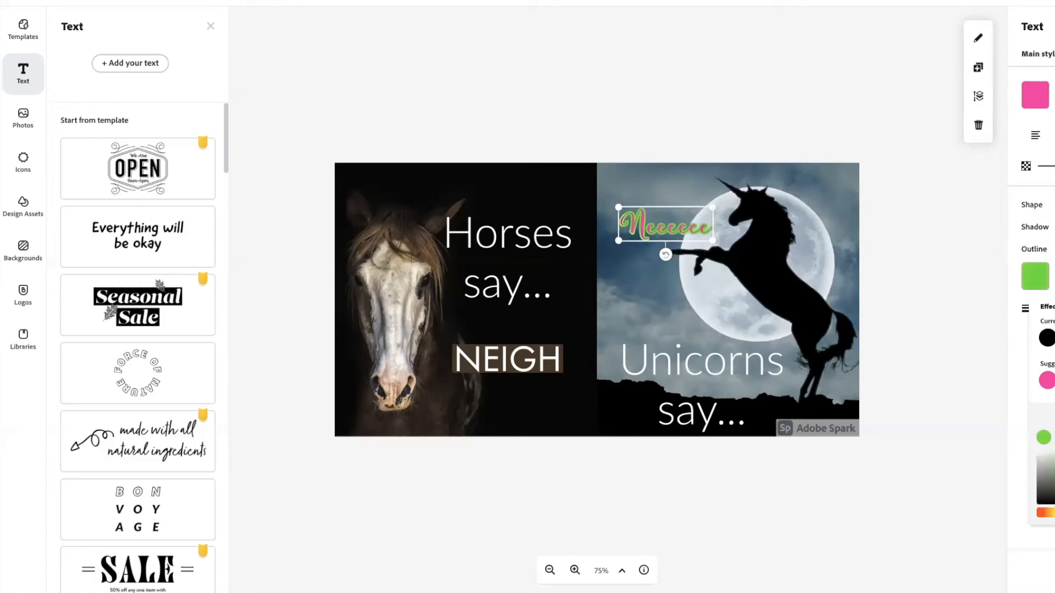
{"action": "left_click_drag", "start_coordinate": [1053, 466], "coordinate": [1029, 450]}
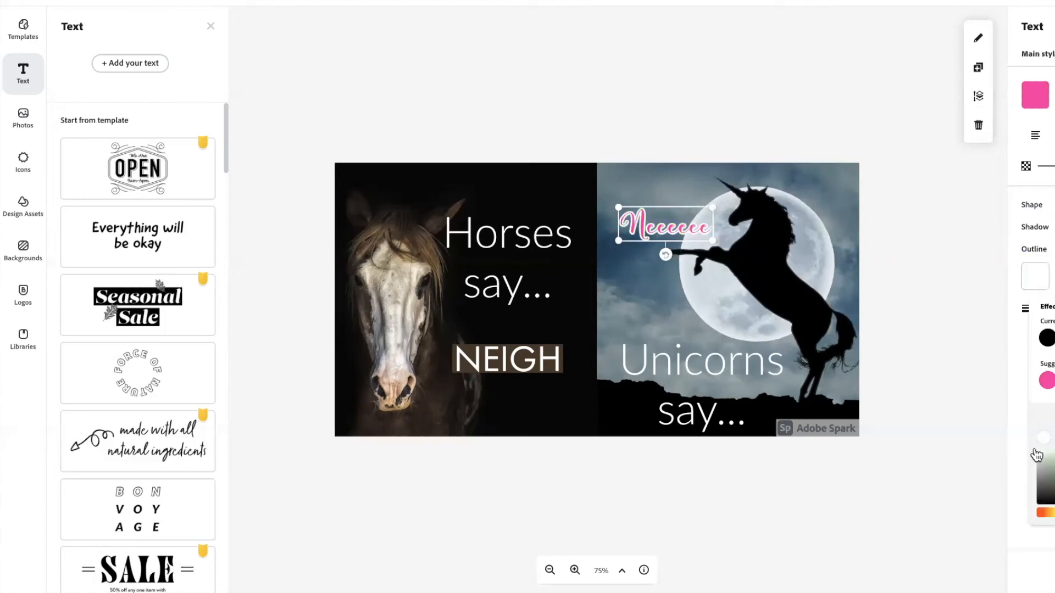
{"action": "left_click", "coordinate": [957, 337]}
{"action": "left_click_drag", "start_coordinate": [1052, 310], "coordinate": [1054, 310]}
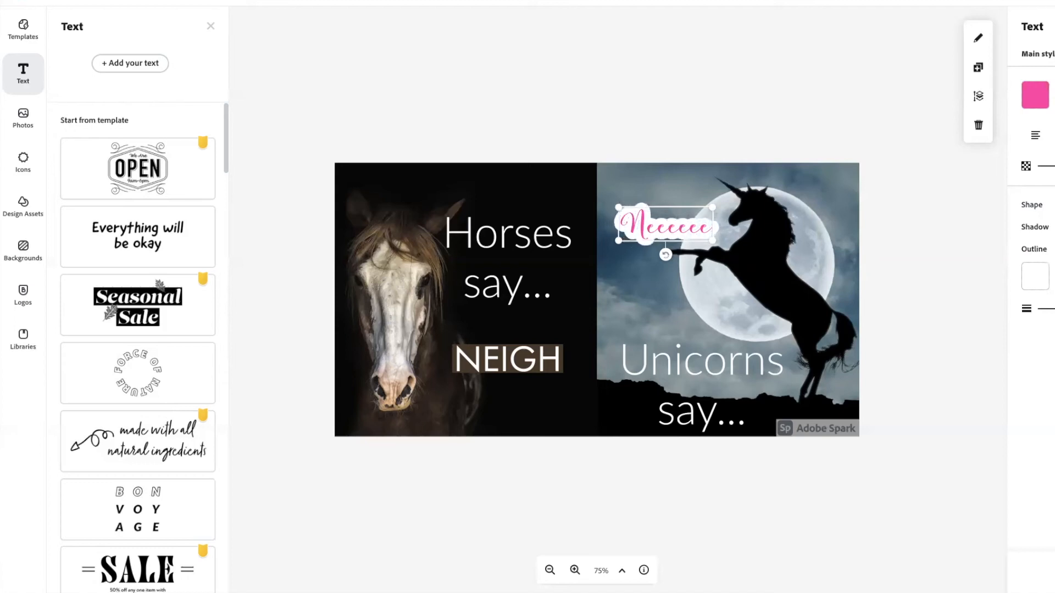
Step: Thin the white outline around the pink "Neeeeee" label and change its wording to "Neeeeee!"
{"action": "left_click_drag", "start_coordinate": [1050, 312], "coordinate": [1051, 312]}
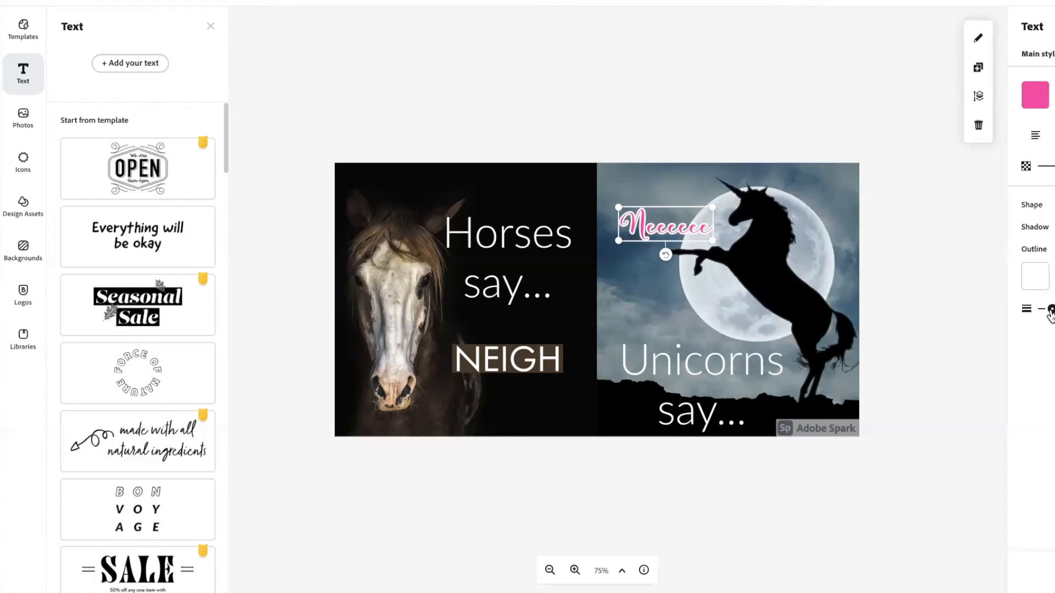
{"action": "left_click", "coordinate": [909, 299]}
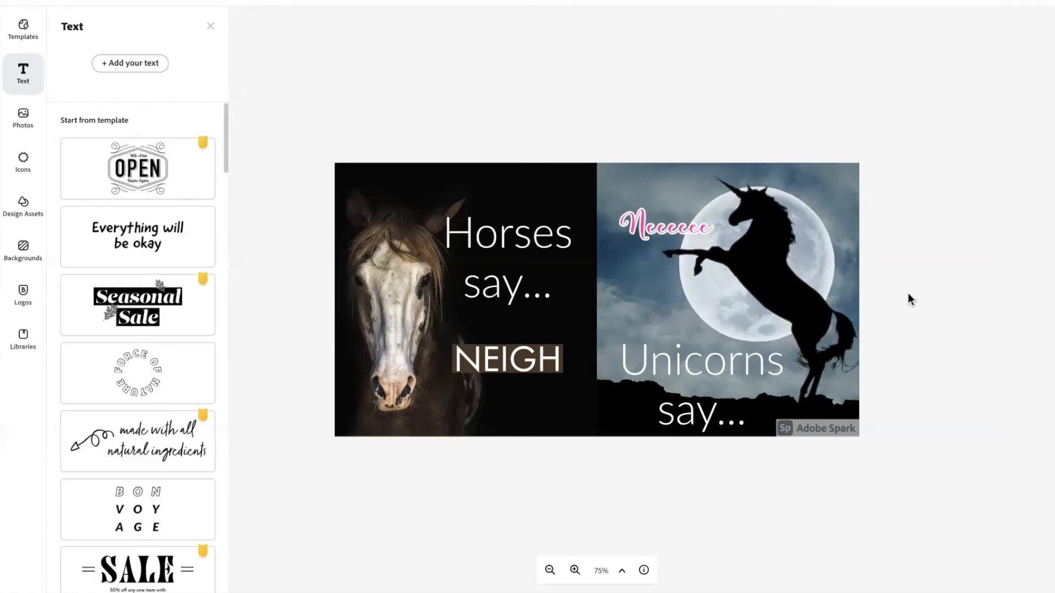
{"action": "double_click", "coordinate": [687, 226]}
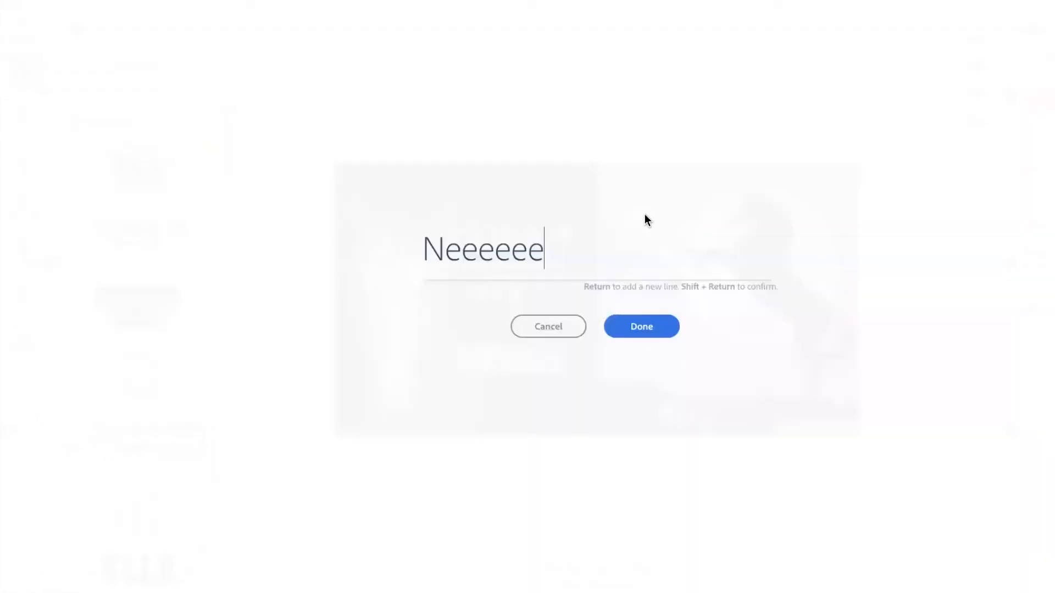
{"action": "type", "text": "!"}
{"action": "left_click", "coordinate": [652, 330]}
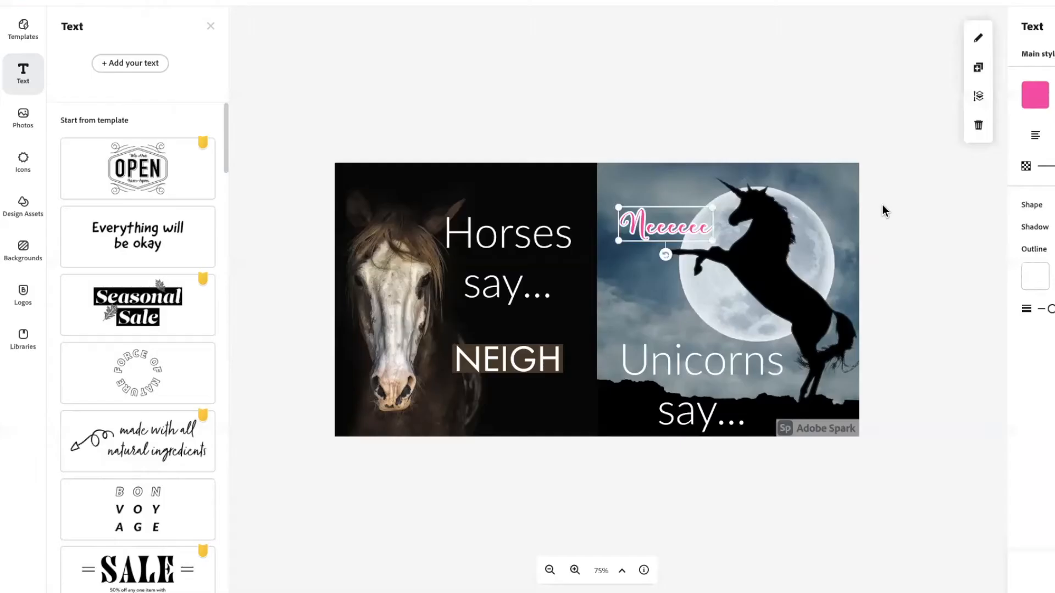
{"action": "left_click", "coordinate": [675, 222]}
{"action": "left_click", "coordinate": [912, 203]}
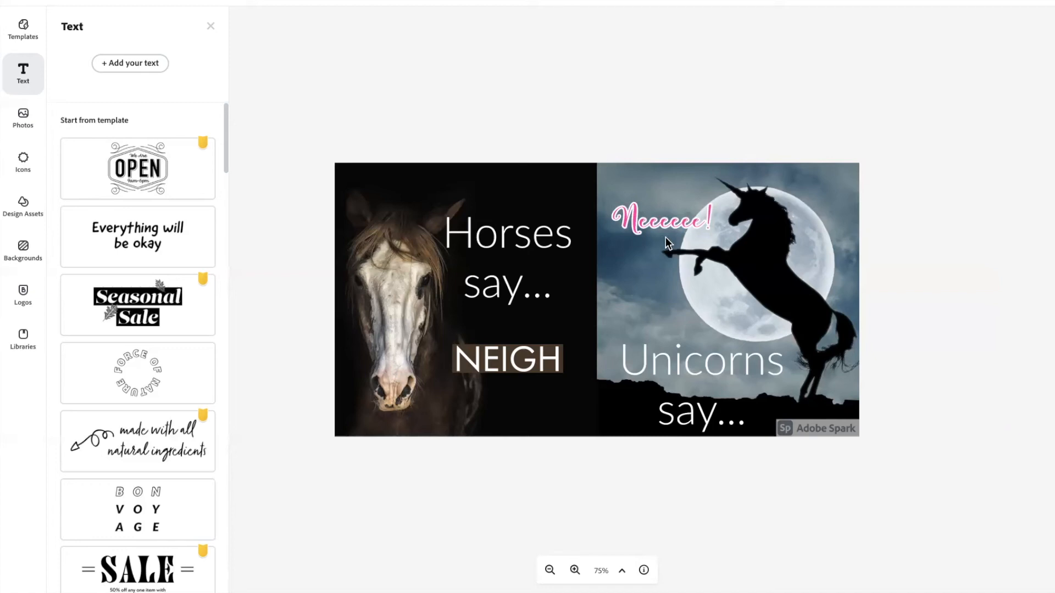
Step: Search the icons for "glitter" and add the scattered four-pointed stars icon to the graphic
{"action": "left_click", "coordinate": [23, 171]}
{"action": "triple_click", "coordinate": [126, 56]}
{"action": "type", "text": "glitter"}
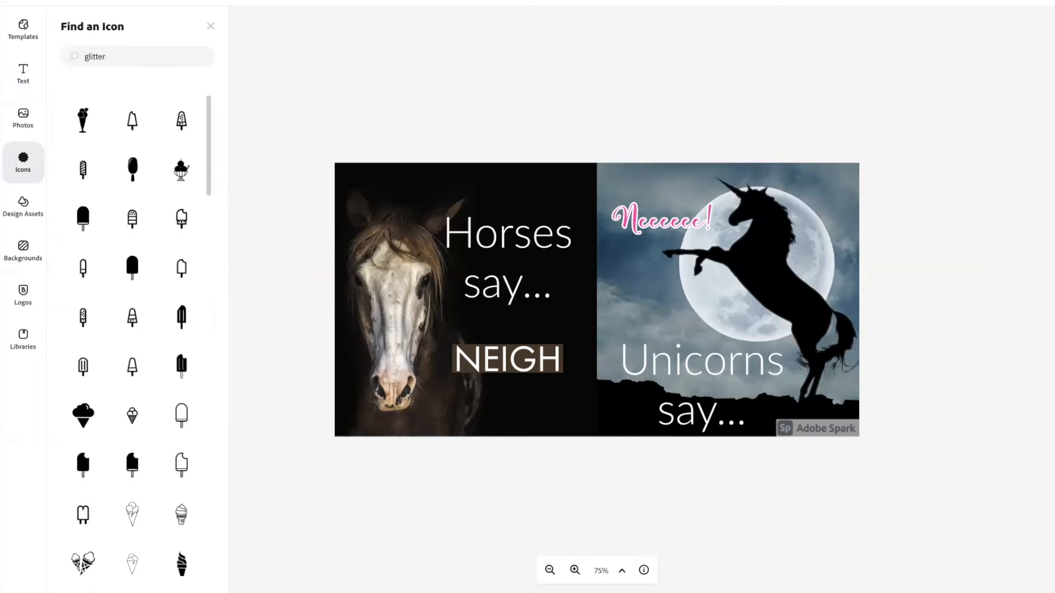
{"action": "key", "text": "Return"}
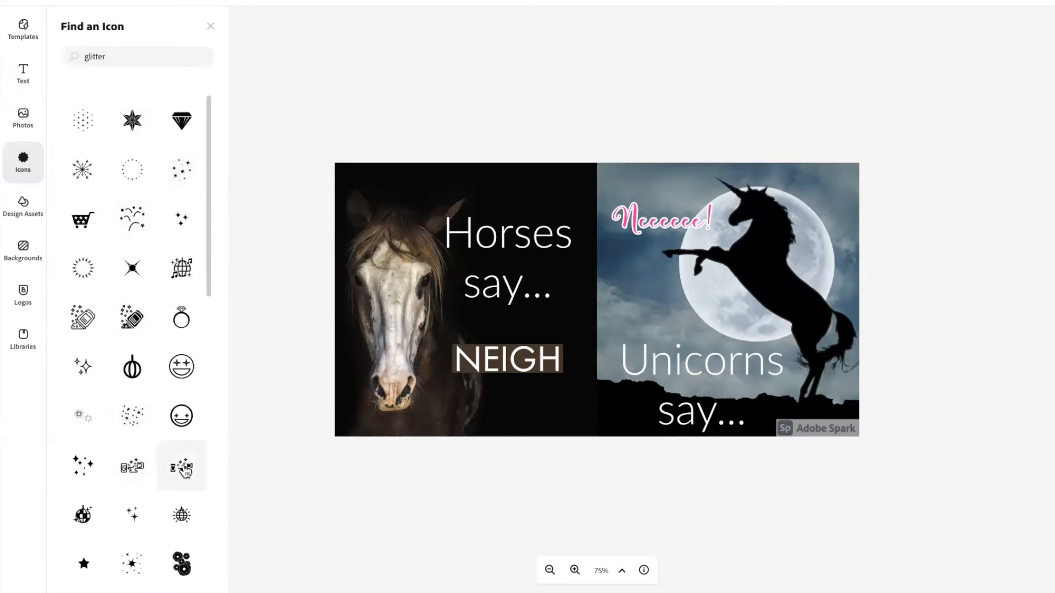
{"action": "scroll", "coordinate": [122, 411], "scroll_direction": "down", "scroll_amount": 1}
{"action": "scroll", "coordinate": [122, 411], "scroll_direction": "up", "scroll_amount": 1}
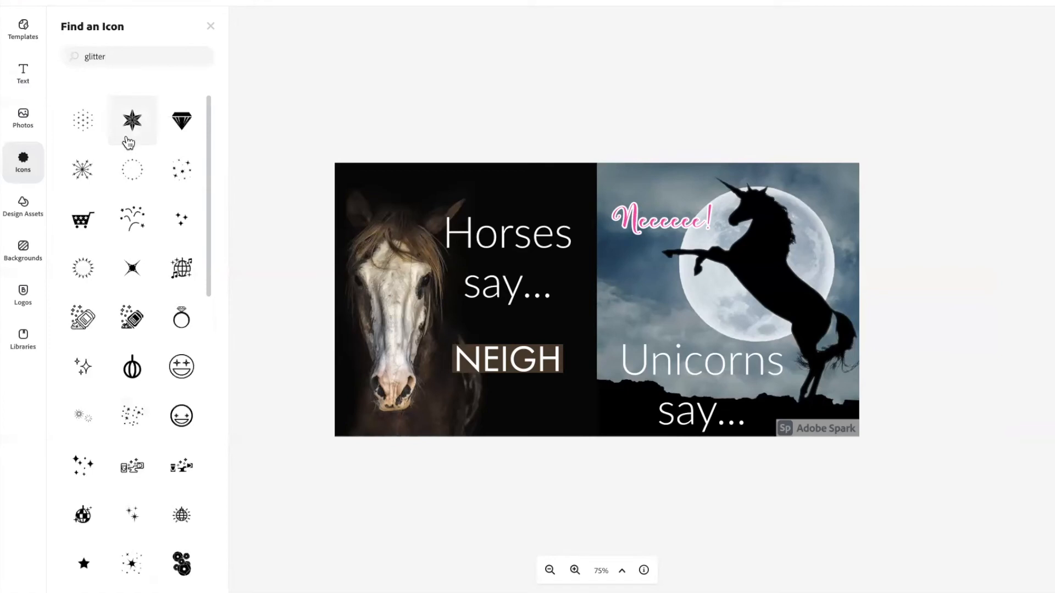
{"action": "left_click", "coordinate": [186, 174]}
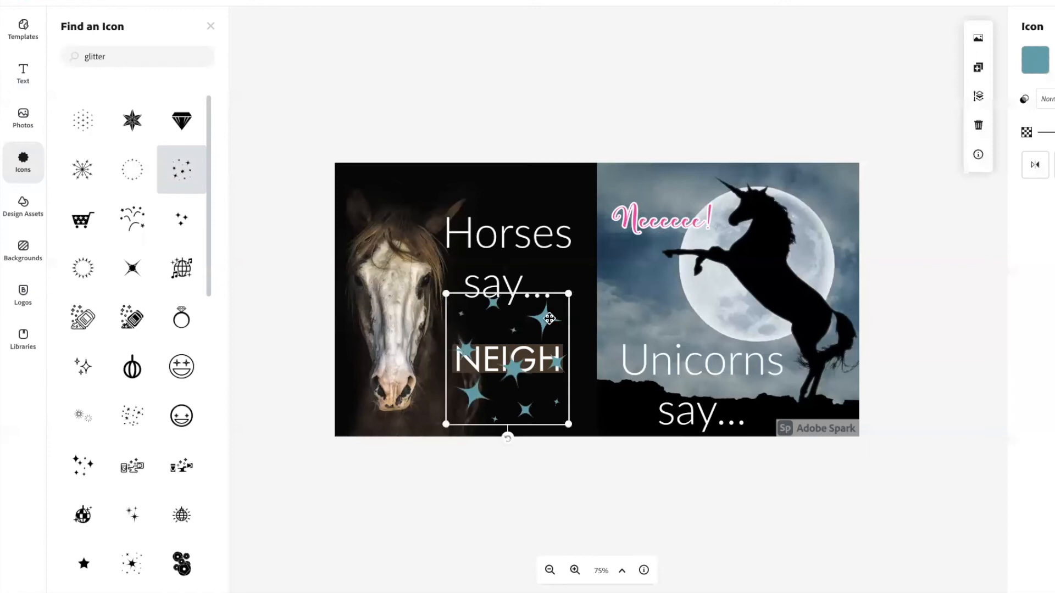
Step: Shrink the stars icon to about half size and place it over the beginning of the "Neeeeee!" label
{"action": "left_click_drag", "start_coordinate": [566, 303], "coordinate": [658, 233]}
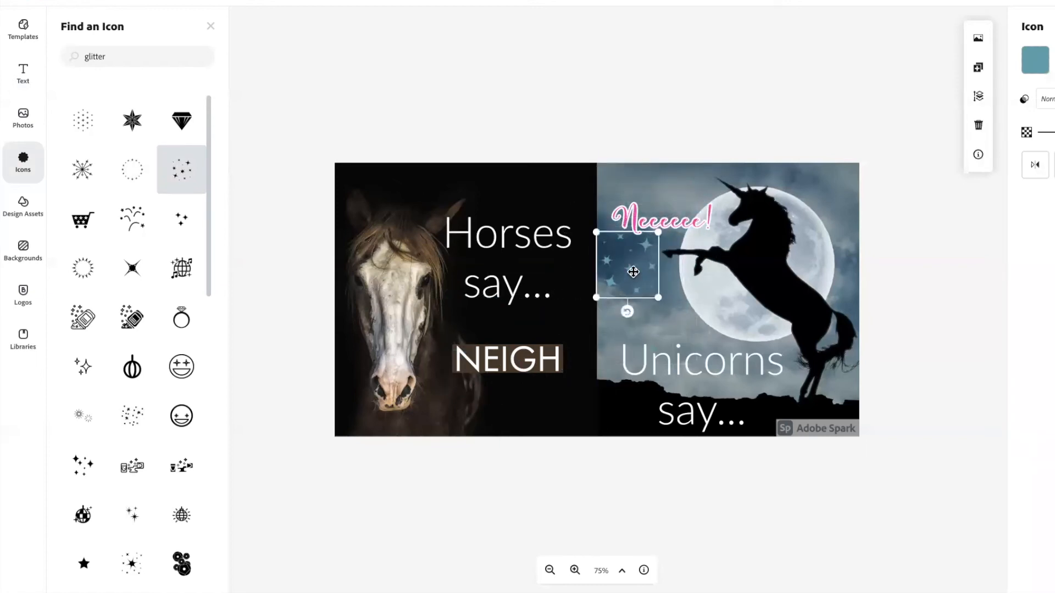
{"action": "left_click", "coordinate": [633, 269]}
{"action": "left_click_drag", "start_coordinate": [632, 268], "coordinate": [639, 225]}
{"action": "left_click", "coordinate": [805, 160]}
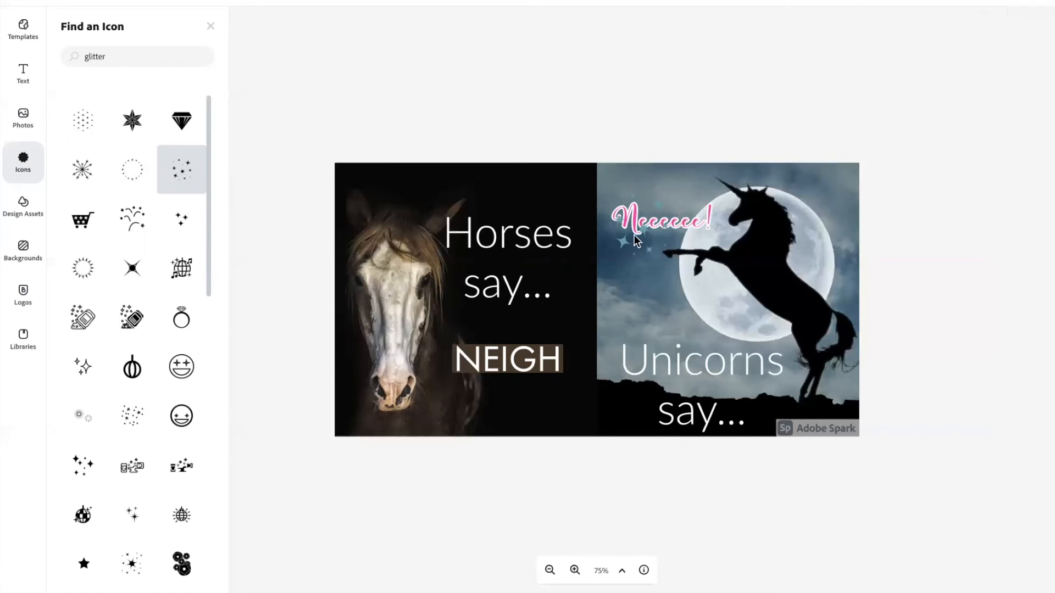
Step: Recolor the stars icon on the "Neeeeee!" label white
{"action": "left_click", "coordinate": [621, 245]}
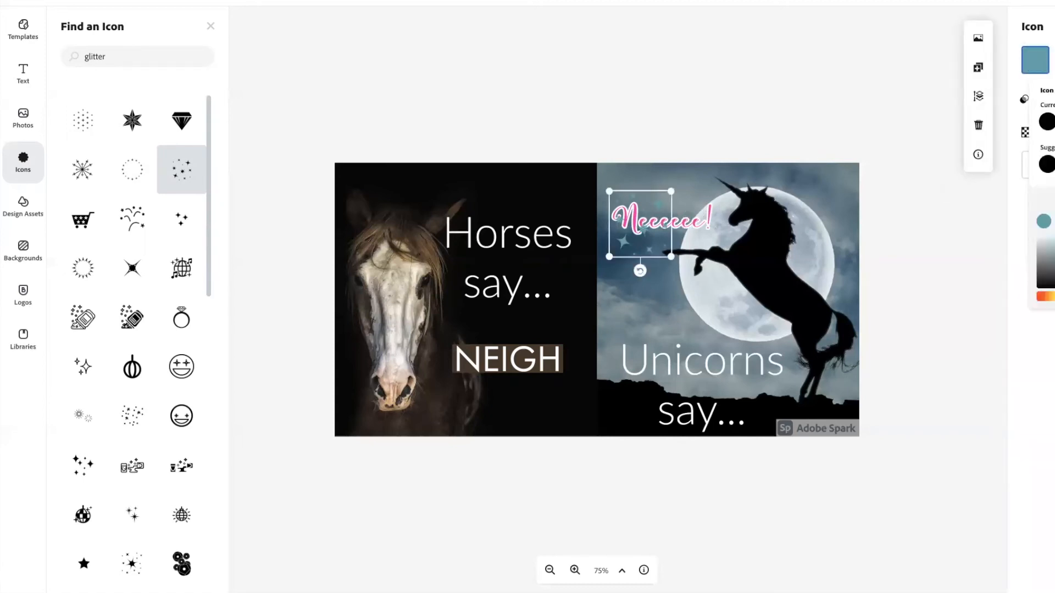
{"action": "left_click", "coordinate": [1052, 164]}
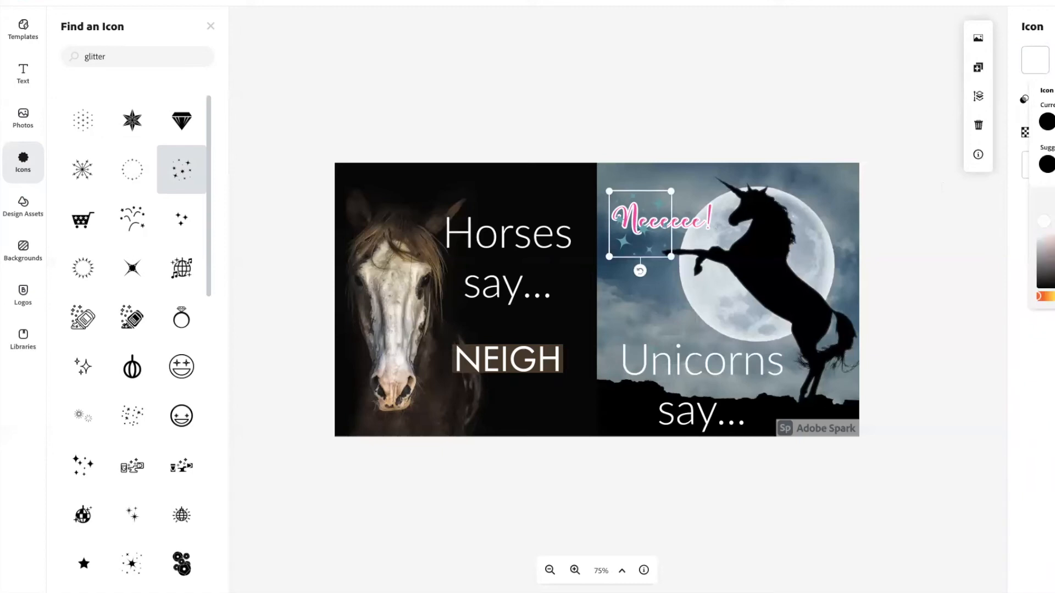
{"action": "left_click", "coordinate": [855, 120]}
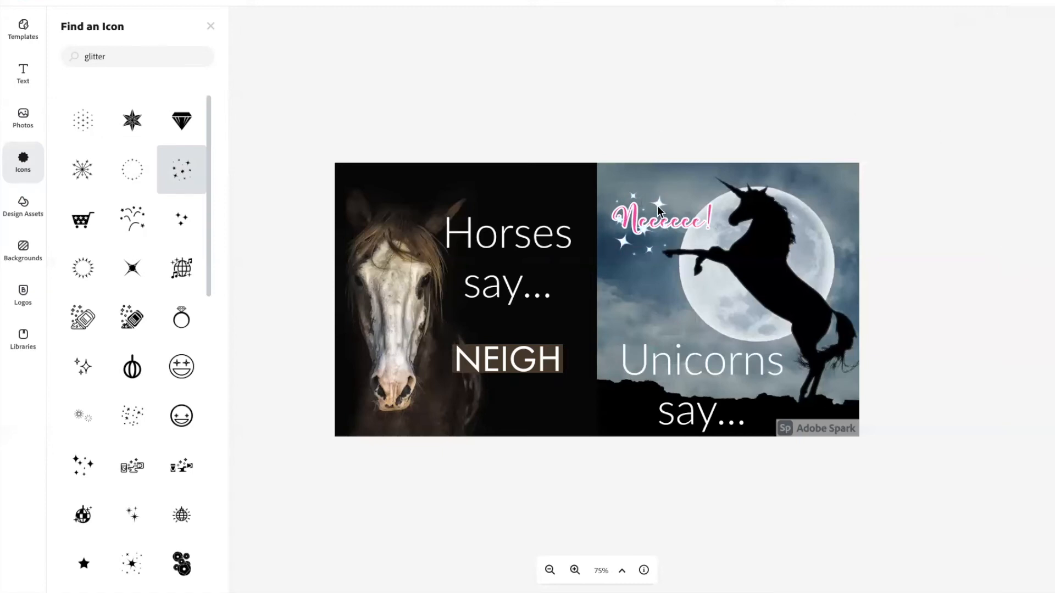
Step: Duplicate the white stars icon and place the copy over the end of the "Neeeeee!" label
{"action": "left_click", "coordinate": [659, 202]}
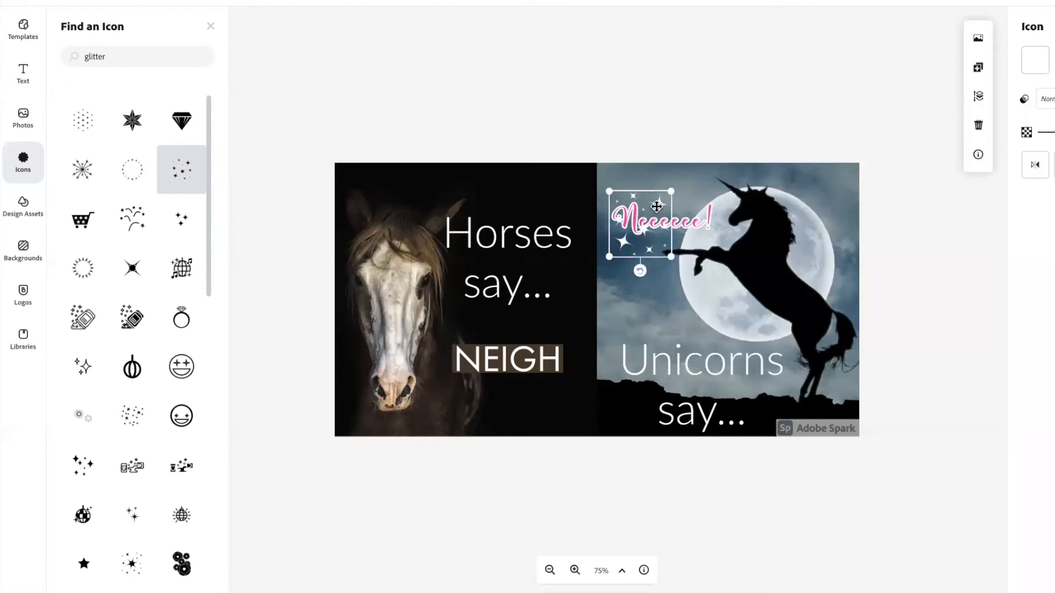
{"action": "left_click", "coordinate": [978, 68]}
{"action": "left_click_drag", "start_coordinate": [652, 241], "coordinate": [691, 226]}
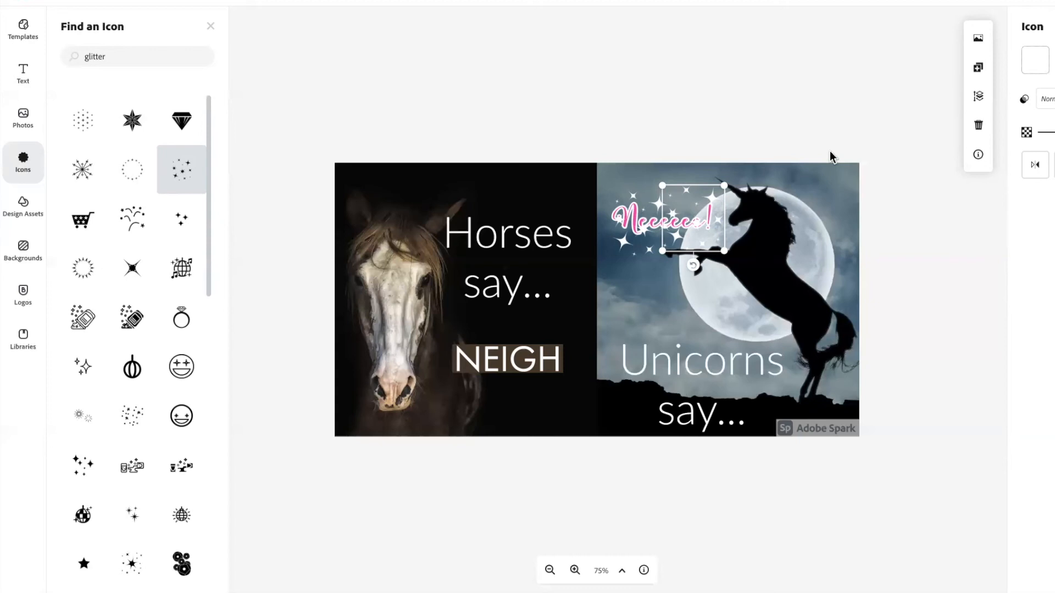
{"action": "left_click", "coordinate": [843, 119]}
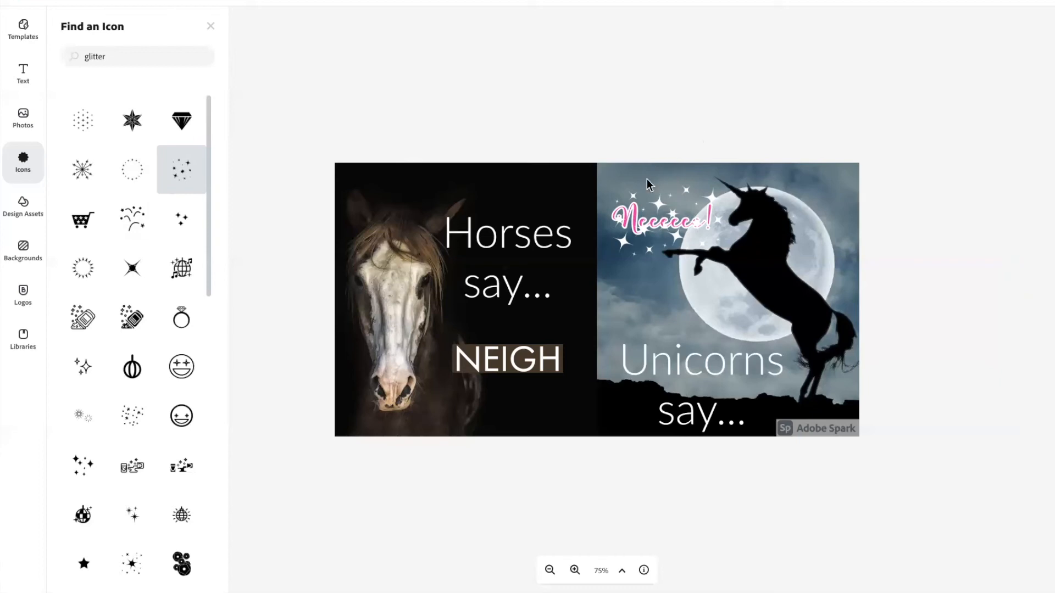
Step: Recolor the copied stars icon at the exclamation mark end of the label bright yellow
{"action": "left_click", "coordinate": [658, 203]}
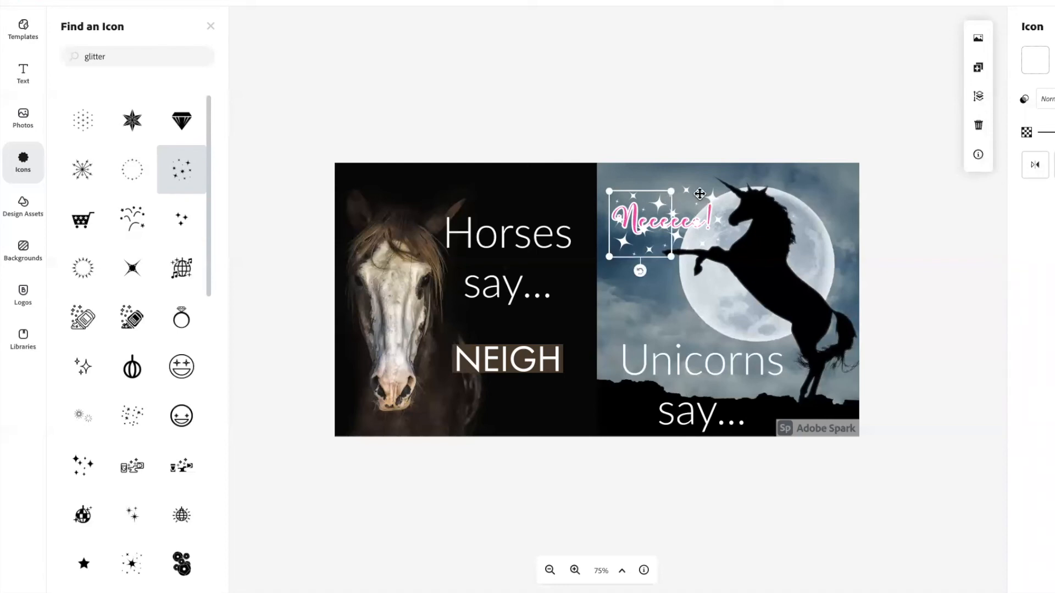
{"action": "left_click", "coordinate": [693, 199]}
{"action": "left_click", "coordinate": [647, 206]}
{"action": "left_click", "coordinate": [698, 192]}
{"action": "left_click", "coordinate": [707, 199]}
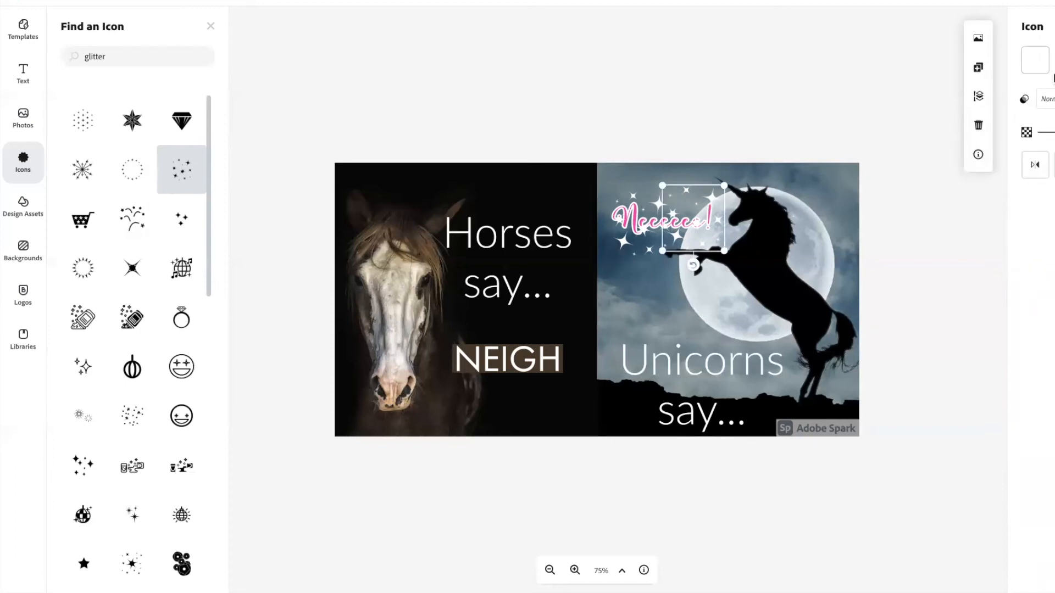
{"action": "left_click", "coordinate": [1039, 66]}
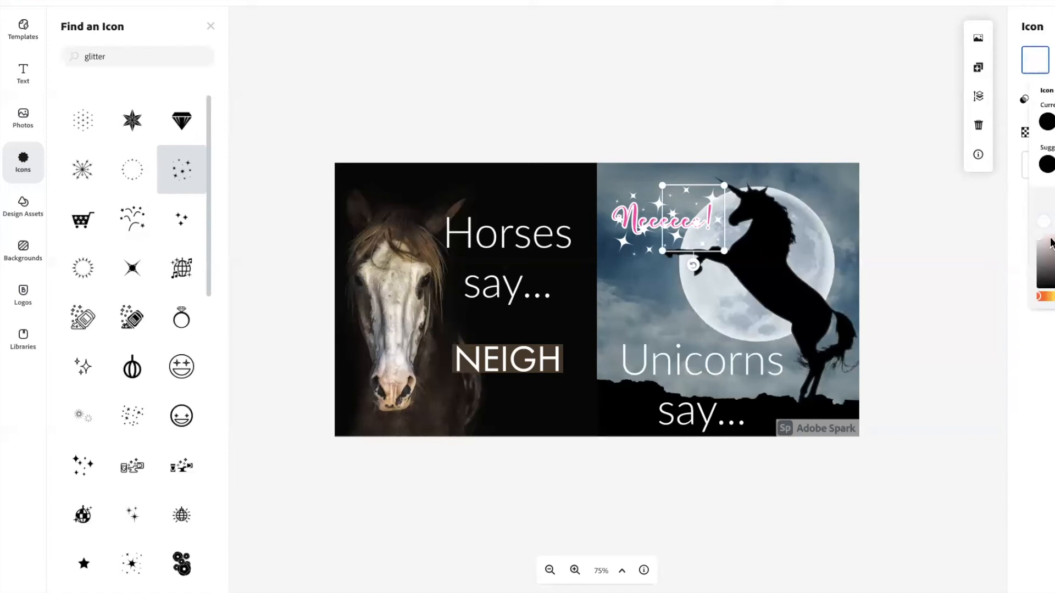
{"action": "left_click", "coordinate": [1045, 278]}
{"action": "left_click", "coordinate": [1052, 296]}
{"action": "left_click", "coordinate": [1054, 245]}
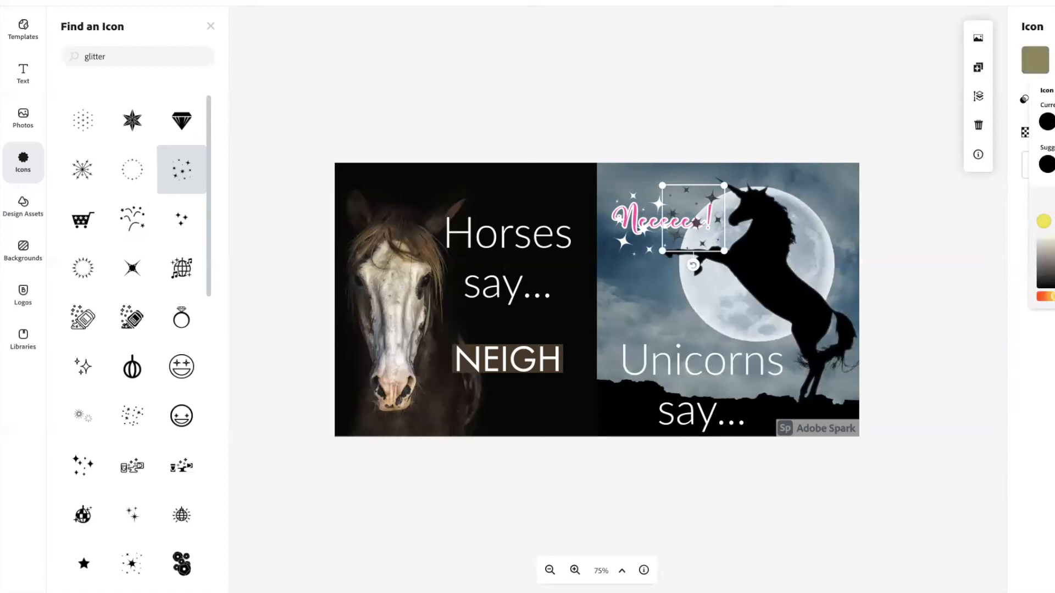
{"action": "left_click", "coordinate": [879, 133]}
{"action": "left_click", "coordinate": [879, 133]}
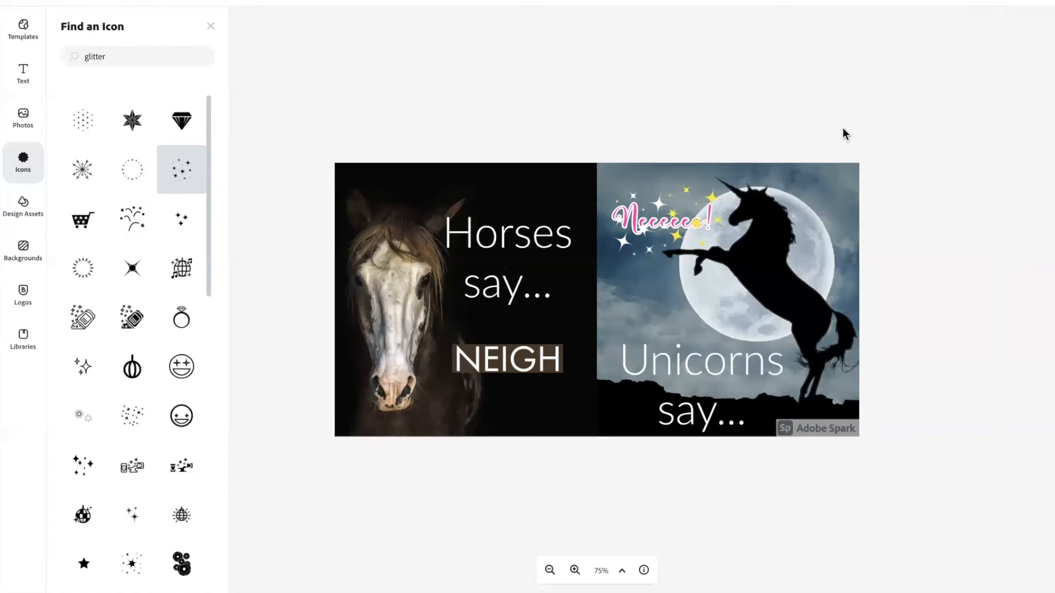
Step: Rotate the yellow stars icon to a diagonal angle and adjust its position over the end of the "Neeeeee!" label
{"action": "left_click", "coordinate": [696, 227]}
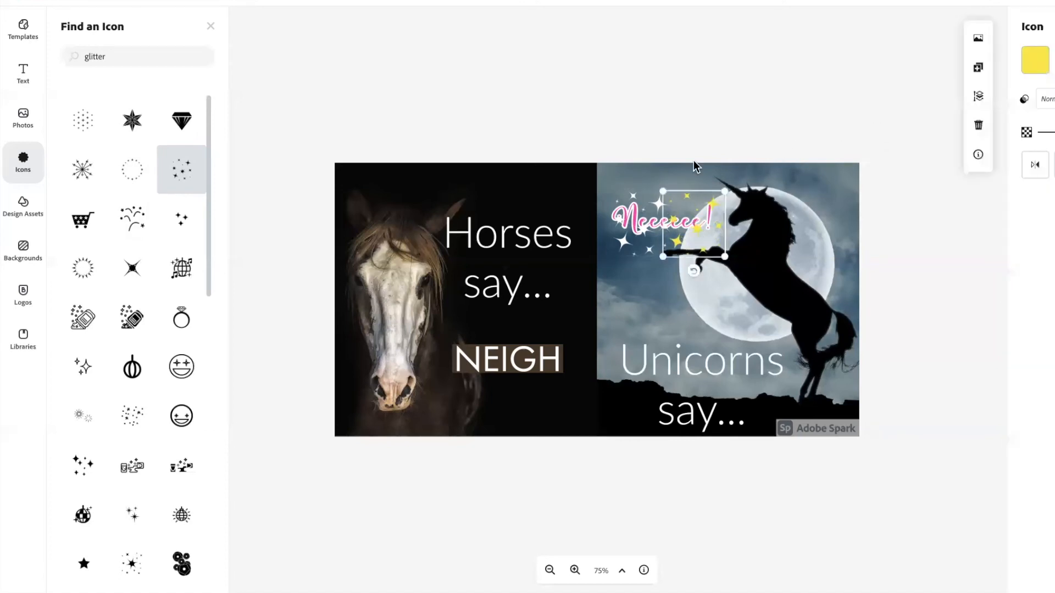
{"action": "left_click", "coordinate": [755, 109]}
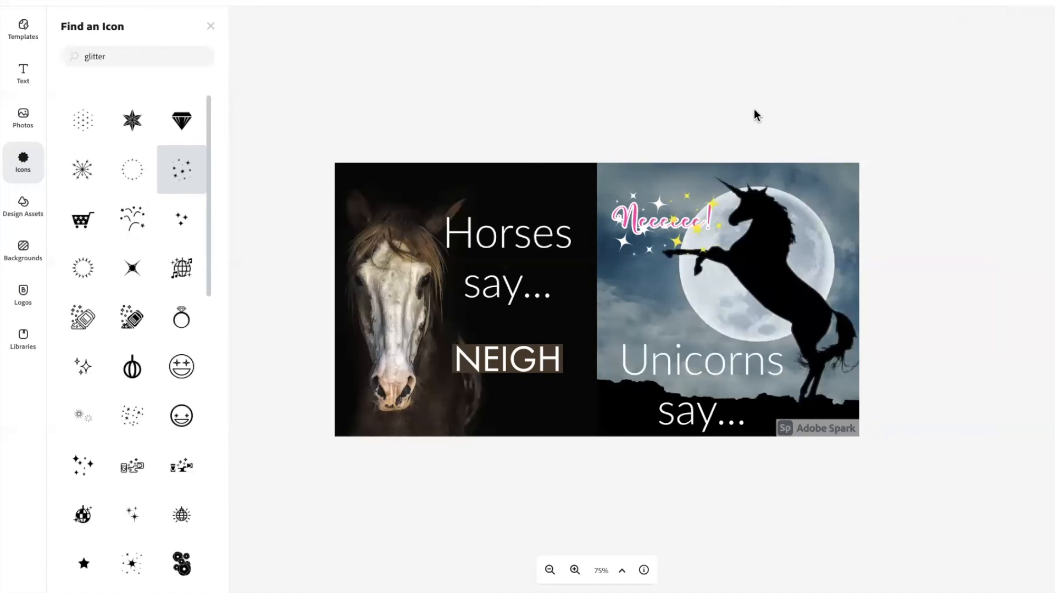
{"action": "left_click", "coordinate": [690, 192]}
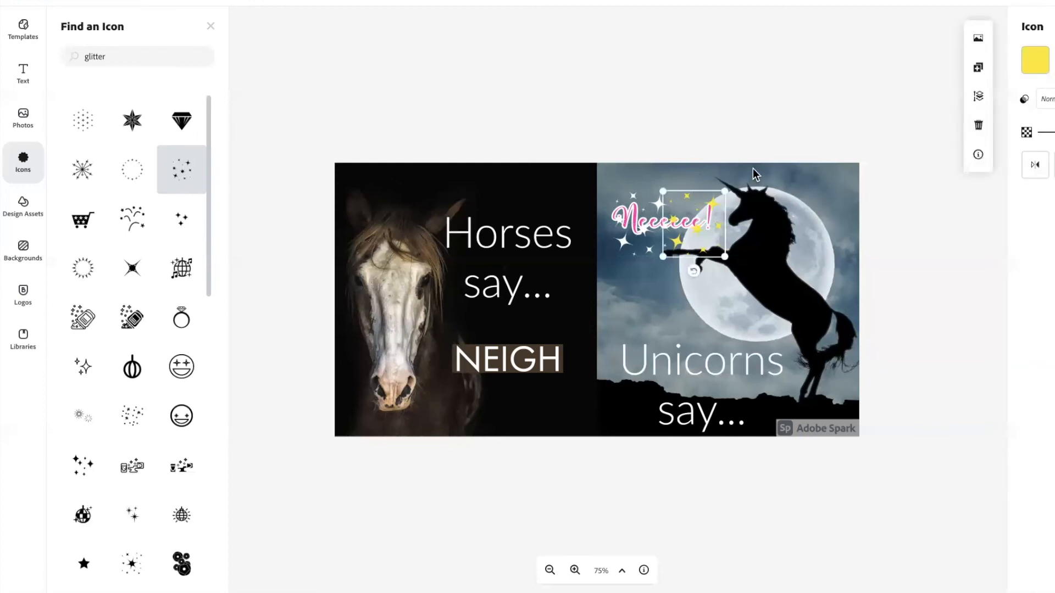
{"action": "left_click_drag", "start_coordinate": [713, 267], "coordinate": [719, 208]}
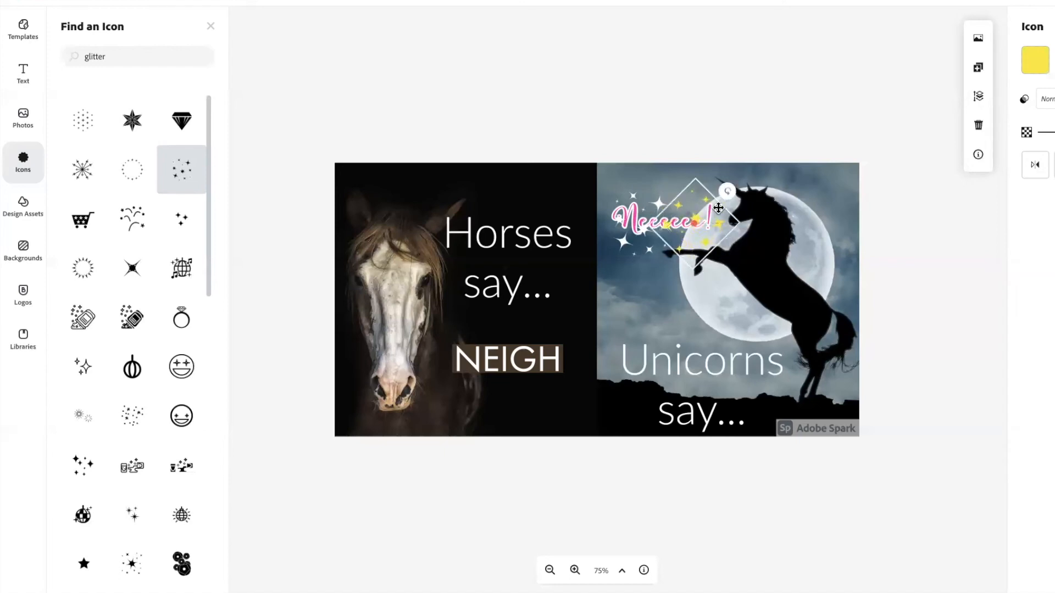
{"action": "left_click", "coordinate": [826, 138]}
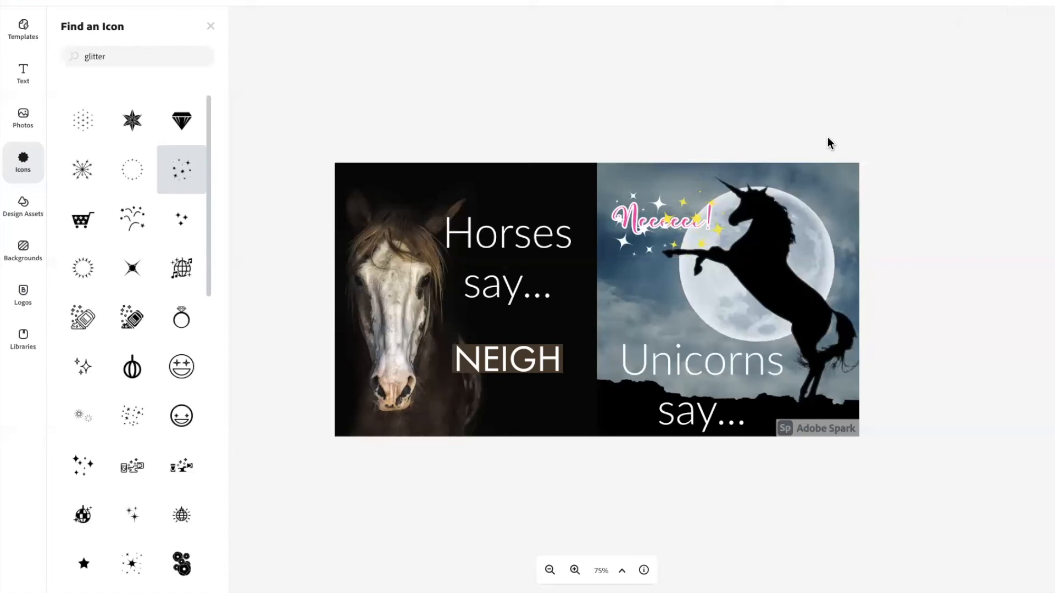
{"action": "left_click_drag", "start_coordinate": [679, 200], "coordinate": [684, 194]}
{"action": "left_click", "coordinate": [818, 140]}
Step: Apply the teal-and-pink Duotone filter preset to the unicorn photo
{"action": "left_click", "coordinate": [816, 216]}
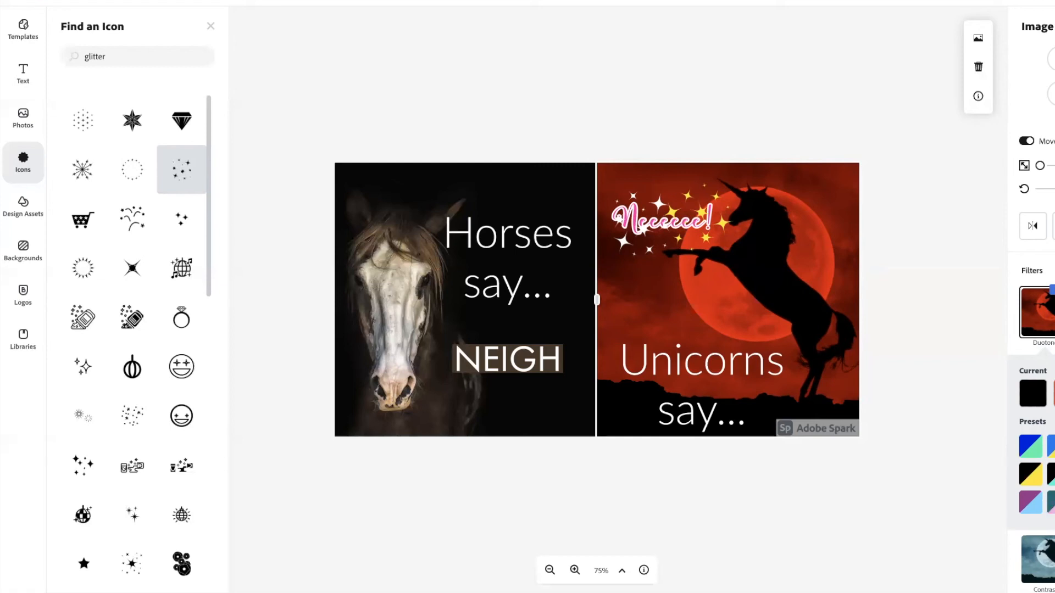
{"action": "left_click", "coordinate": [1050, 505]}
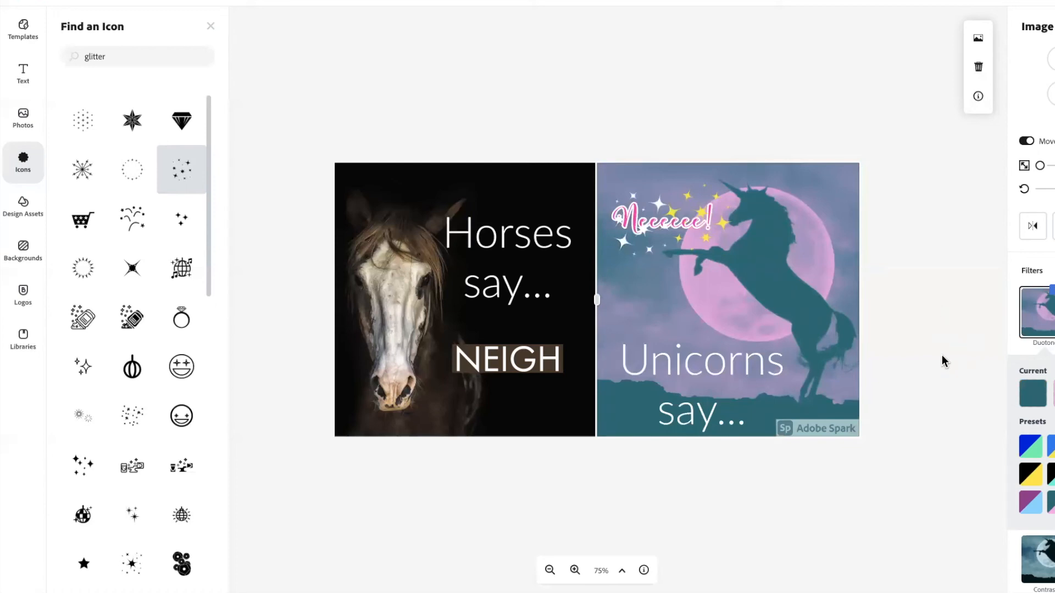
{"action": "left_click", "coordinate": [899, 311]}
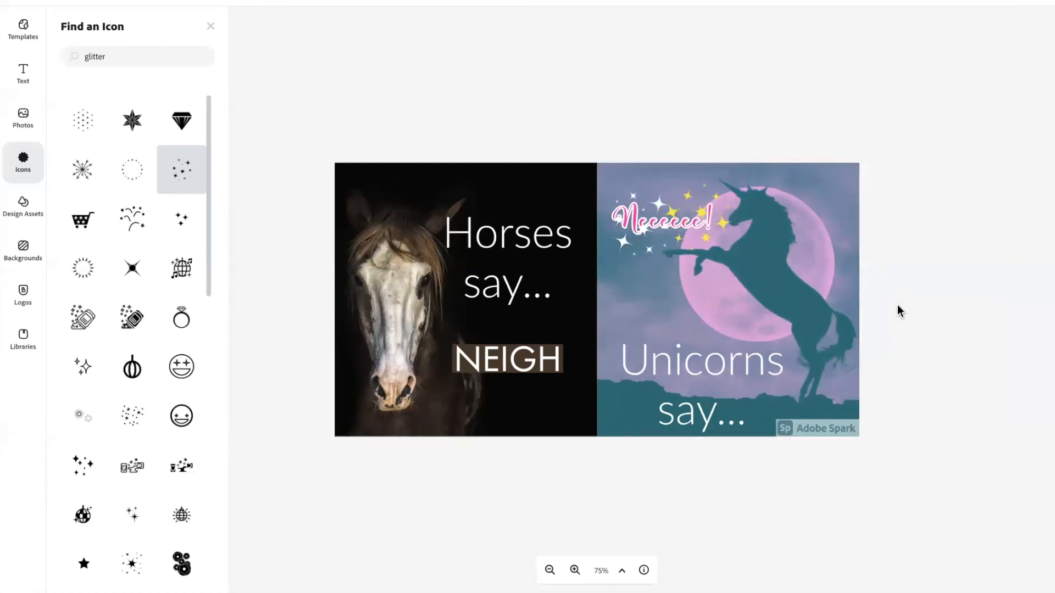
Step: Try Colorize filter variations on the unicorn photo, then return it to the teal-and-pink Duotone filter
{"action": "left_click", "coordinate": [795, 257]}
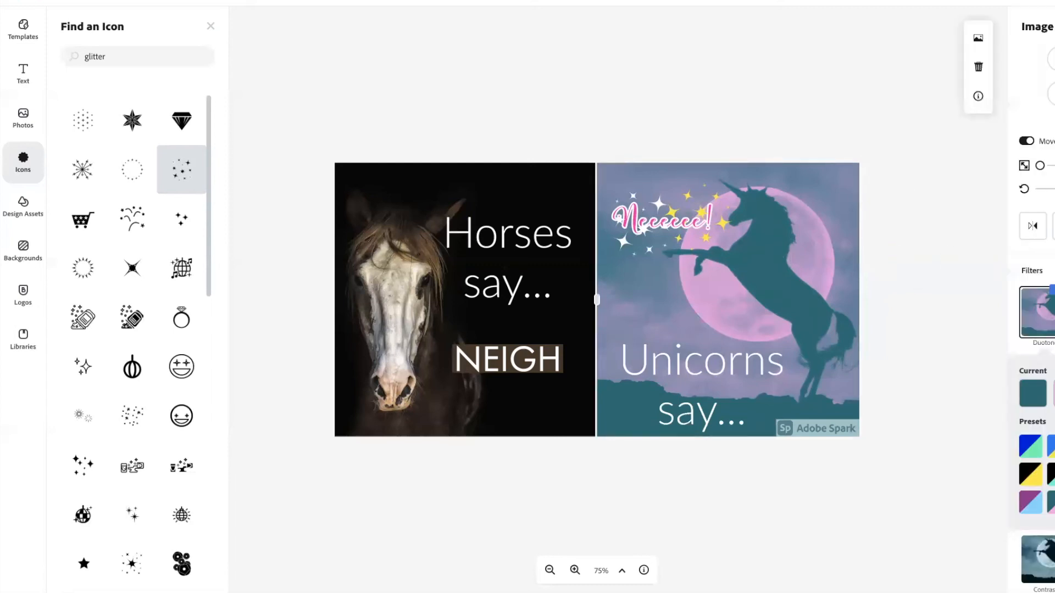
{"action": "scroll", "coordinate": [1034, 329], "scroll_direction": "down", "scroll_amount": 3}
{"action": "left_click", "coordinate": [1053, 442]}
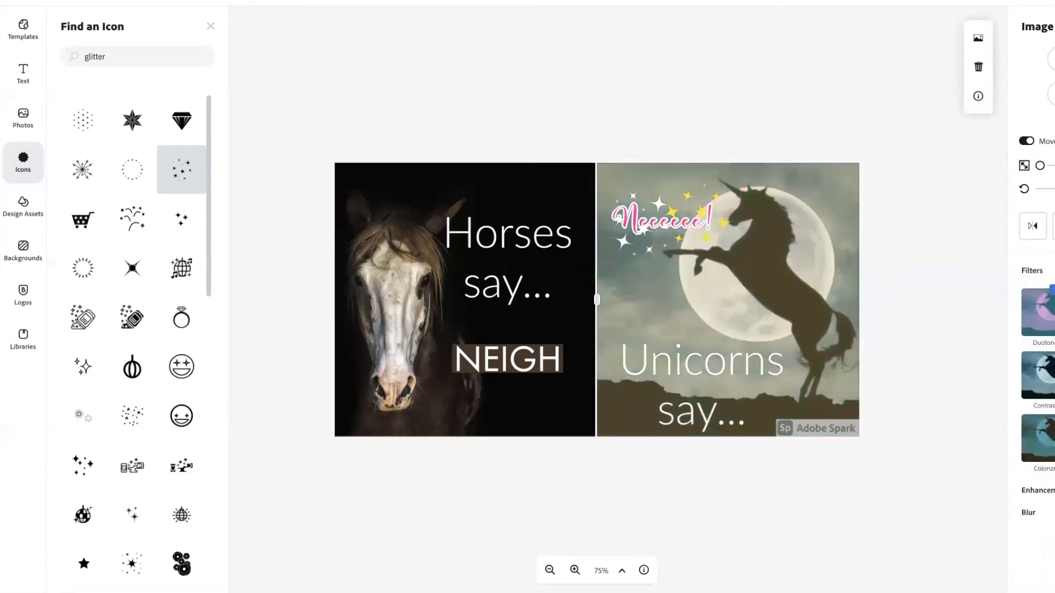
{"action": "left_click", "coordinate": [1050, 445]}
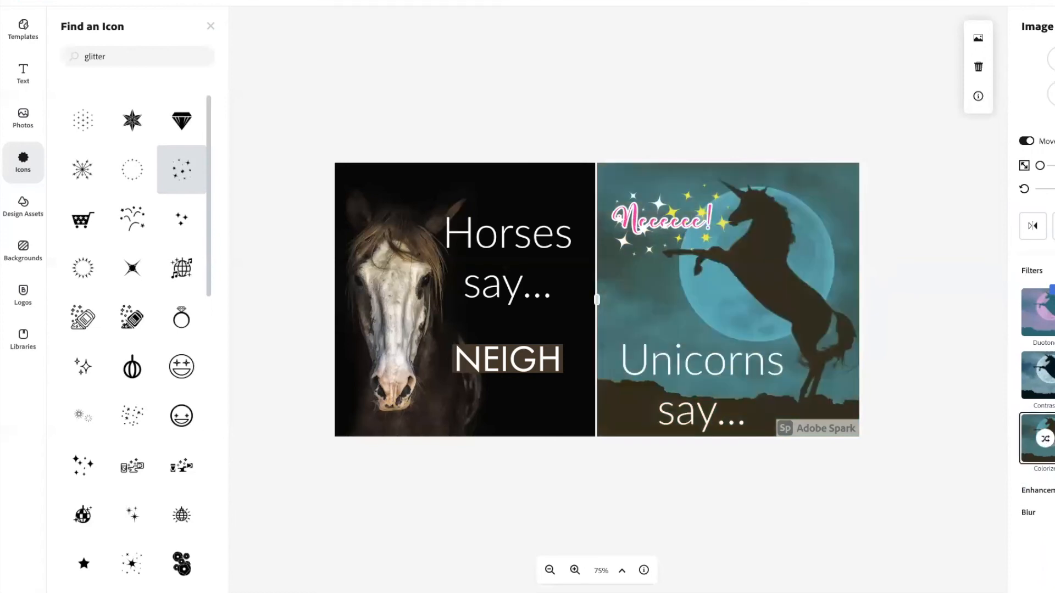
{"action": "left_click", "coordinate": [1043, 327]}
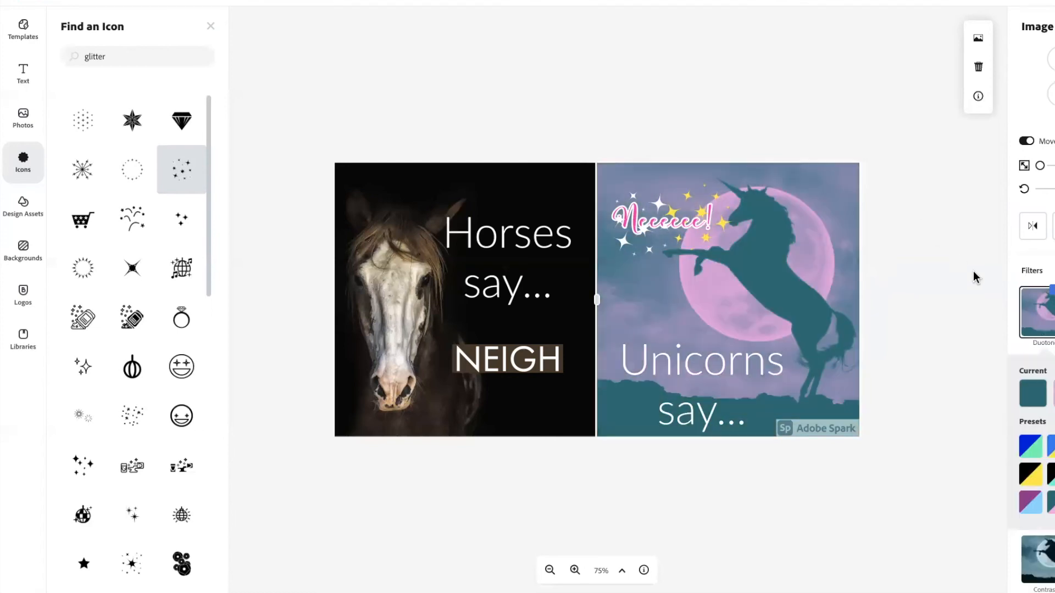
{"action": "scroll", "coordinate": [1033, 285], "scroll_direction": "down", "scroll_amount": 3}
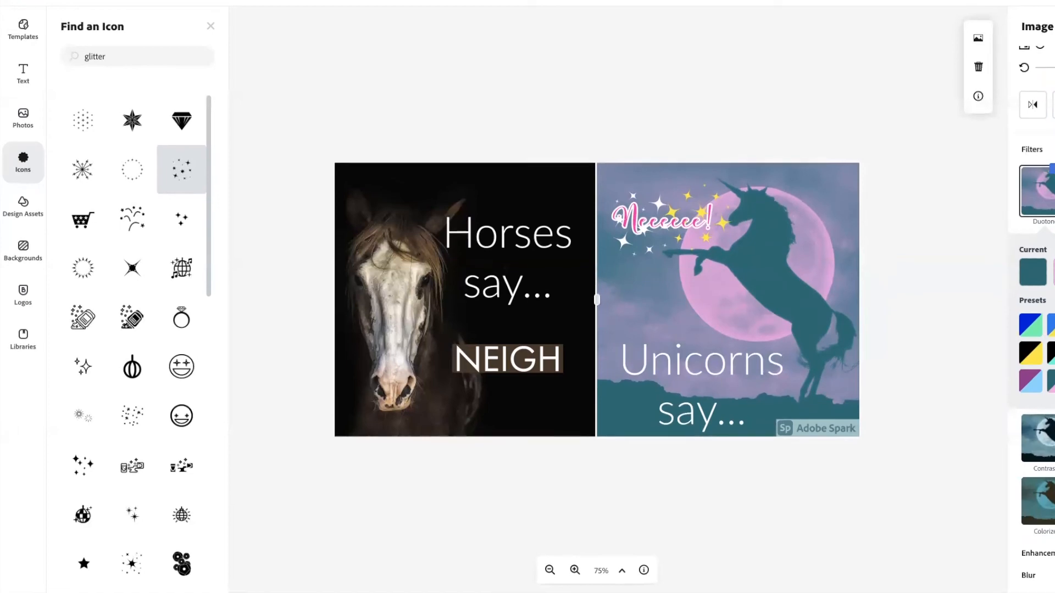
Step: Increase the Sharpen enhancement on the unicorn photo and deselect it
{"action": "scroll", "coordinate": [1031, 297], "scroll_direction": "down", "scroll_amount": 6}
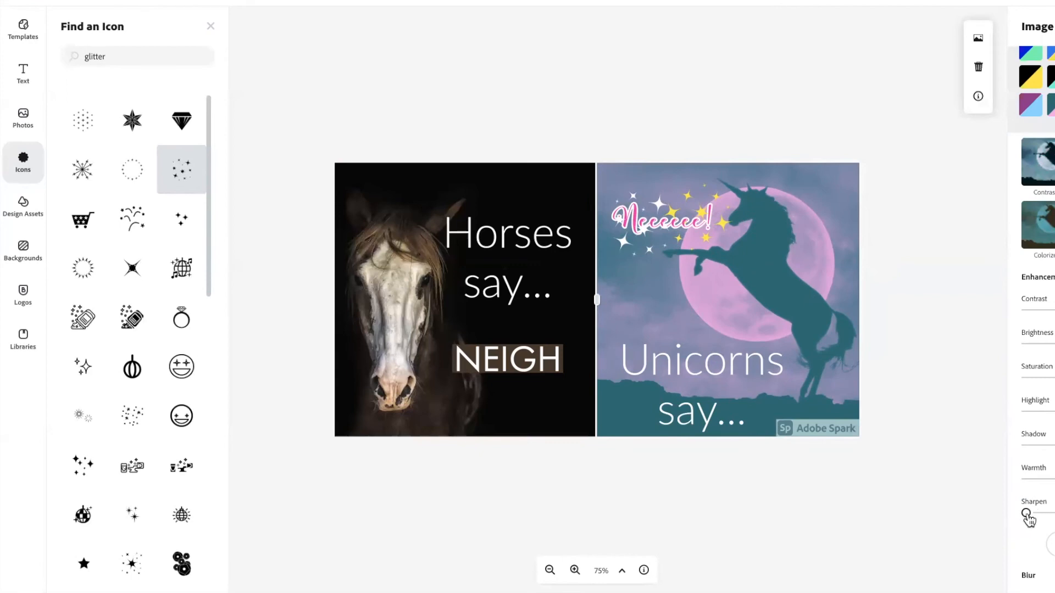
{"action": "left_click_drag", "start_coordinate": [1026, 515], "coordinate": [1054, 513]}
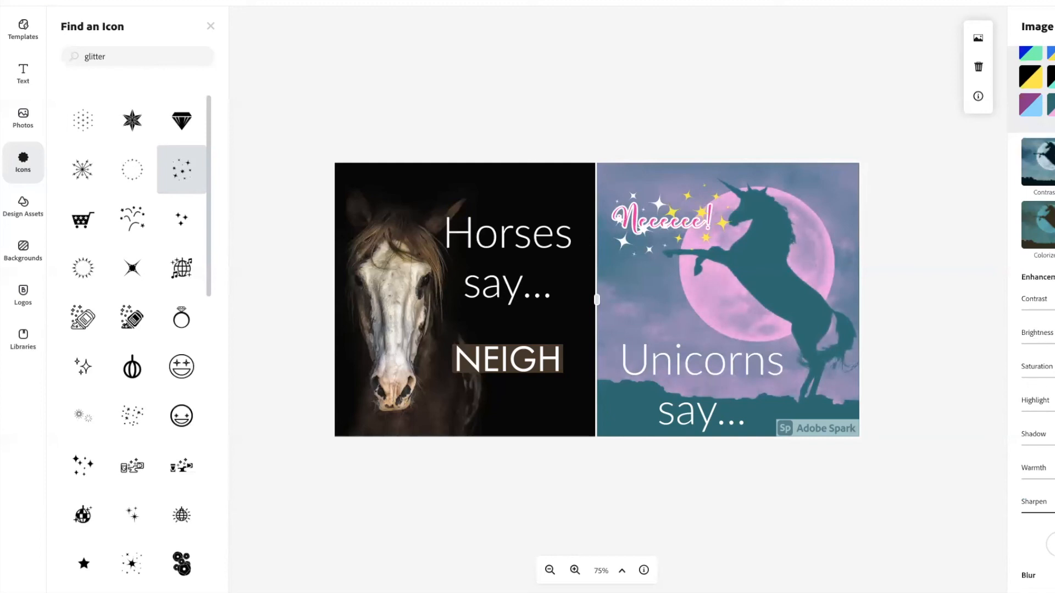
{"action": "scroll", "coordinate": [1027, 247], "scroll_direction": "up", "scroll_amount": 7}
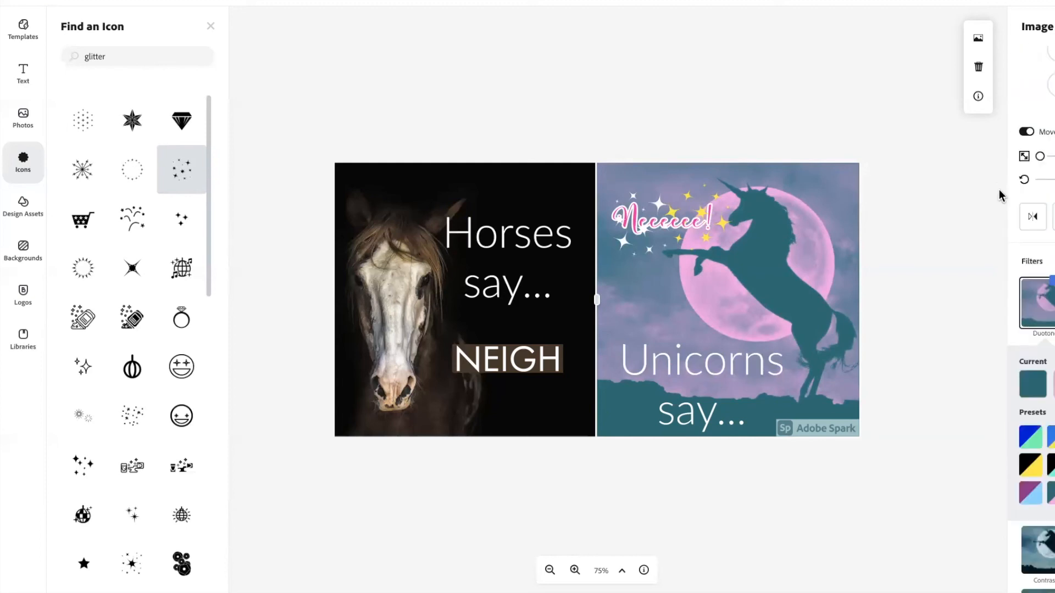
{"action": "left_click", "coordinate": [833, 131]}
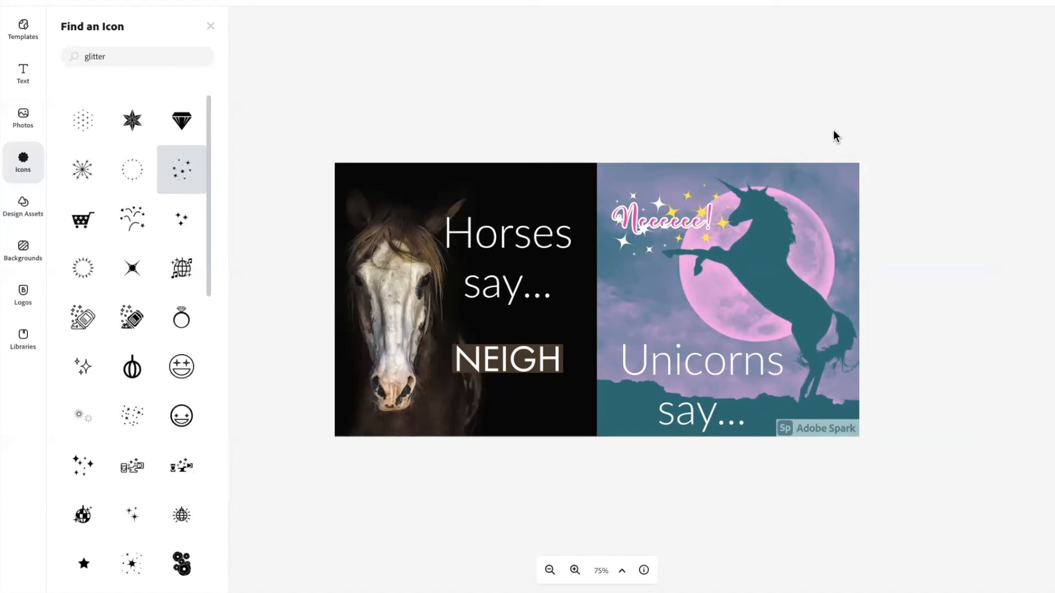
Step: Search the design assets for "bow" and add the orange ribbon bow with two hanging tails to the graphic
{"action": "left_click", "coordinate": [24, 219]}
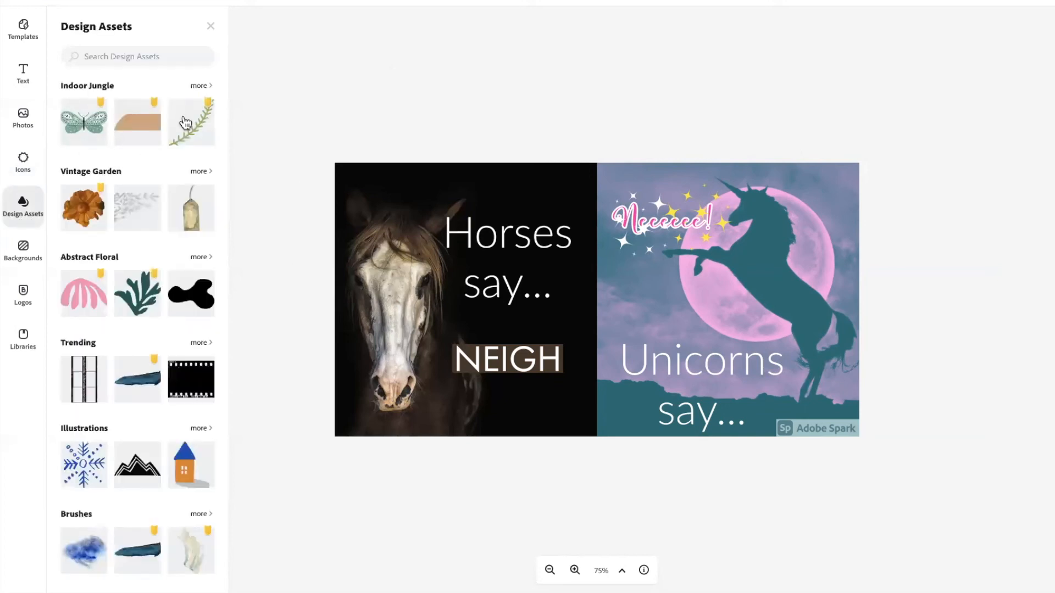
{"action": "left_click", "coordinate": [139, 56]}
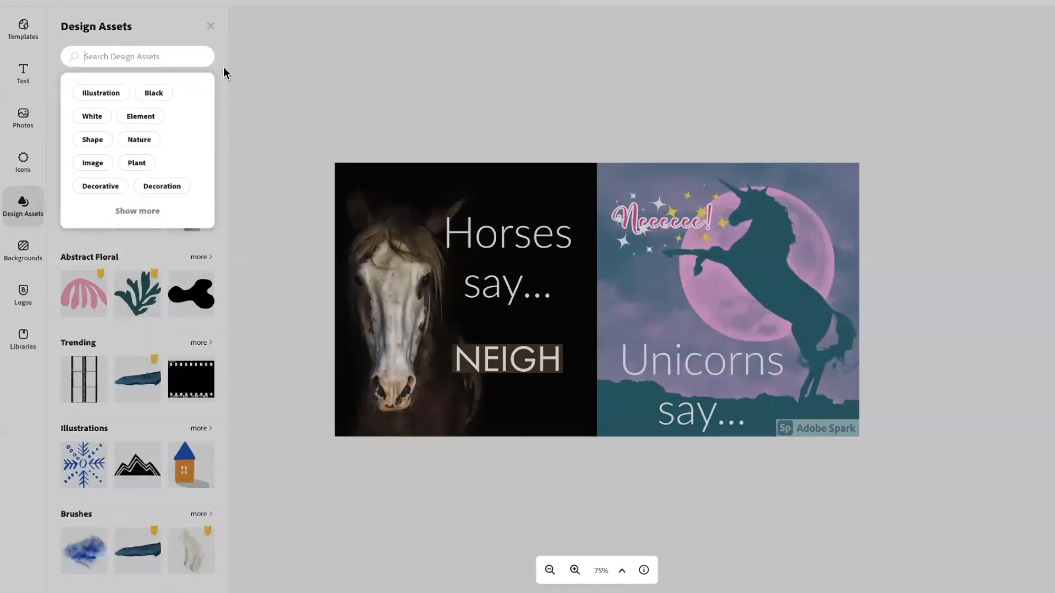
{"action": "type", "text": "bow"}
{"action": "key", "text": "Return"}
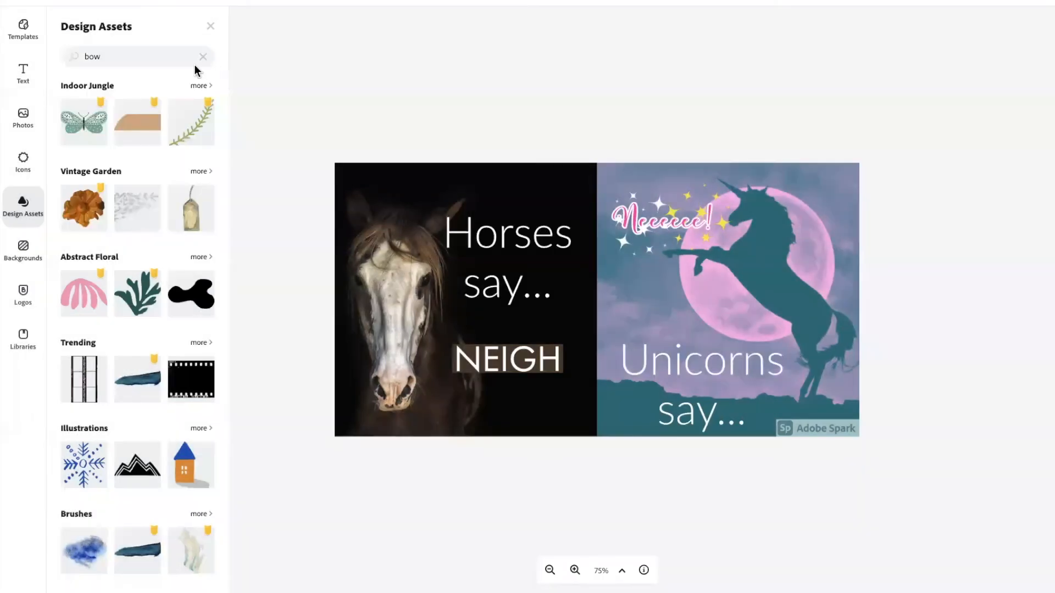
{"action": "left_click", "coordinate": [139, 56]}
{"action": "left_click", "coordinate": [202, 55]}
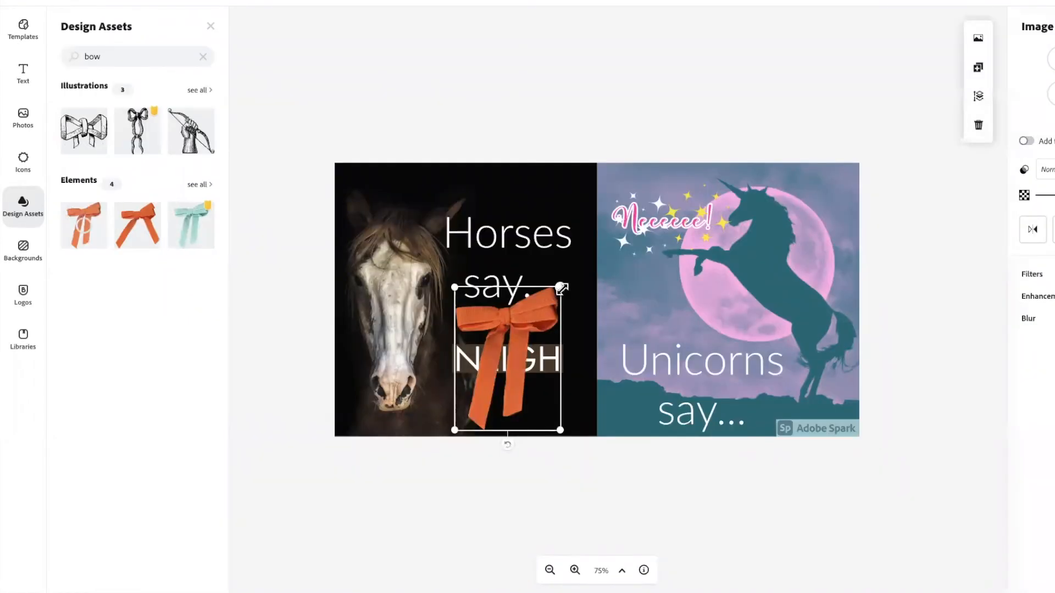
Step: Shrink the orange bow and position it on the unicorn's neck
{"action": "left_click_drag", "start_coordinate": [559, 283], "coordinate": [782, 219]}
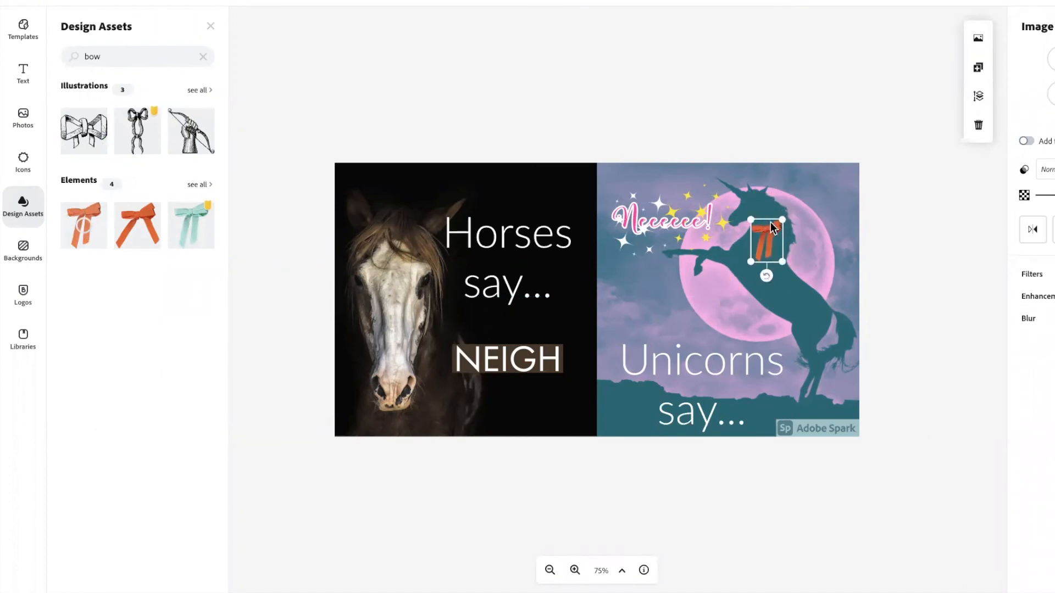
{"action": "left_click", "coordinate": [864, 172]}
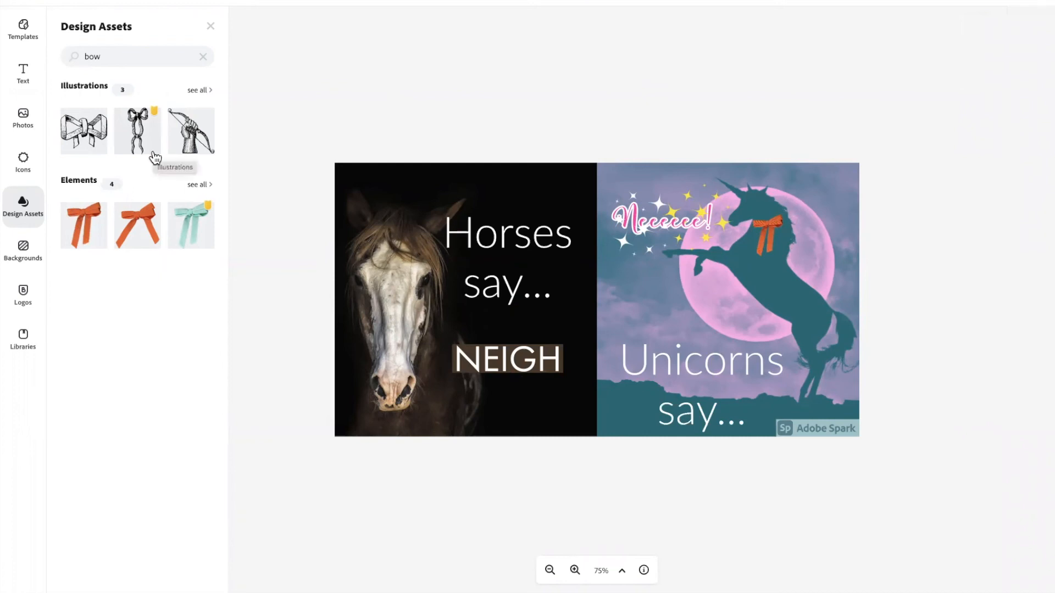
{"action": "left_click", "coordinate": [763, 231]}
{"action": "left_click", "coordinate": [870, 132]}
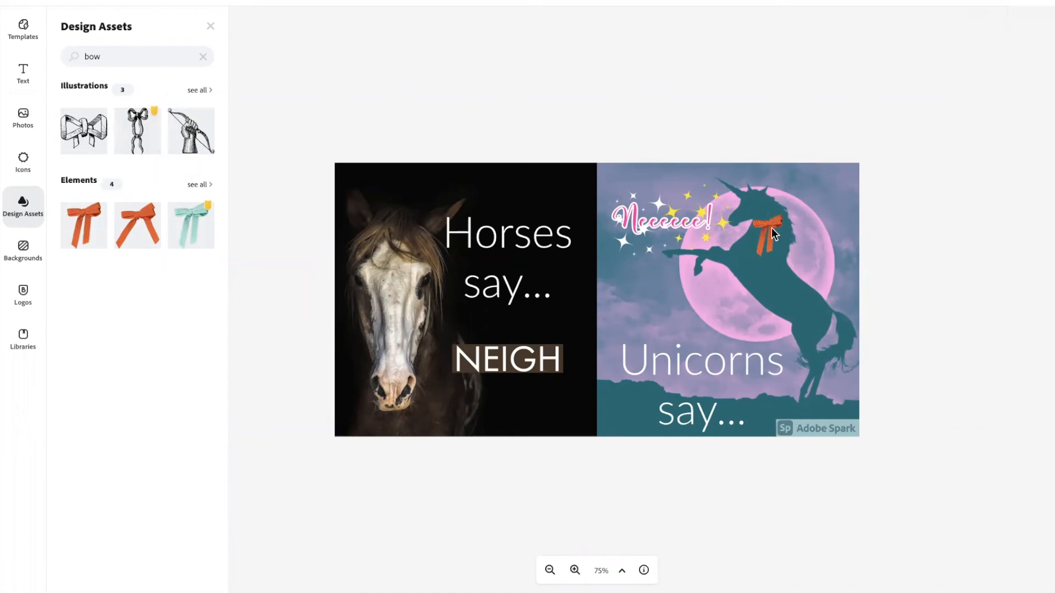
{"action": "left_click", "coordinate": [769, 233]}
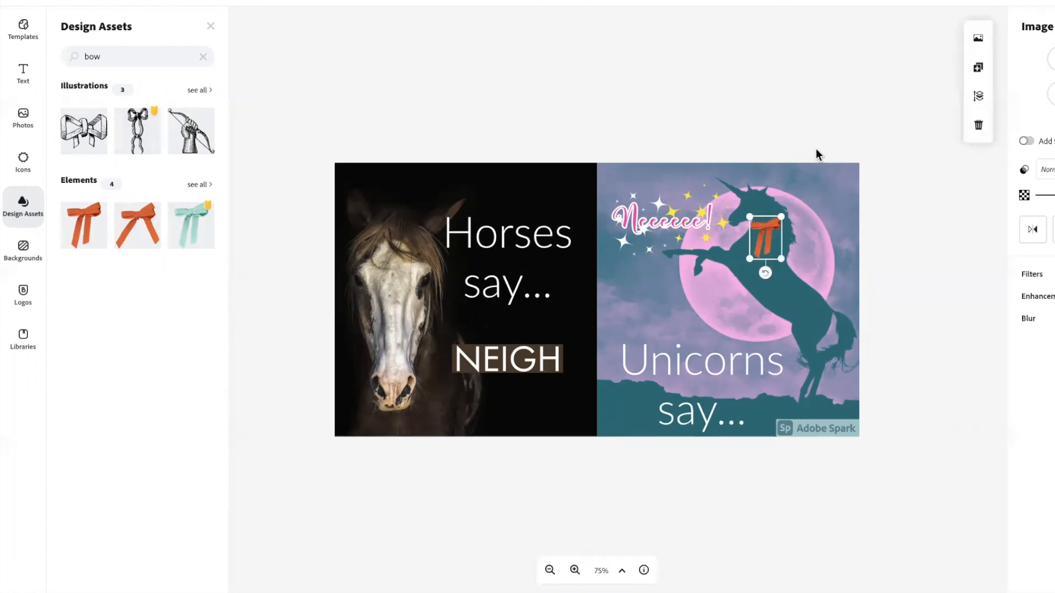
{"action": "left_click", "coordinate": [811, 131]}
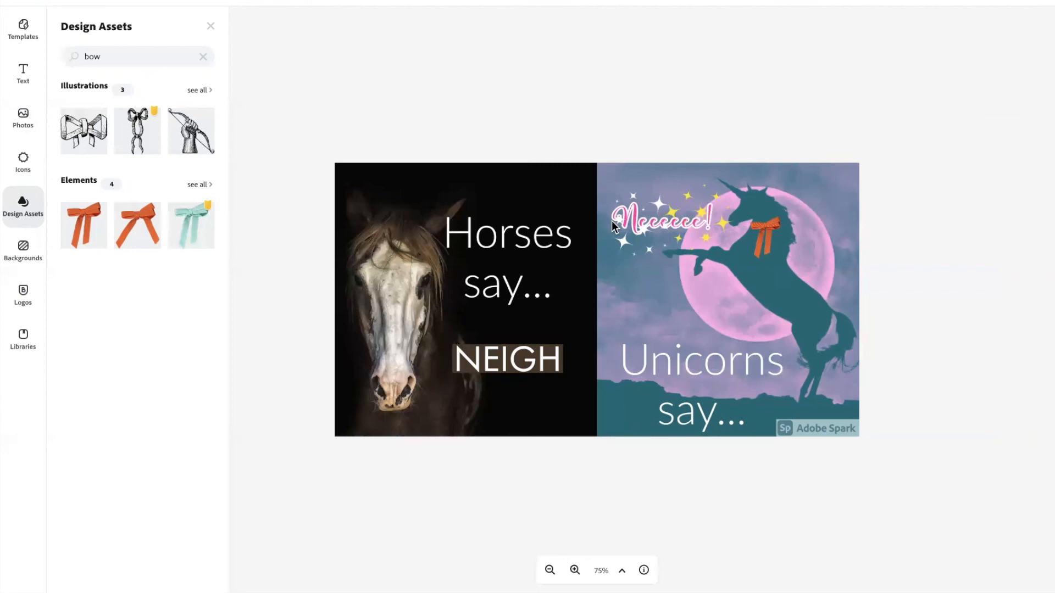
Step: Clear the bow search and look through the design asset categories for another decoration
{"action": "left_click", "coordinate": [24, 209]}
{"action": "left_click", "coordinate": [22, 205]}
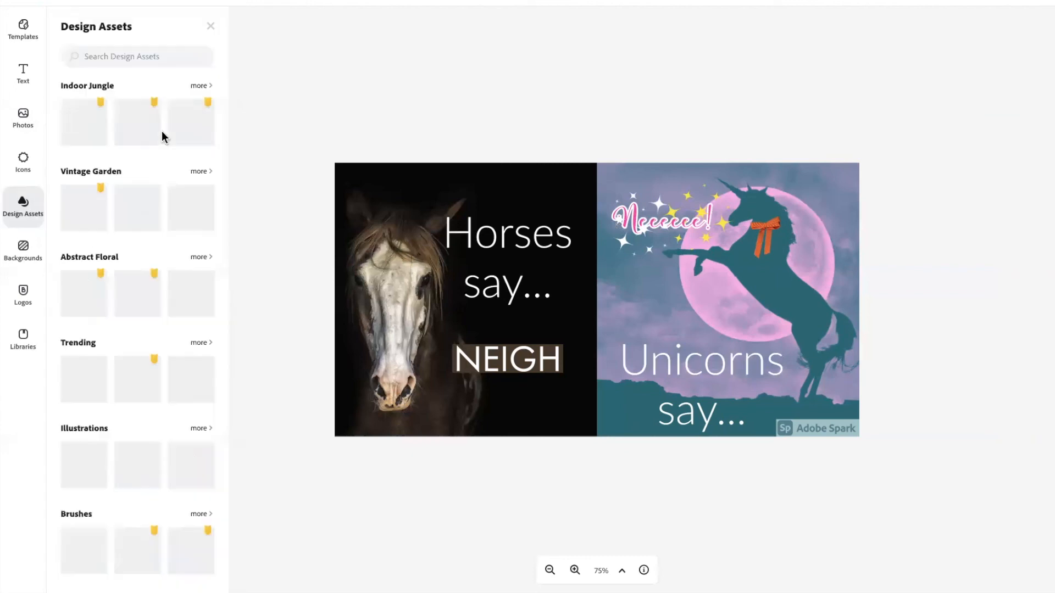
{"action": "left_click", "coordinate": [136, 56]}
{"action": "left_click", "coordinate": [245, 64]}
{"action": "scroll", "coordinate": [144, 185], "scroll_direction": "down", "scroll_amount": 4}
{"action": "scroll", "coordinate": [143, 181], "scroll_direction": "down", "scroll_amount": 3}
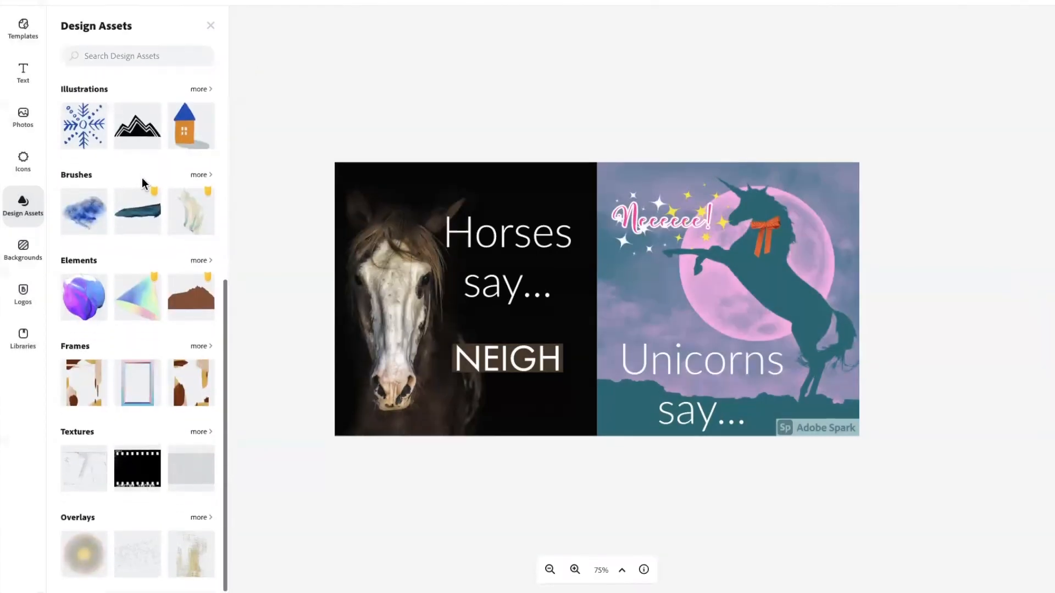
{"action": "scroll", "coordinate": [143, 183], "scroll_direction": "up", "scroll_amount": 1}
{"action": "scroll", "coordinate": [142, 183], "scroll_direction": "up", "scroll_amount": 3}
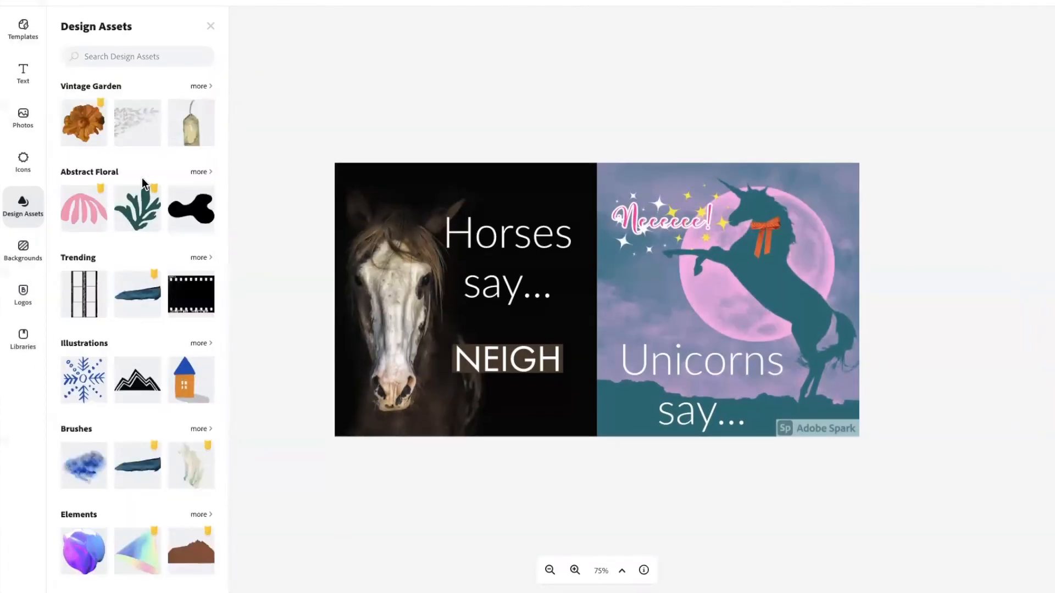
{"action": "scroll", "coordinate": [143, 183], "scroll_direction": "down", "scroll_amount": 1}
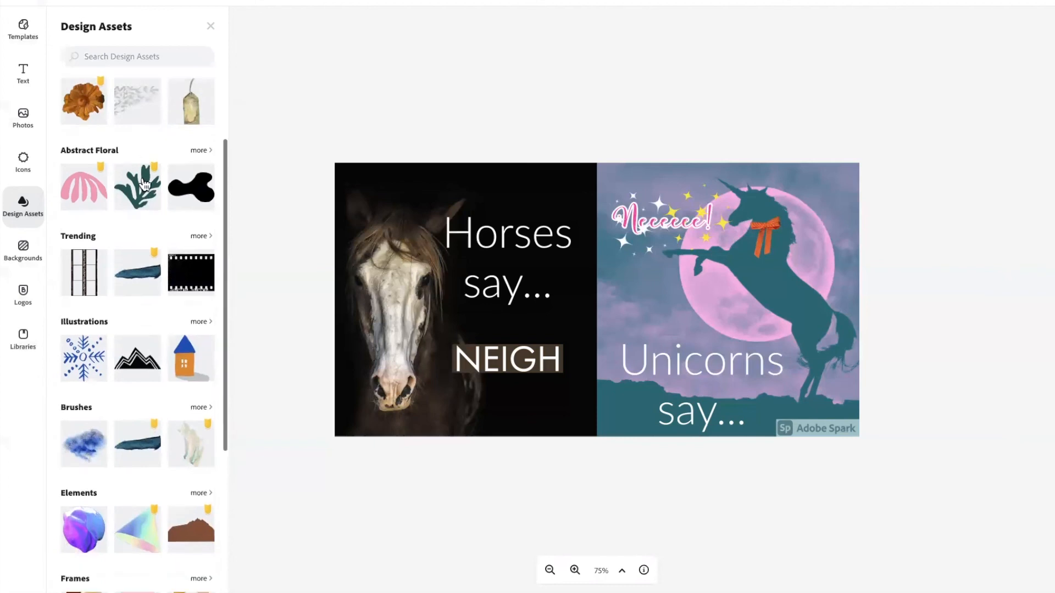
Step: Browse the Travel and Adventure illustrations and add the orange-and-yellow coach bus from Transportation to the graphic
{"action": "left_click", "coordinate": [201, 322]}
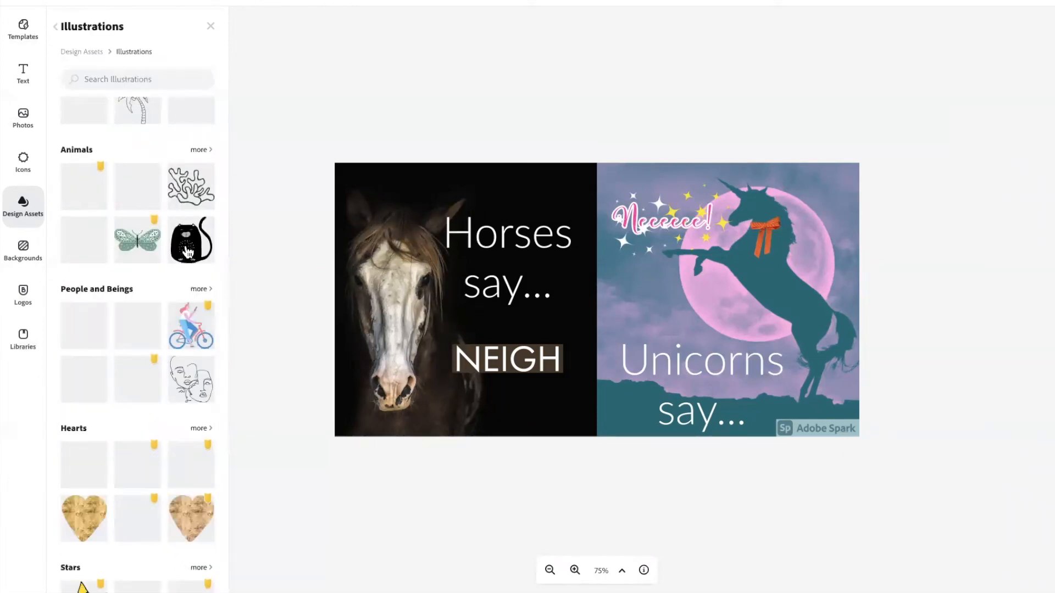
{"action": "scroll", "coordinate": [189, 251], "scroll_direction": "down", "scroll_amount": 2}
{"action": "scroll", "coordinate": [187, 252], "scroll_direction": "down", "scroll_amount": 12}
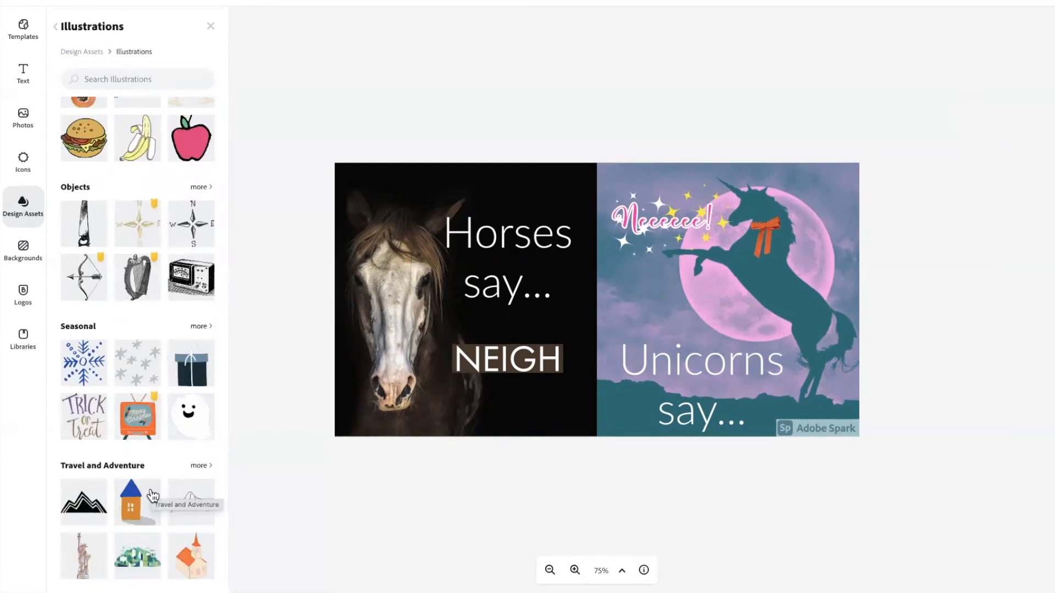
{"action": "left_click", "coordinate": [199, 466]}
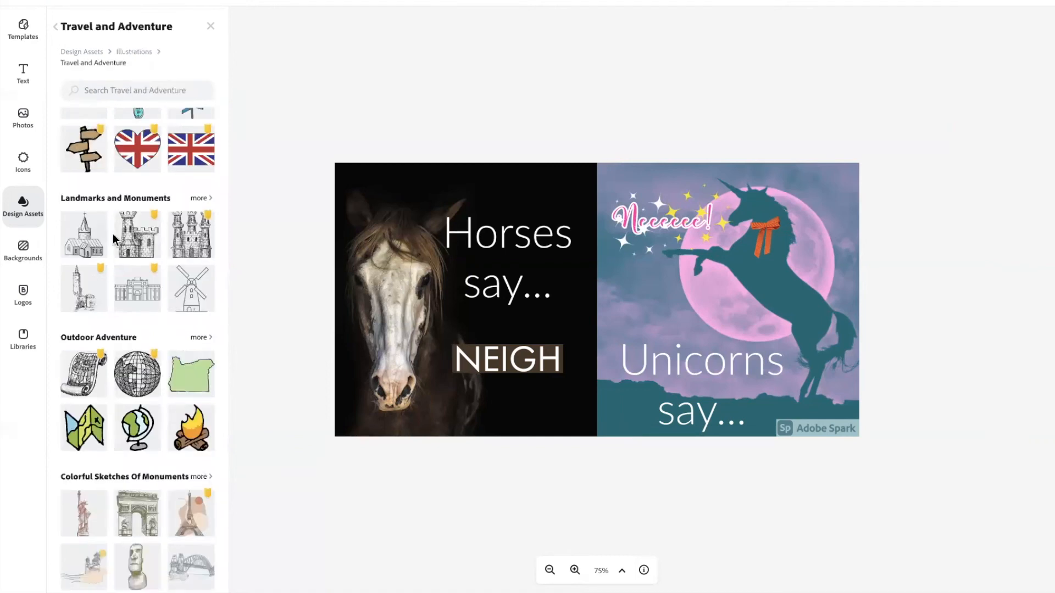
{"action": "scroll", "coordinate": [137, 286], "scroll_direction": "down", "scroll_amount": 8}
{"action": "scroll", "coordinate": [137, 291], "scroll_direction": "down", "scroll_amount": 6}
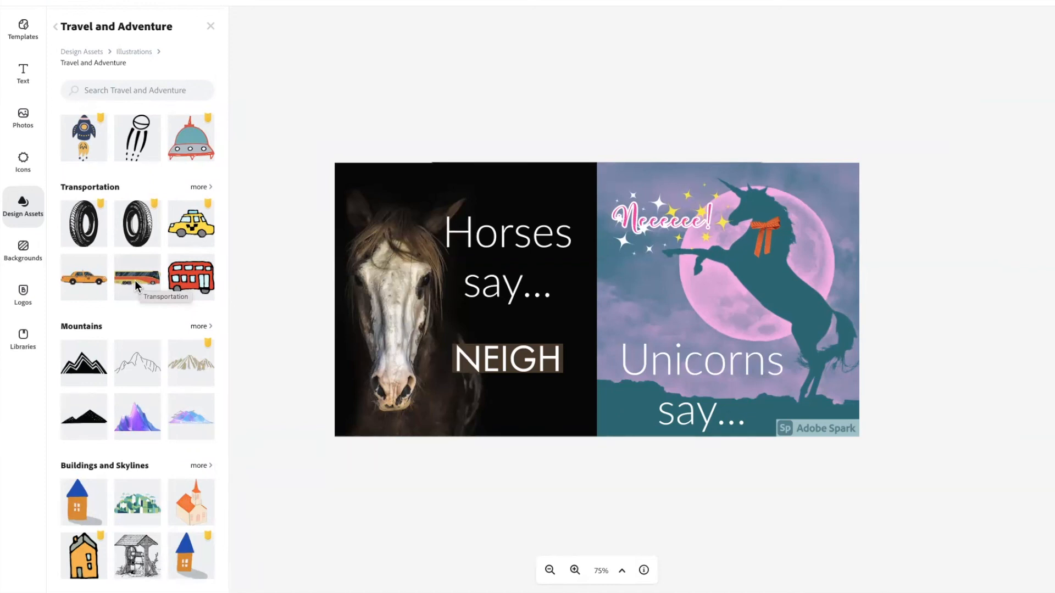
{"action": "left_click", "coordinate": [134, 280]}
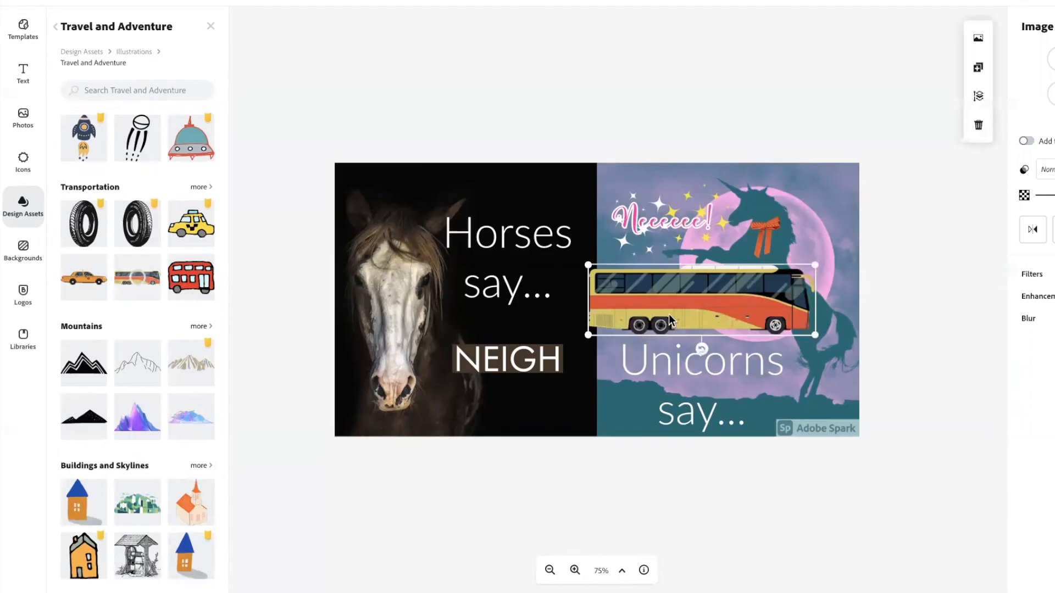
Step: Rotate the bus to vertical, enlarge it past the canvas height and center it over the divide between the two columns
{"action": "left_click_drag", "start_coordinate": [702, 349], "coordinate": [611, 298]}
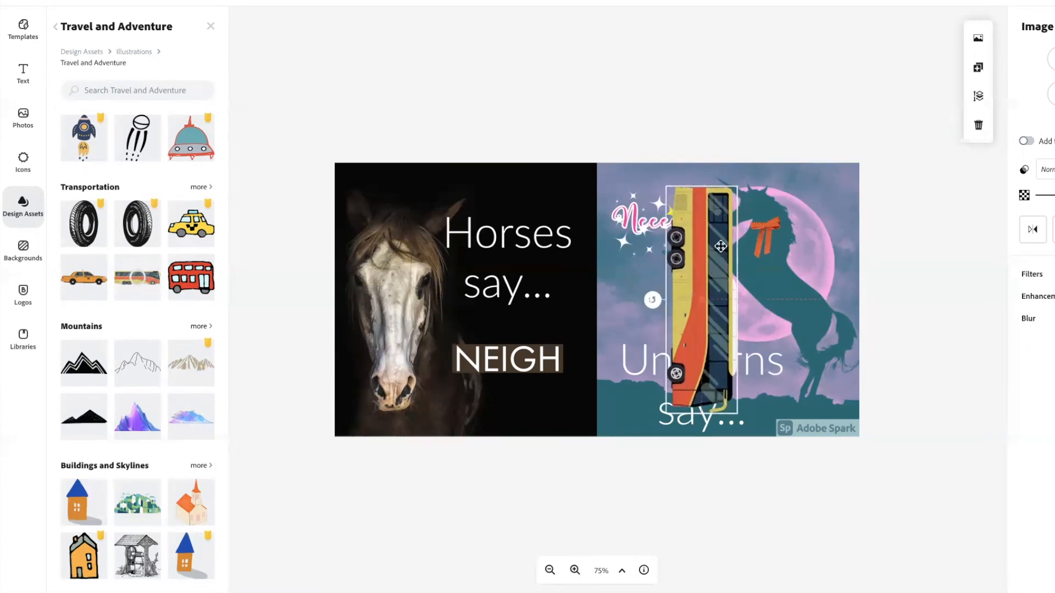
{"action": "left_click_drag", "start_coordinate": [617, 222], "coordinate": [595, 252]}
{"action": "left_click_drag", "start_coordinate": [561, 199], "coordinate": [549, 181]}
{"action": "left_click_drag", "start_coordinate": [593, 230], "coordinate": [601, 253]}
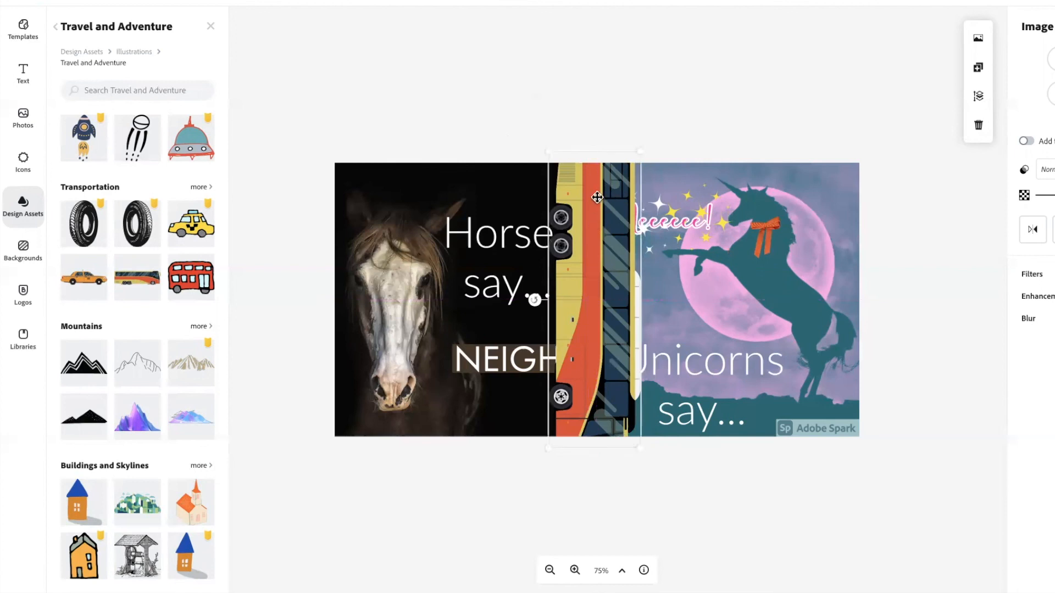
{"action": "left_click", "coordinate": [695, 123]}
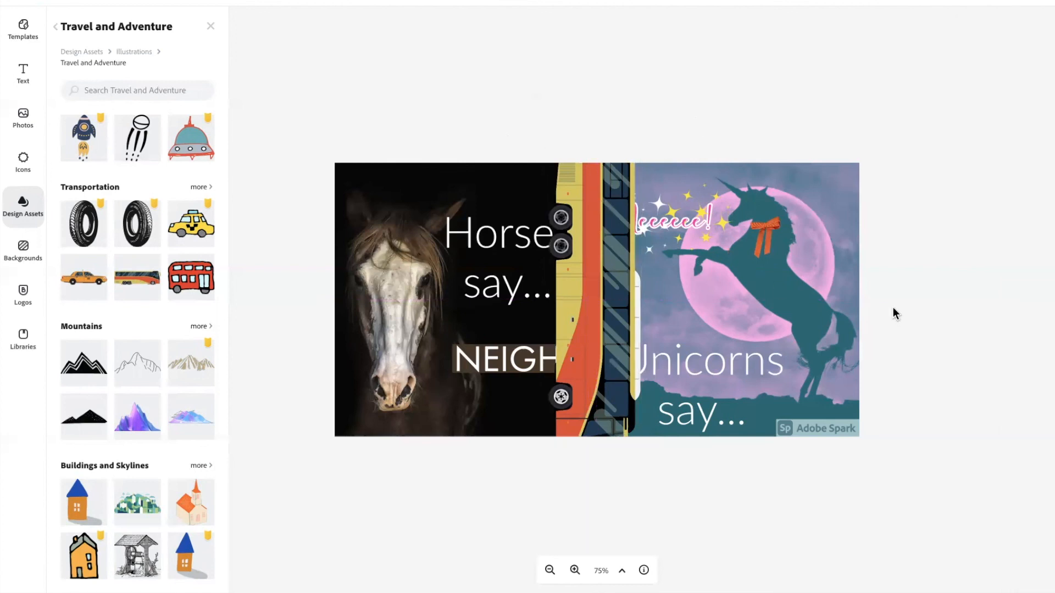
Step: Crop the bus to a narrow vertical strip and move the strip over the divide between the two photos
{"action": "left_click", "coordinate": [578, 248]}
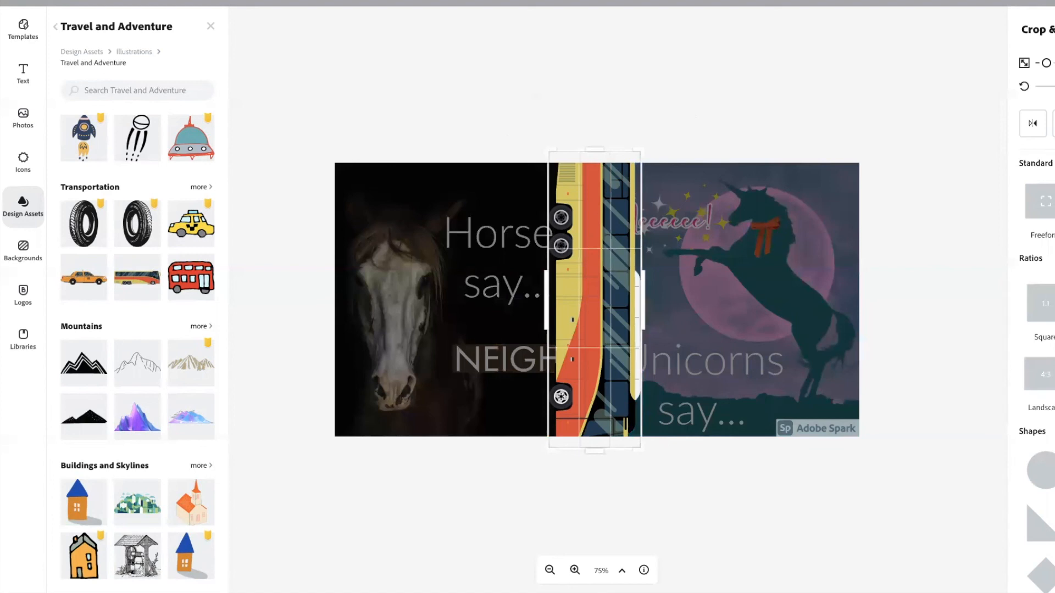
{"action": "left_click_drag", "start_coordinate": [543, 300], "coordinate": [603, 303]}
{"action": "left_click", "coordinate": [708, 144]}
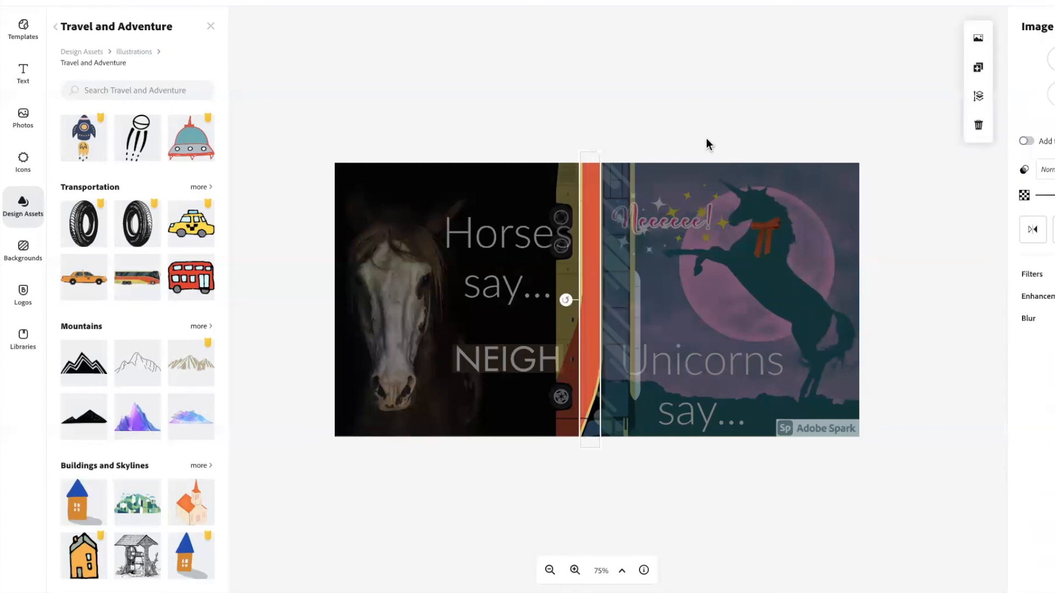
{"action": "left_click_drag", "start_coordinate": [593, 184], "coordinate": [587, 188]}
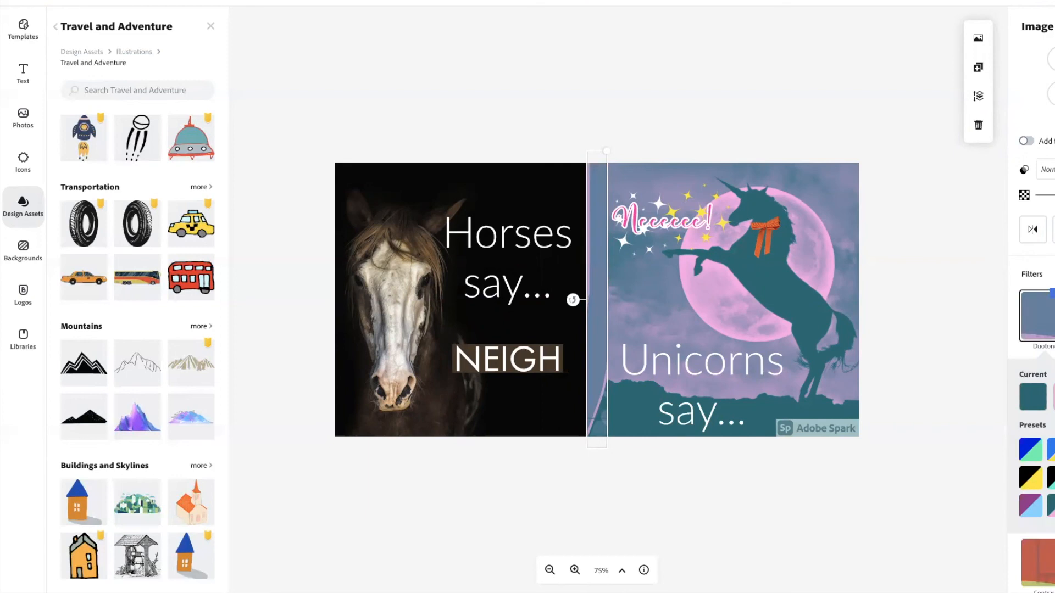
Step: Apply the blue-and-green Duotone preset to the divider strip
{"action": "scroll", "coordinate": [1031, 390], "scroll_direction": "down", "scroll_amount": 2}
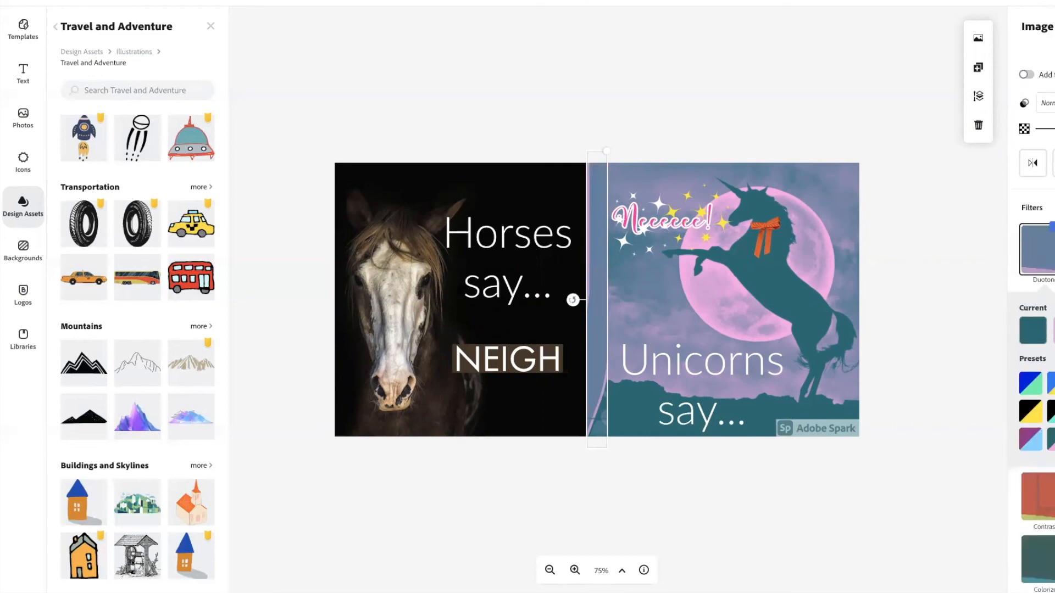
{"action": "left_click", "coordinate": [1031, 387]}
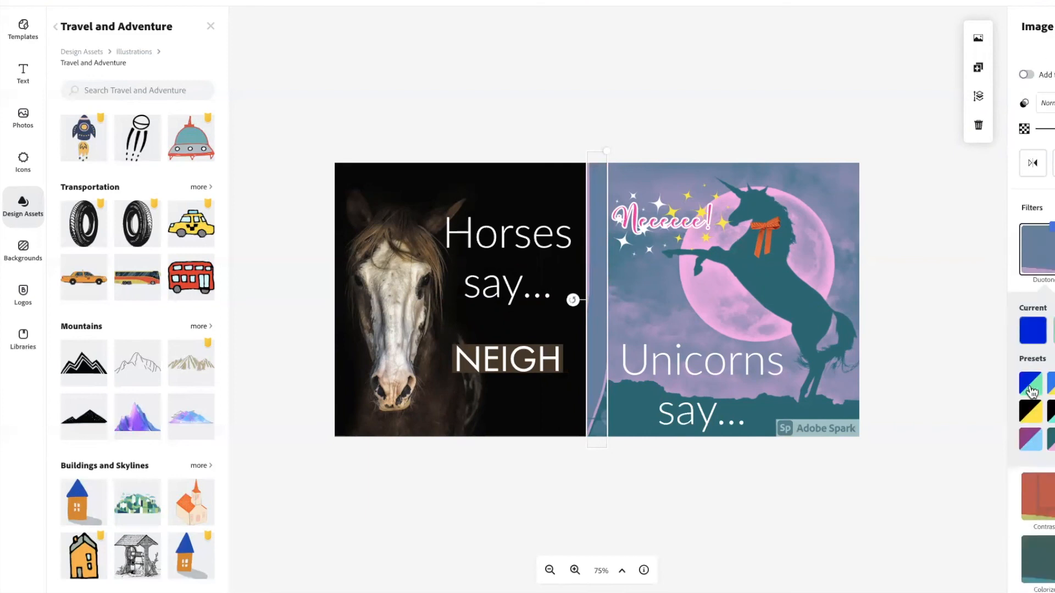
{"action": "left_click", "coordinate": [917, 108]}
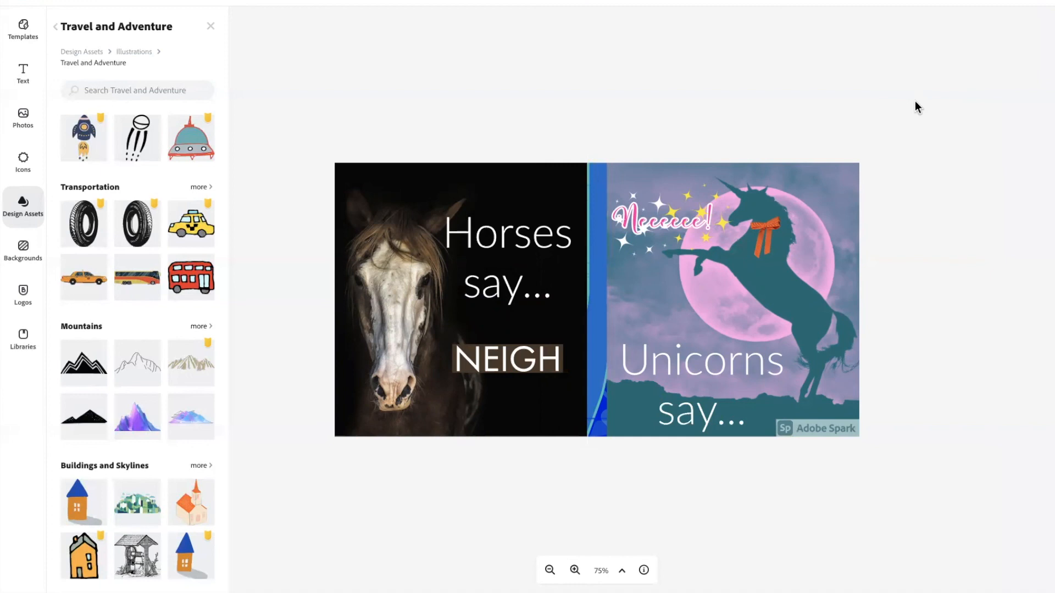
Step: Select the blue divider strip between the photos and increase its Blur
{"action": "left_click", "coordinate": [587, 176]}
{"action": "left_click", "coordinate": [662, 127]}
{"action": "left_click", "coordinate": [594, 175]}
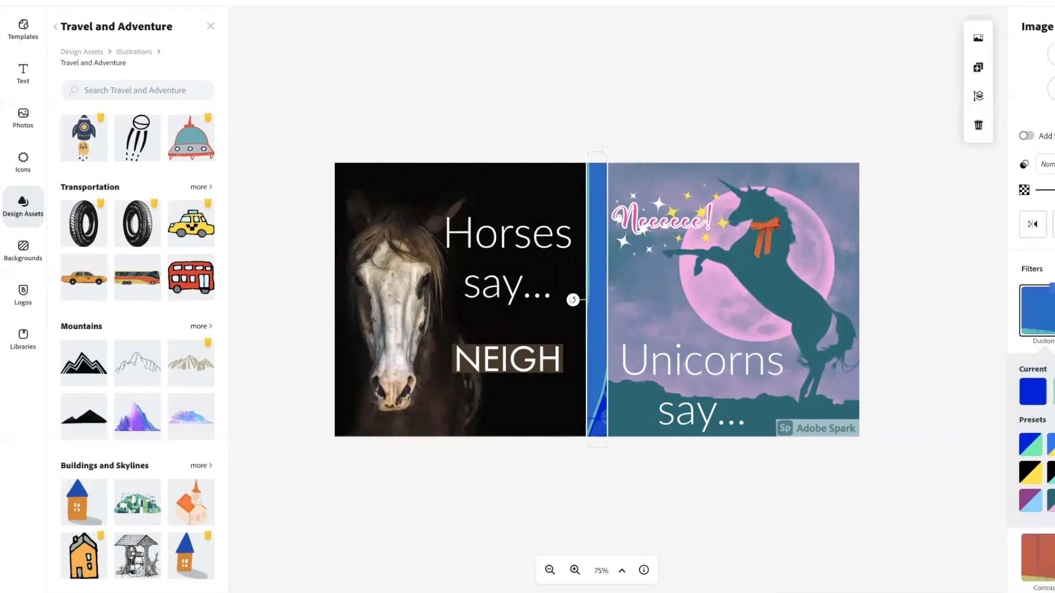
{"action": "scroll", "coordinate": [1031, 329], "scroll_direction": "down", "scroll_amount": 2}
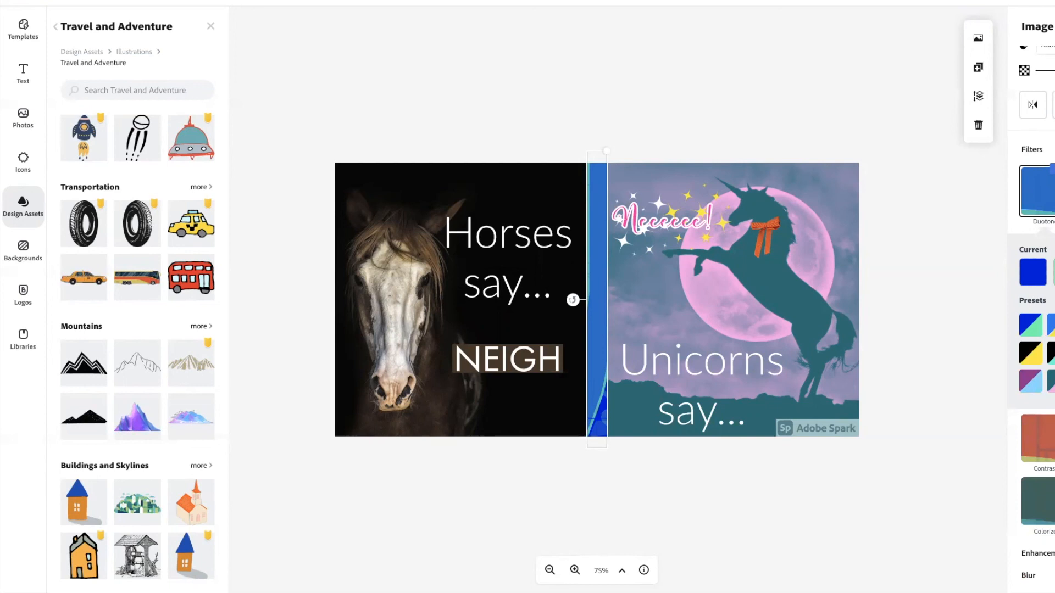
{"action": "scroll", "coordinate": [1031, 329], "scroll_direction": "down", "scroll_amount": 1}
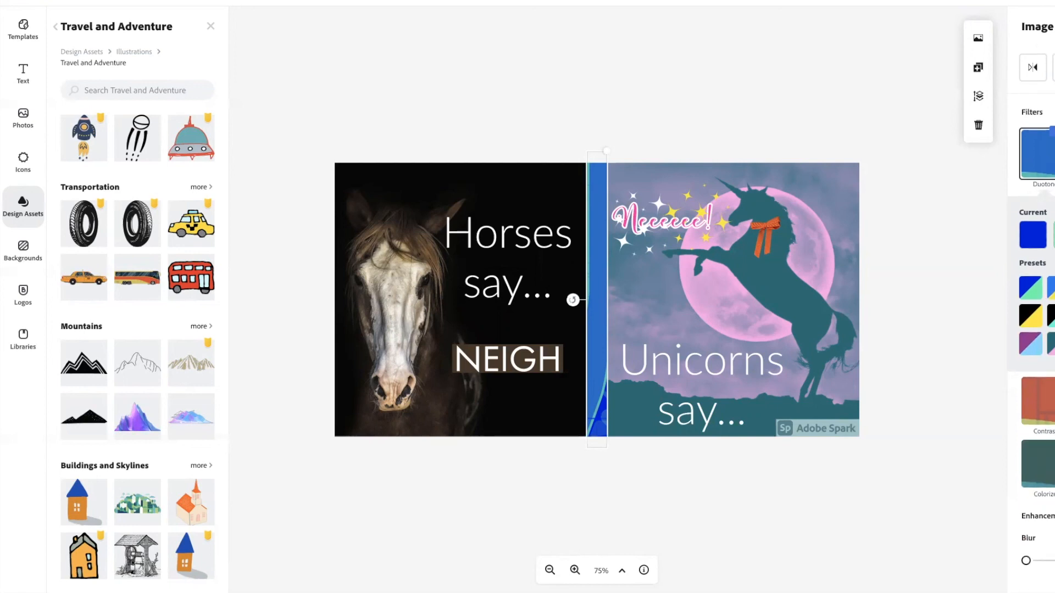
{"action": "left_click_drag", "start_coordinate": [1025, 561], "coordinate": [1044, 563]}
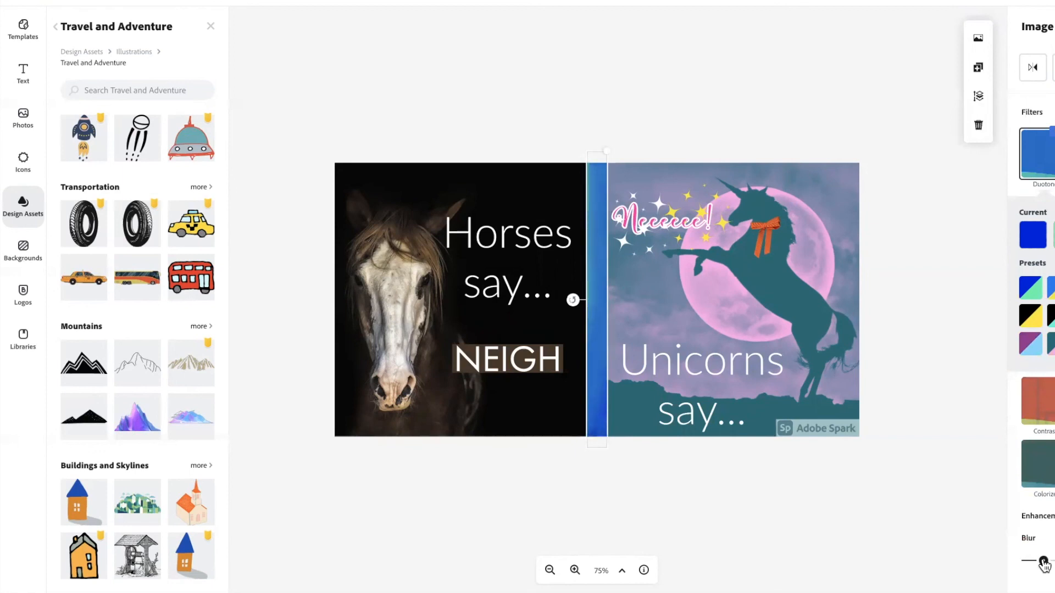
Step: Fine-tune the Blur of the blue divider strip between the two photos and deselect the strip
{"action": "left_click_drag", "start_coordinate": [1043, 563], "coordinate": [1044, 562]}
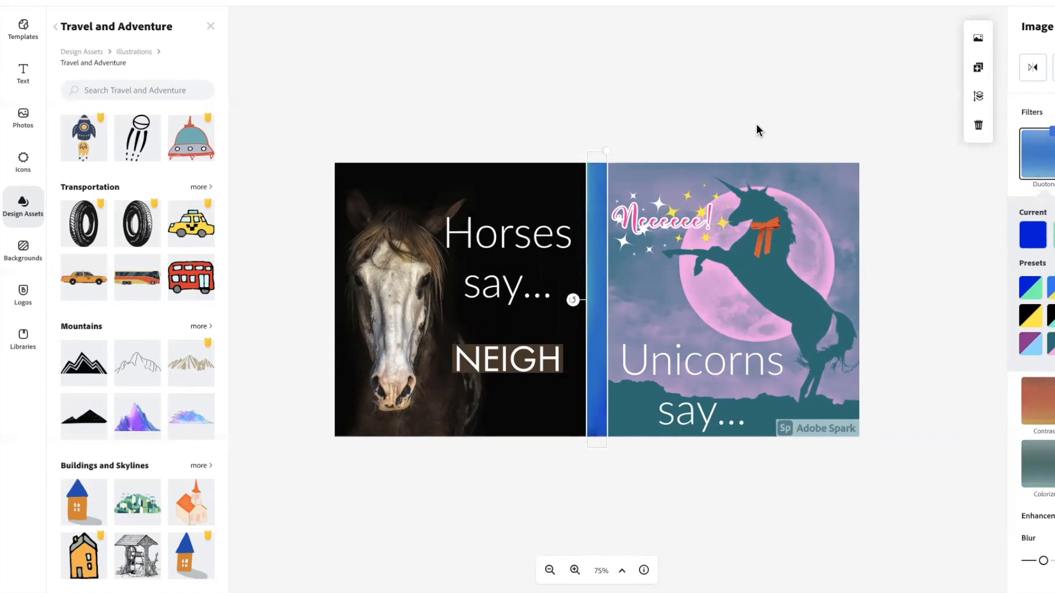
{"action": "left_click", "coordinate": [885, 498]}
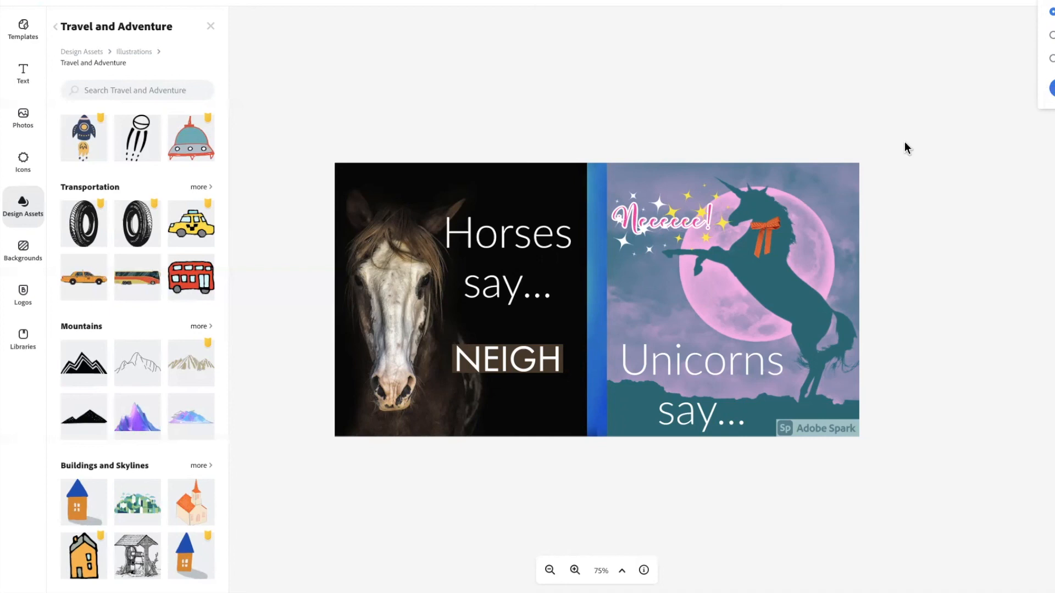
Step: Clear the canvas by deleting all text, decorations and the divider strip, and the horse and unicorn background photos
{"action": "left_click_drag", "start_coordinate": [430, 89], "coordinate": [820, 448]}
{"action": "left_click", "coordinate": [894, 364]}
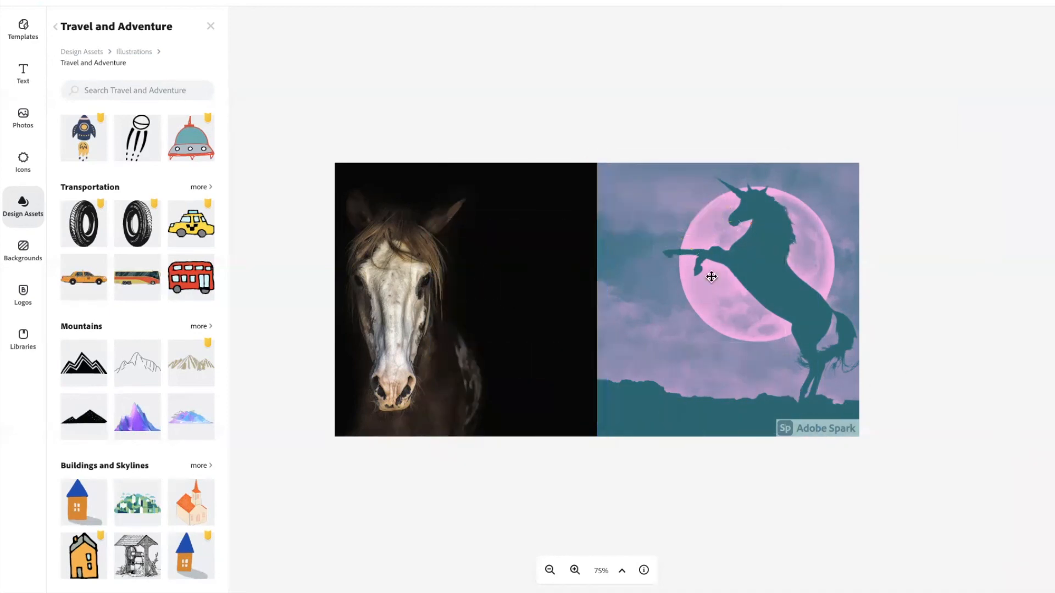
{"action": "left_click", "coordinate": [772, 263]}
{"action": "key", "text": "Delete"}
{"action": "left_click", "coordinate": [773, 264]}
{"action": "left_click", "coordinate": [767, 294]}
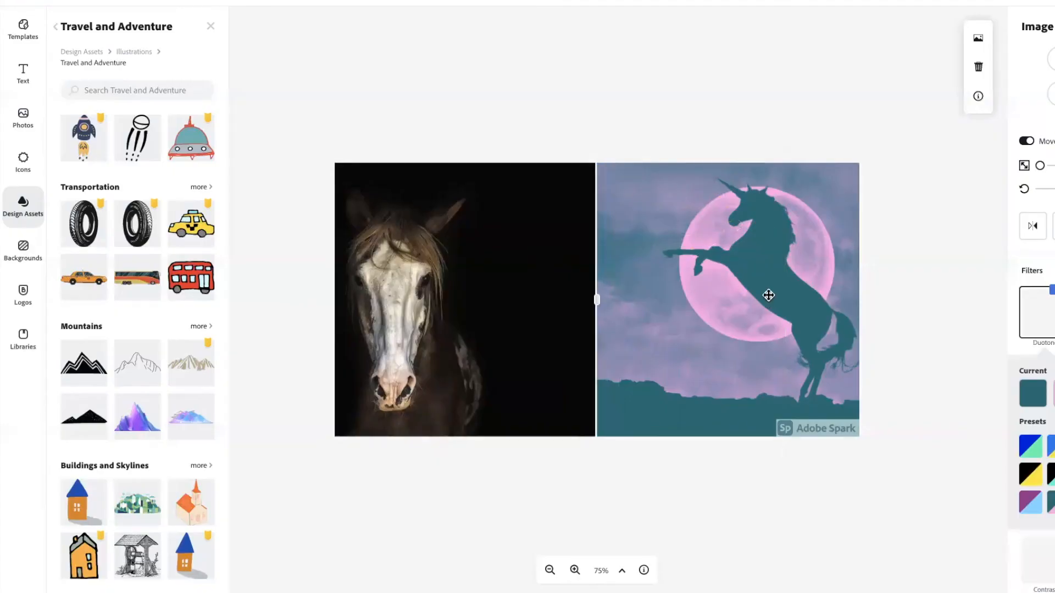
{"action": "left_click", "coordinate": [507, 285]}
{"action": "key", "text": "Delete"}
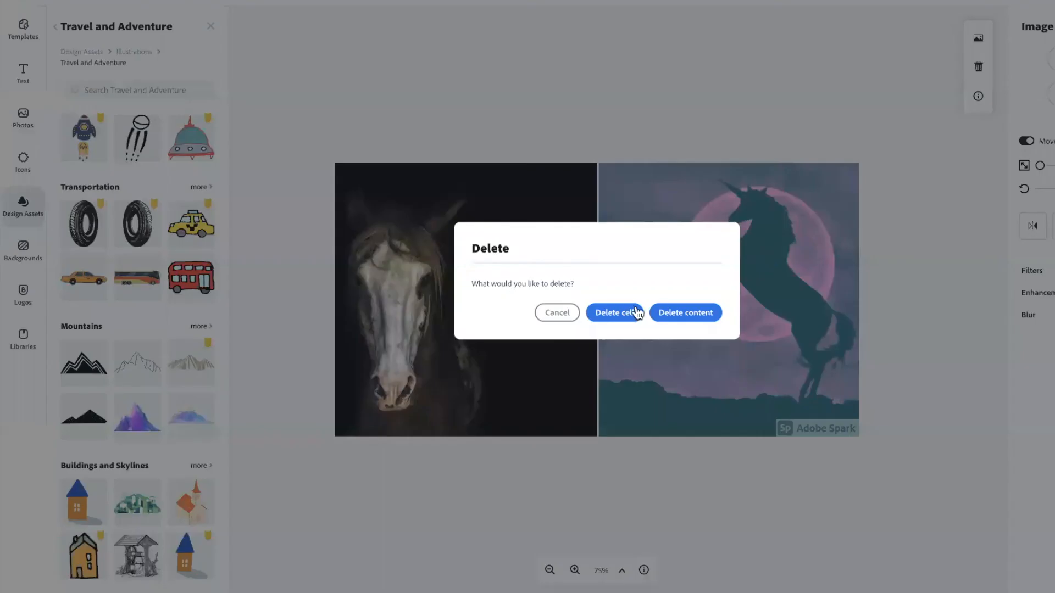
{"action": "key", "text": "Escape"}
{"action": "left_click", "coordinate": [678, 254]}
{"action": "key", "text": "Delete"}
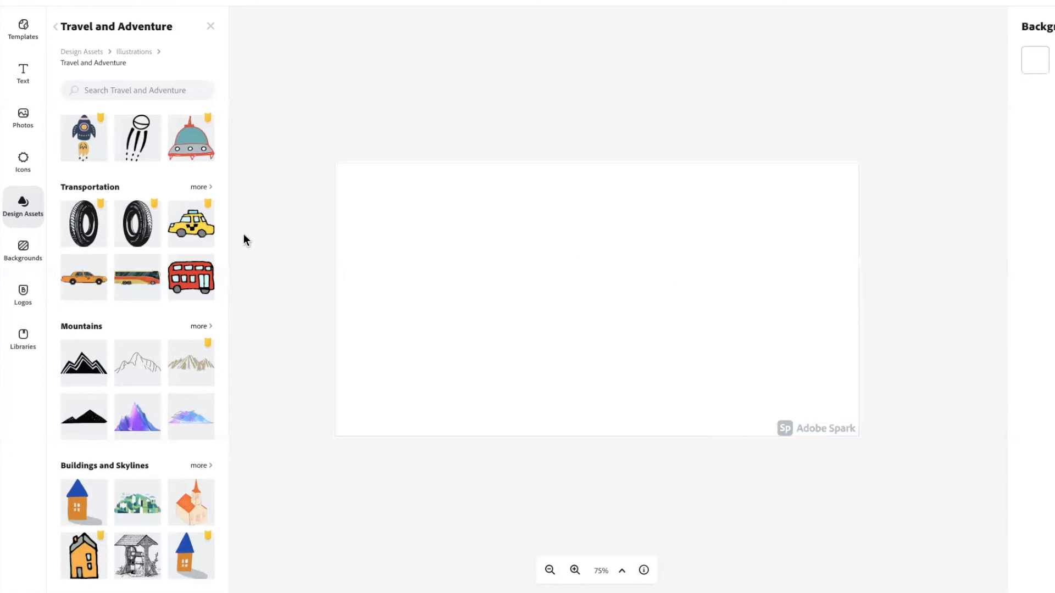
Step: Try the tire and orange taxi illustrations, delete the full-size unicorn photo and add the diamond icon from the glitter results
{"action": "left_click", "coordinate": [85, 229]}
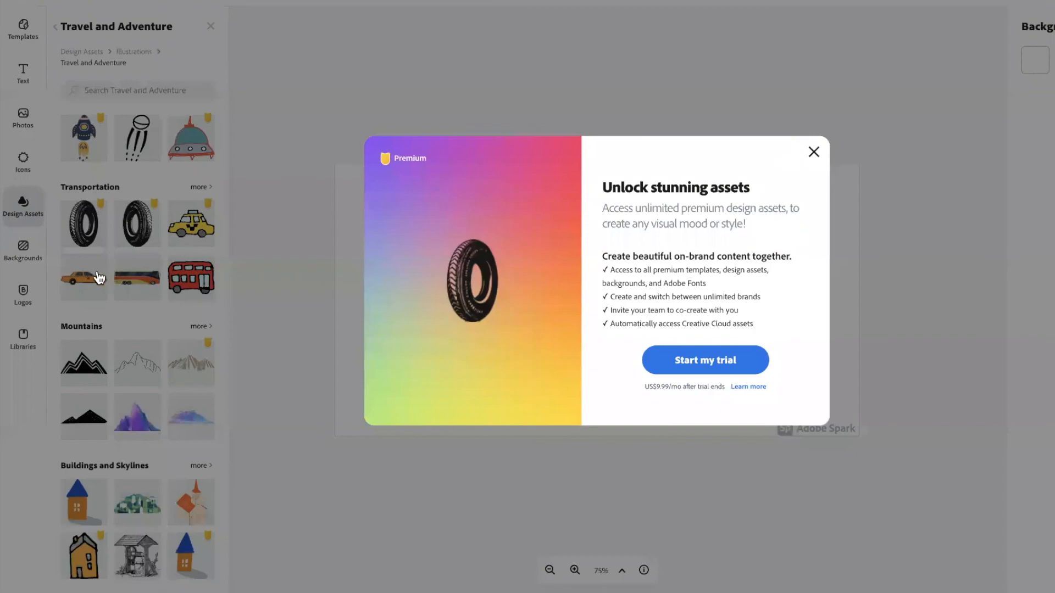
{"action": "left_click", "coordinate": [99, 277]}
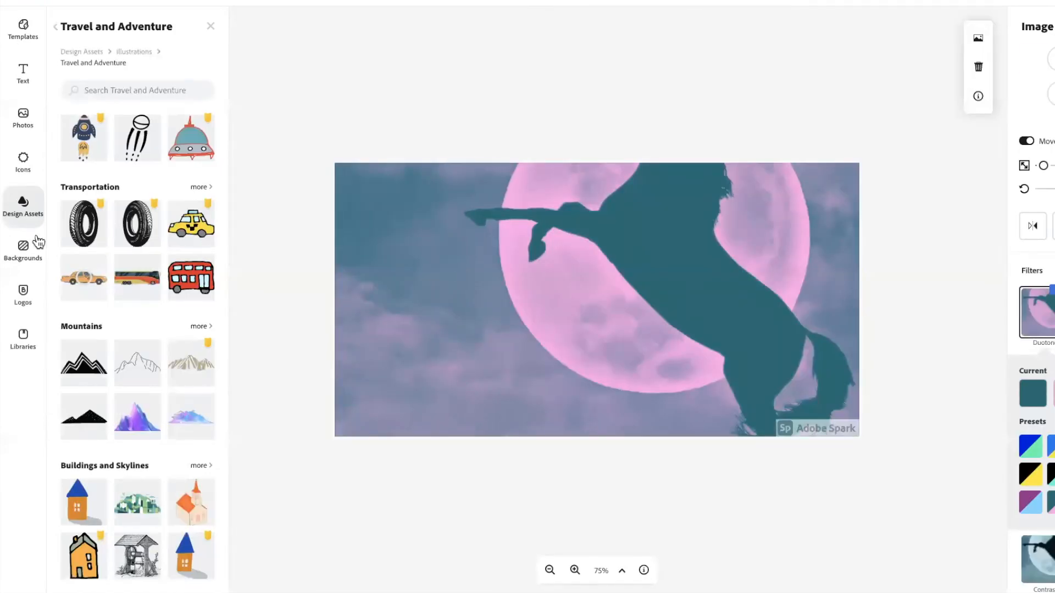
{"action": "key", "text": "Delete"}
{"action": "left_click", "coordinate": [39, 167]}
{"action": "left_click", "coordinate": [181, 136]}
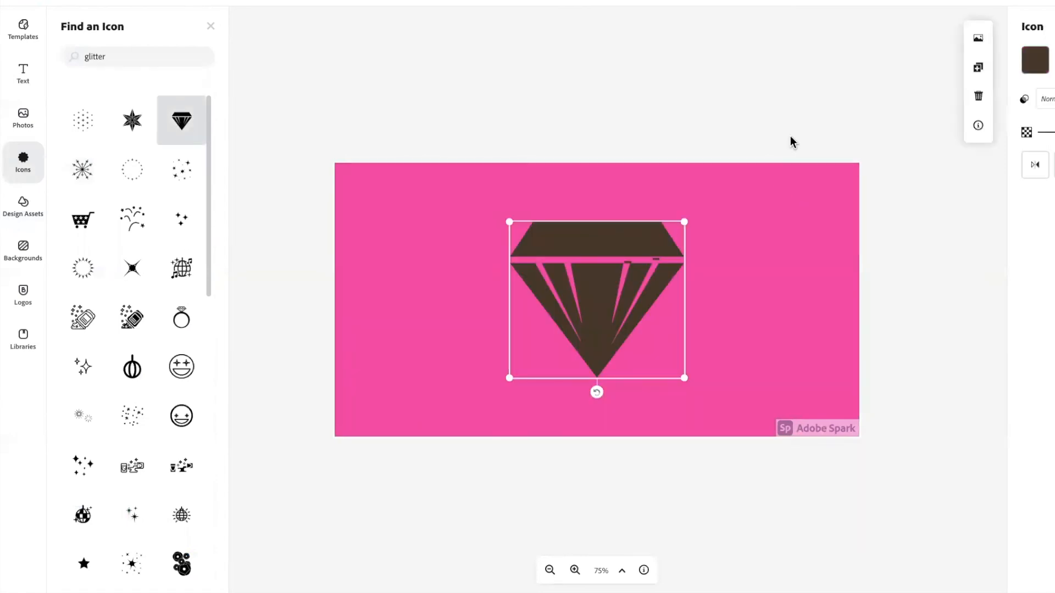
Step: Paste the orange taxi image over the diamond icon, delete the taxi and reselect the icon
{"action": "left_click", "coordinate": [805, 155]}
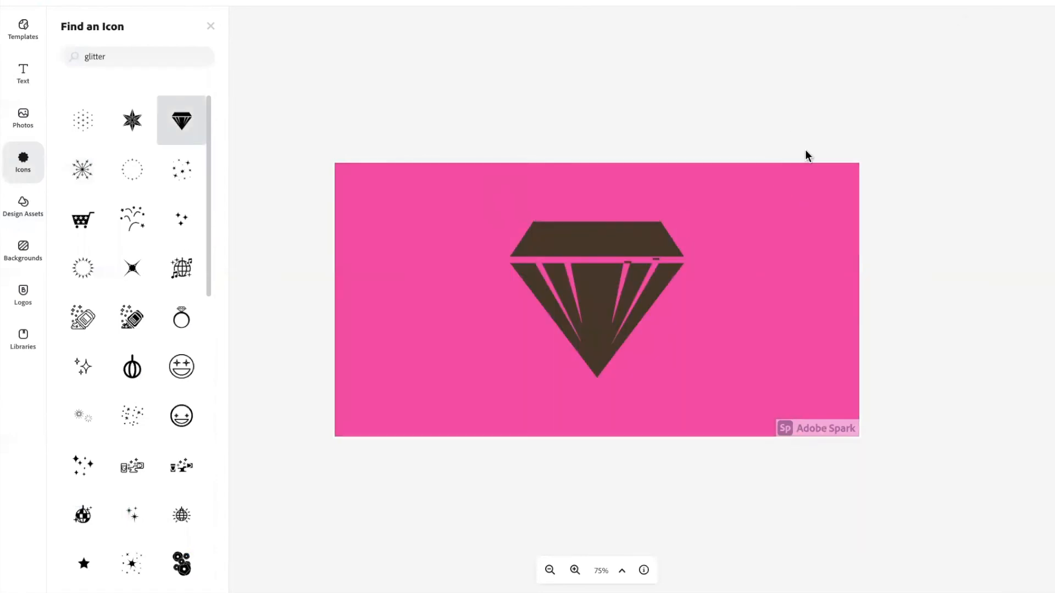
{"action": "left_click", "coordinate": [604, 251]}
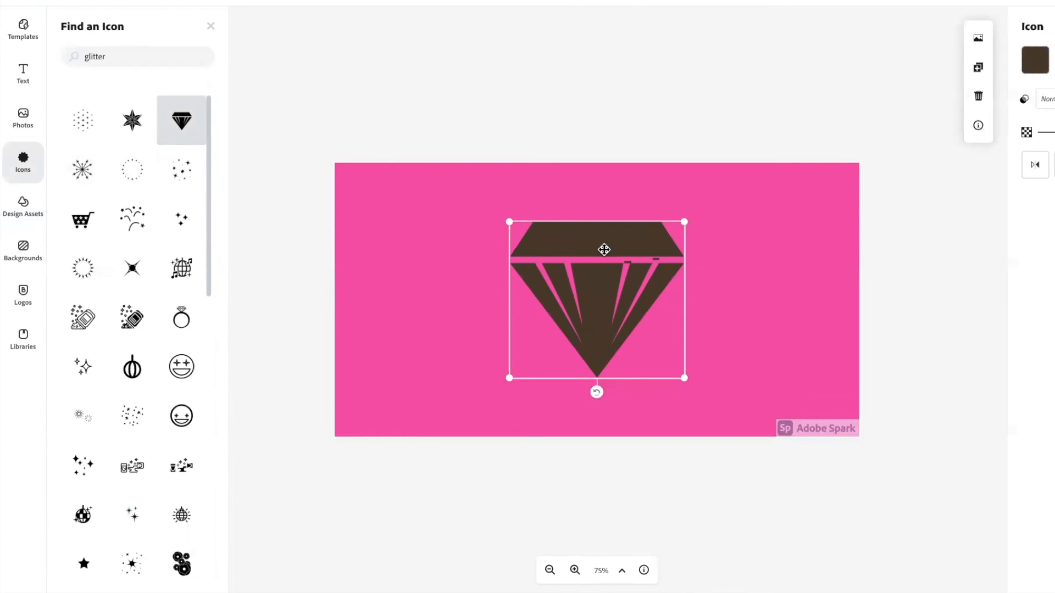
{"action": "key", "text": "ctrl+v"}
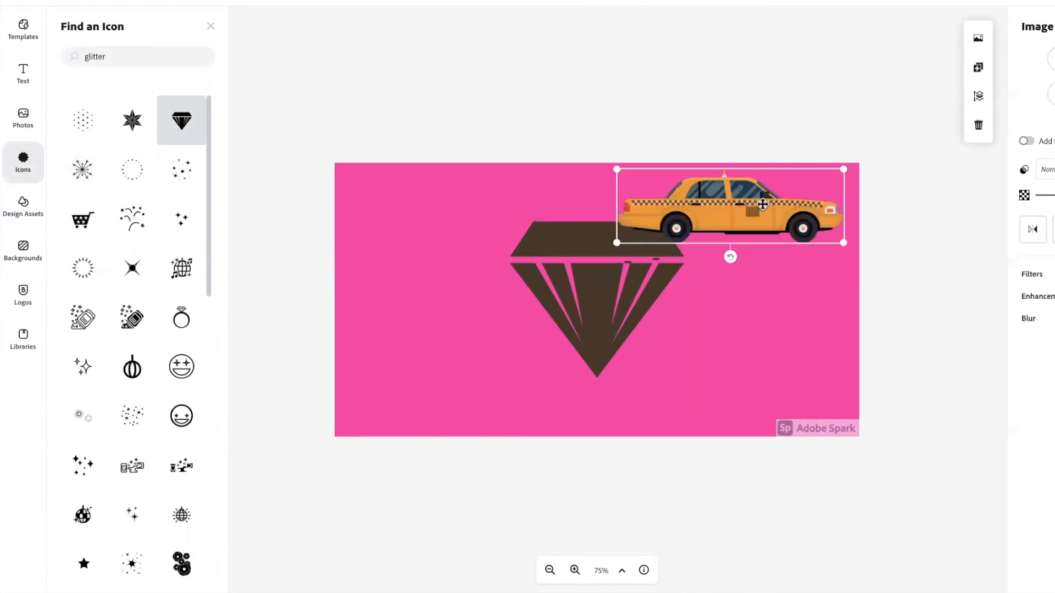
{"action": "key", "text": "Delete"}
{"action": "left_click", "coordinate": [645, 262]}
{"action": "left_click", "coordinate": [911, 134]}
{"action": "left_click", "coordinate": [634, 255]}
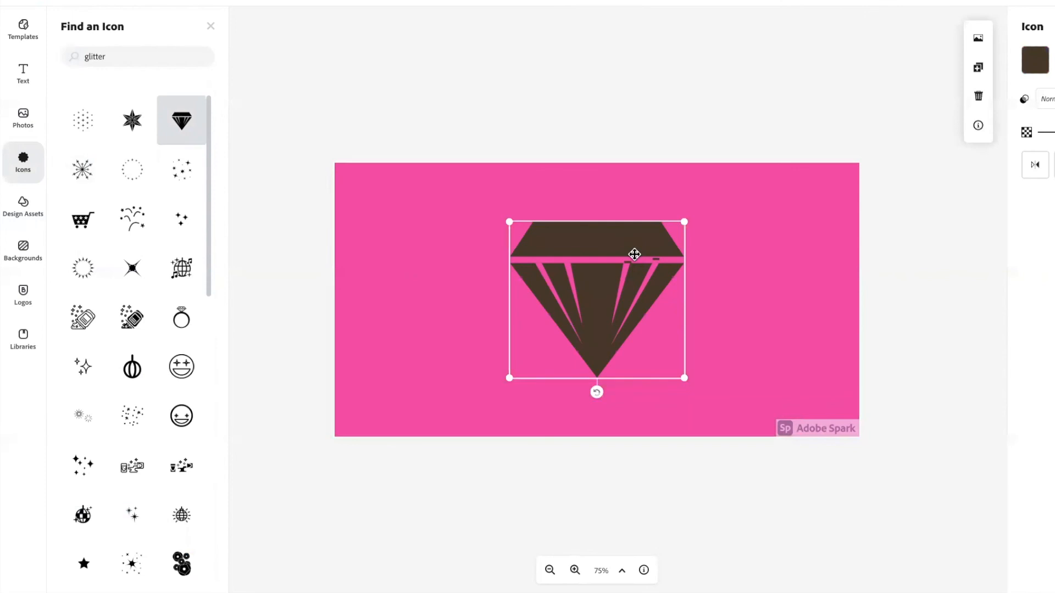
Step: Start a PNG download of the diamond icon design, view the Solid color and Transparent background options, and cancel
{"action": "left_click", "coordinate": [859, 117]}
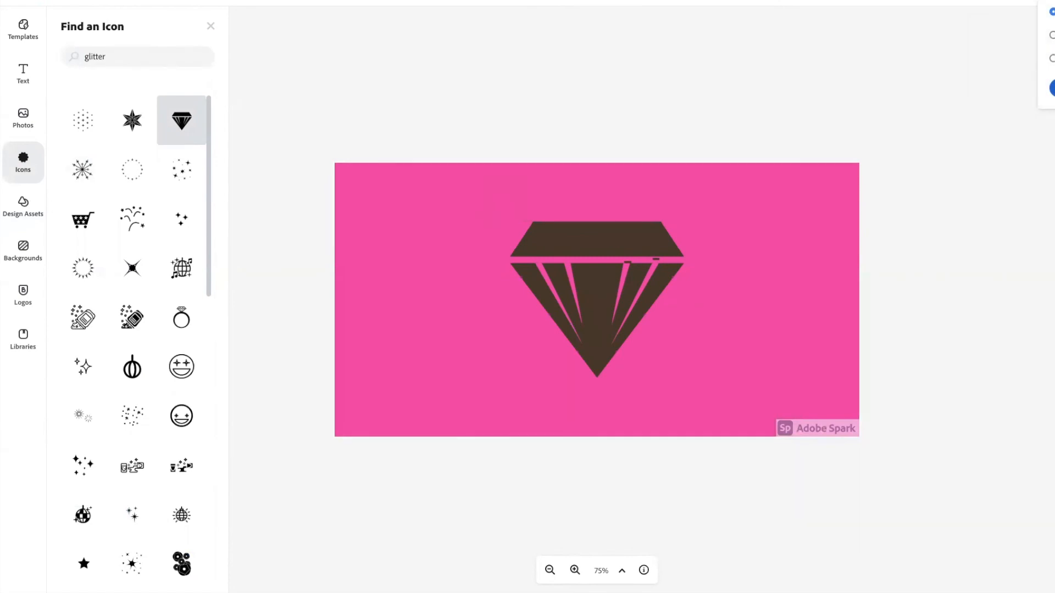
{"action": "left_click", "coordinate": [1052, 88]}
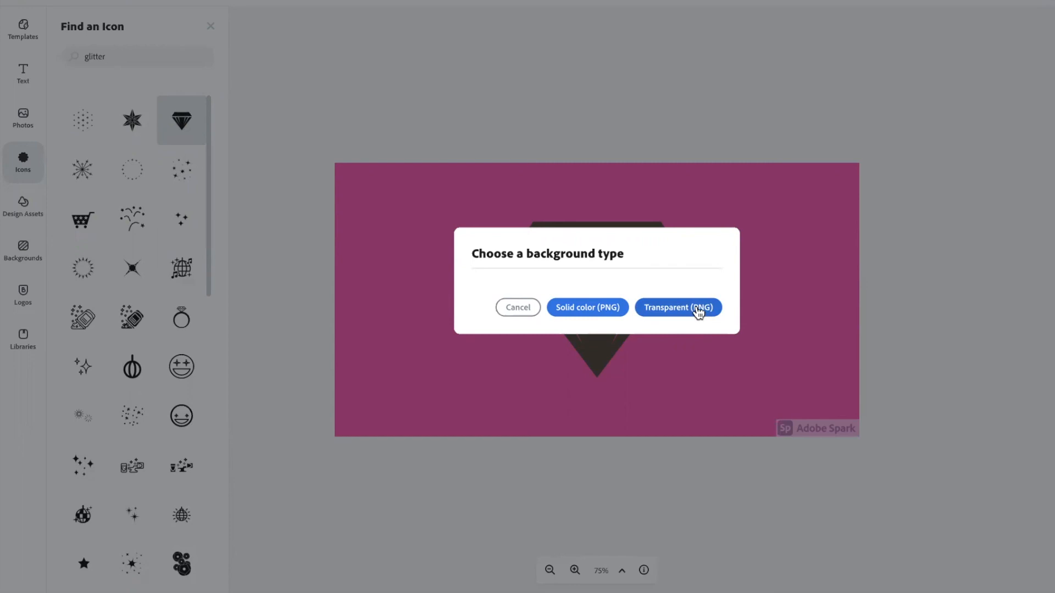
{"action": "left_click", "coordinate": [517, 307]}
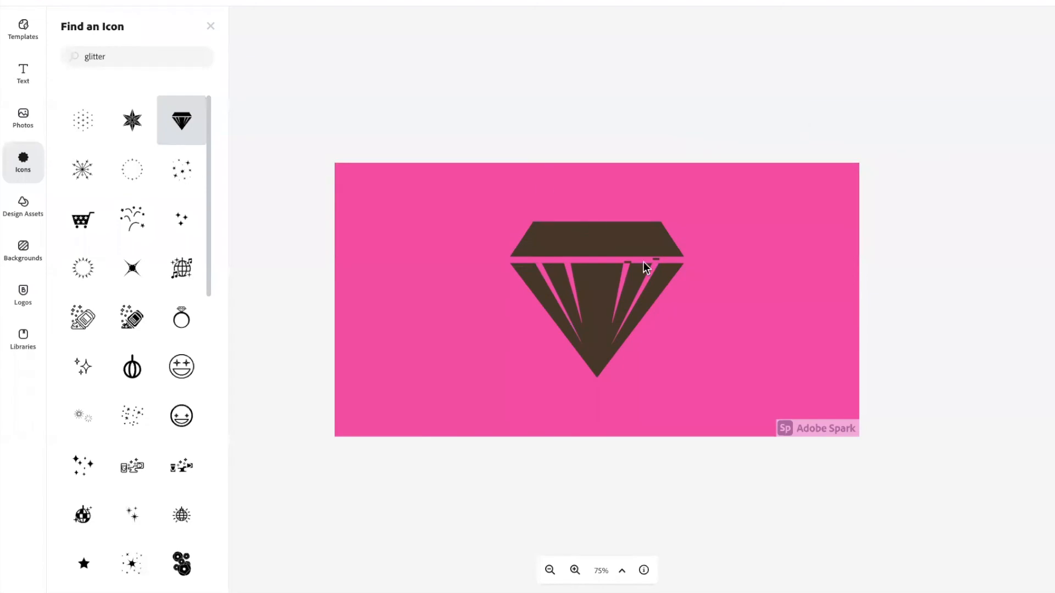
Step: Undo the icon, taxi and deletion edits back to the two-column horse and unicorn design with its text and decorations
{"action": "left_click", "coordinate": [604, 1]}
{"action": "left_click", "coordinate": [587, 1]}
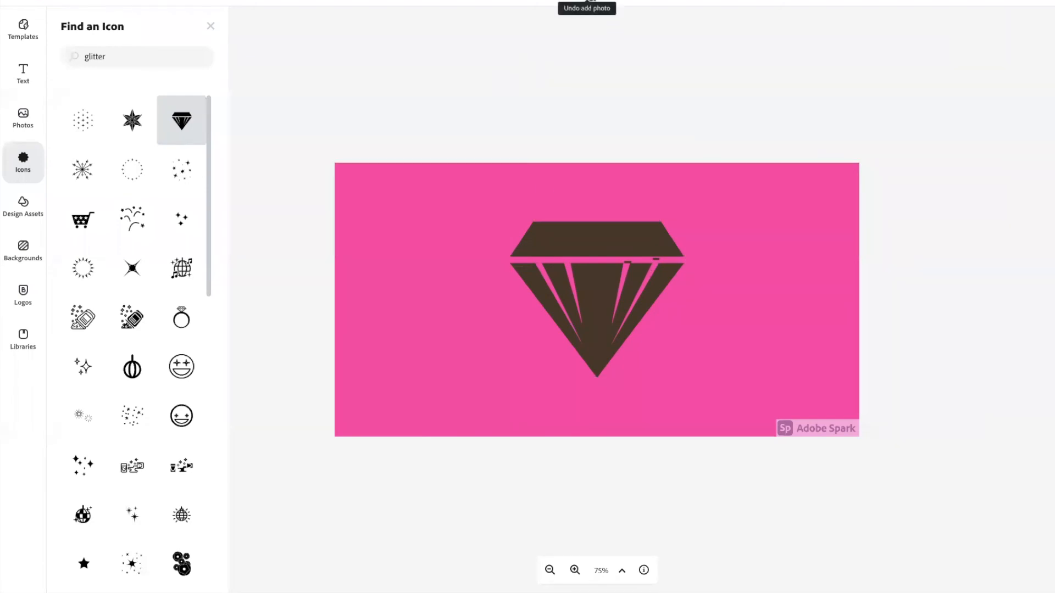
{"action": "left_click", "coordinate": [590, 2]}
{"action": "left_click", "coordinate": [591, 2]}
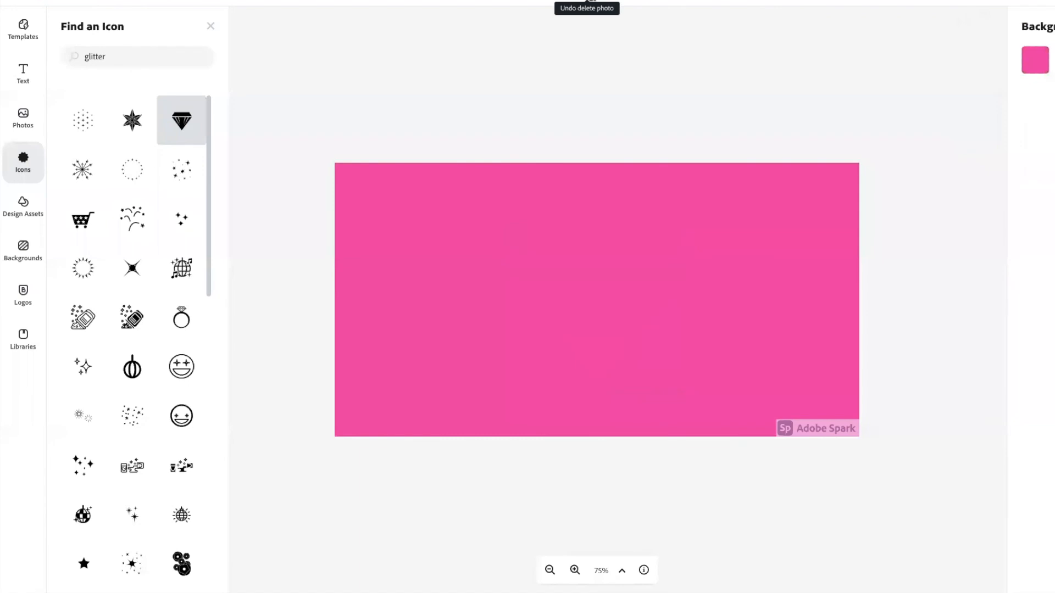
{"action": "left_click", "coordinate": [591, 1]}
{"action": "left_click", "coordinate": [591, 2]}
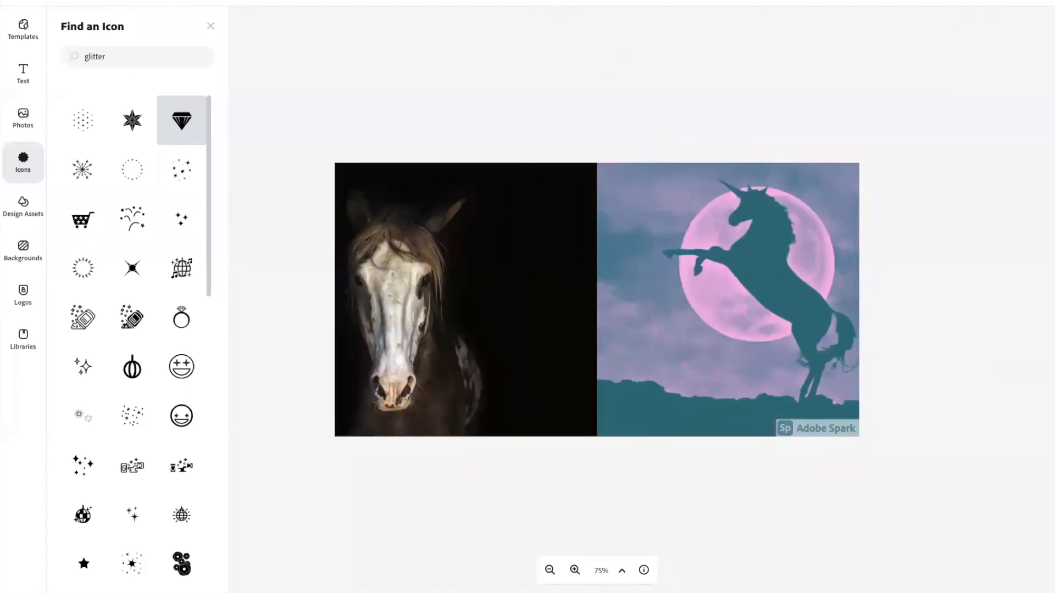
{"action": "left_click", "coordinate": [590, 1]}
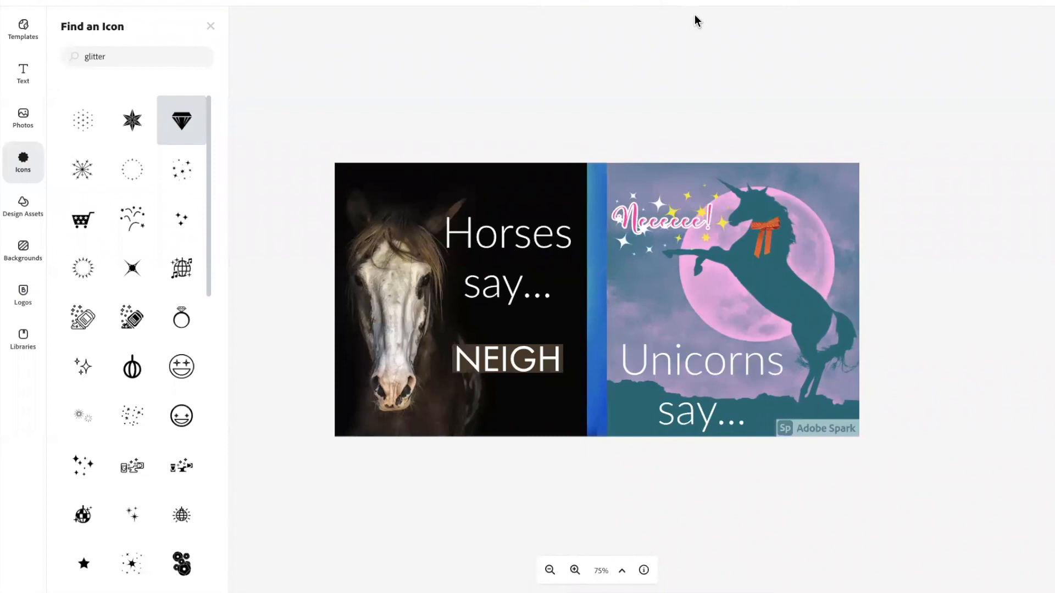